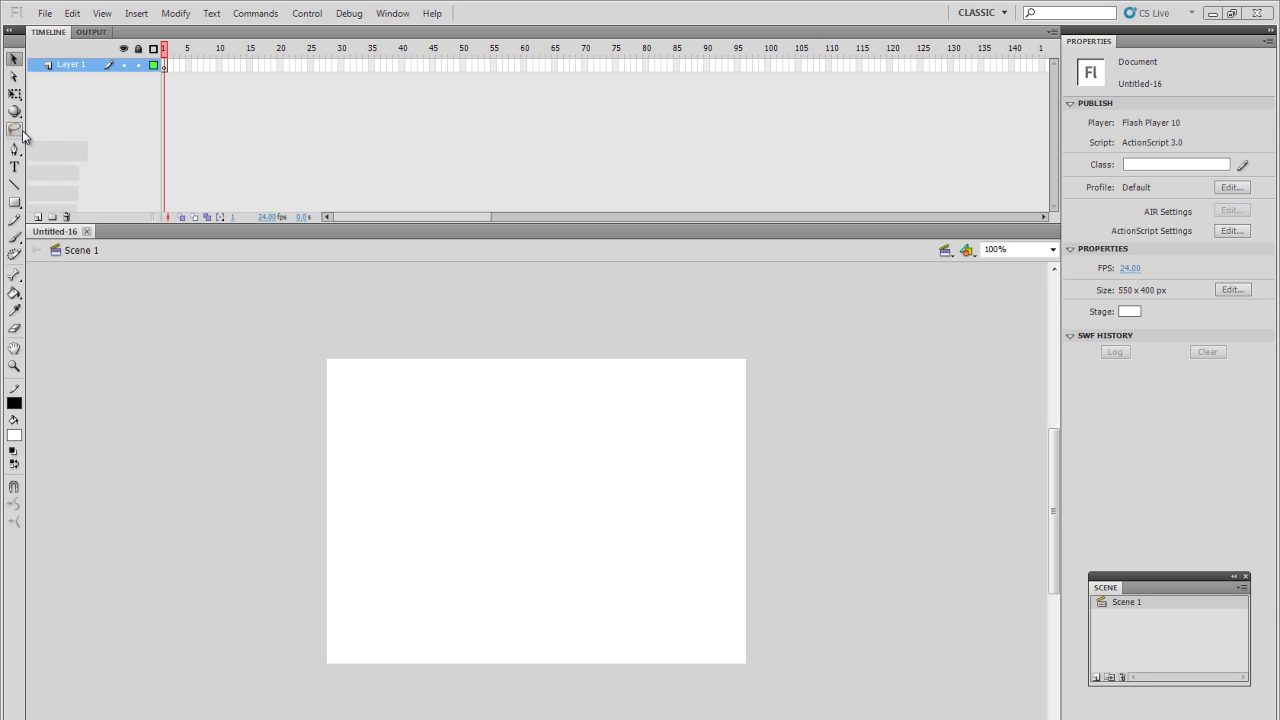
Draw a black diagonal line across the stage's upper-left corner and an orange-outlined, light turquoise rectangle beneath it
click(15, 186)
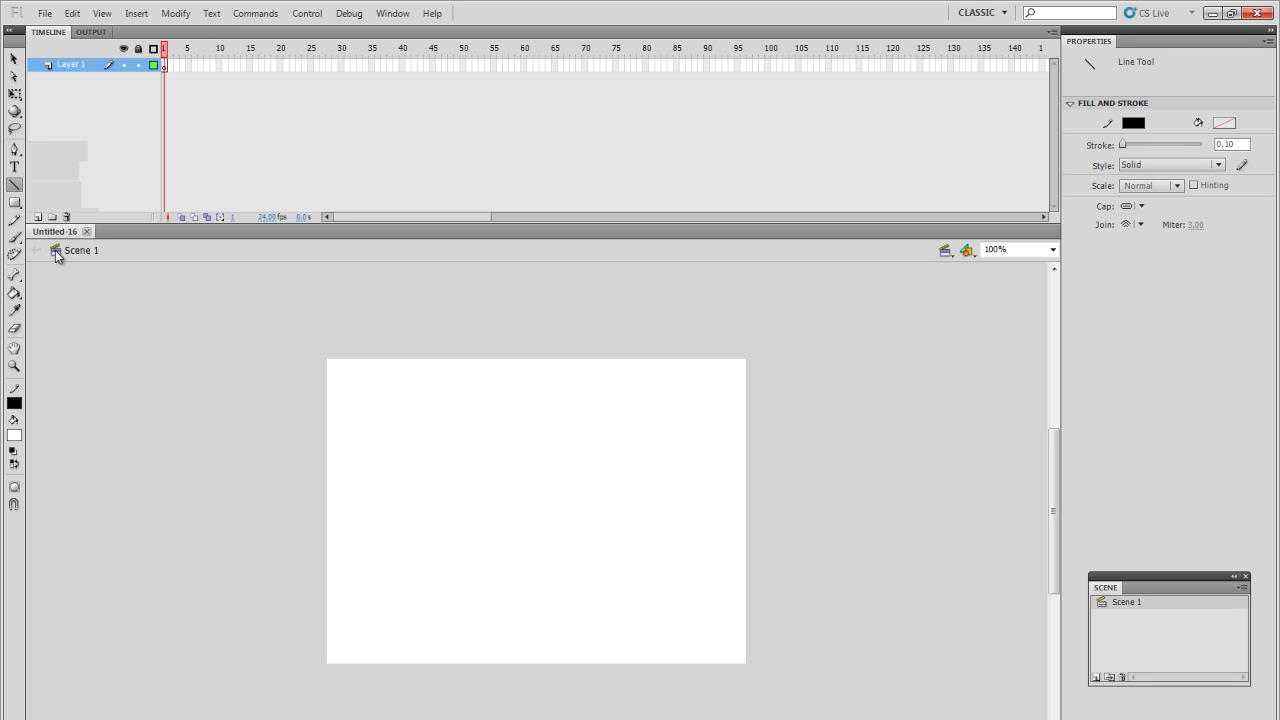
drag(272, 354, 494, 440)
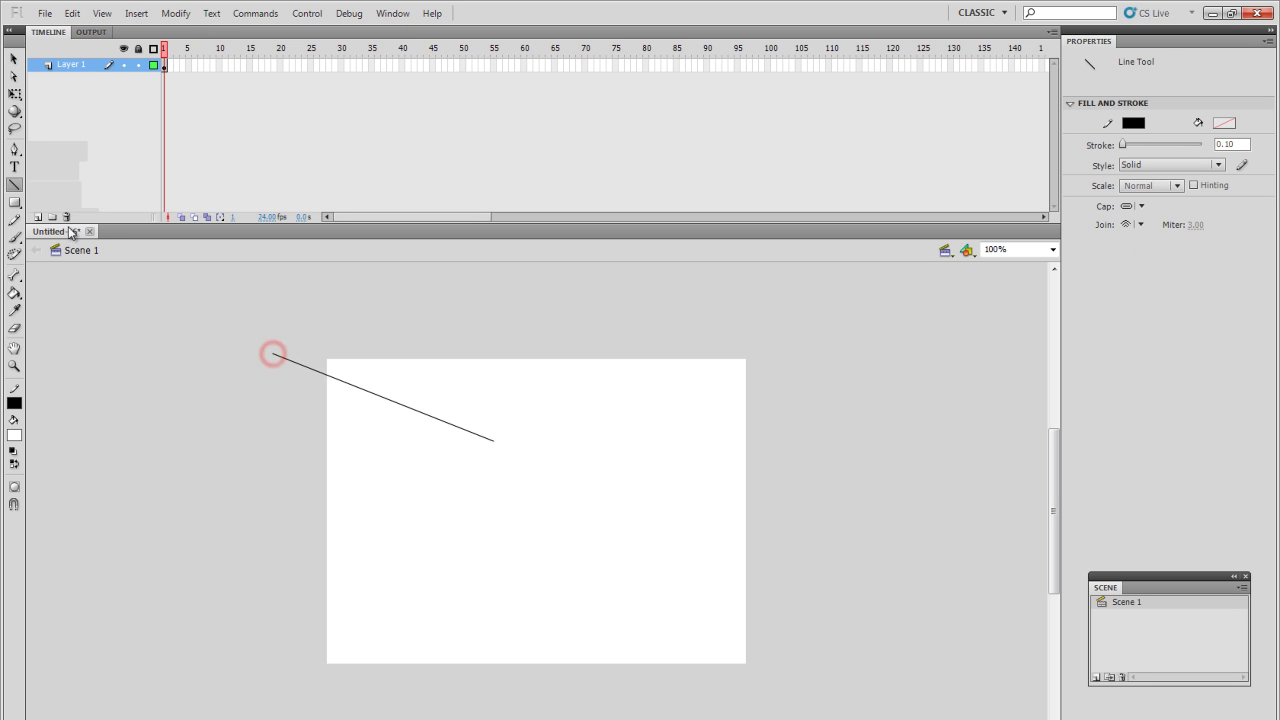
click(14, 202)
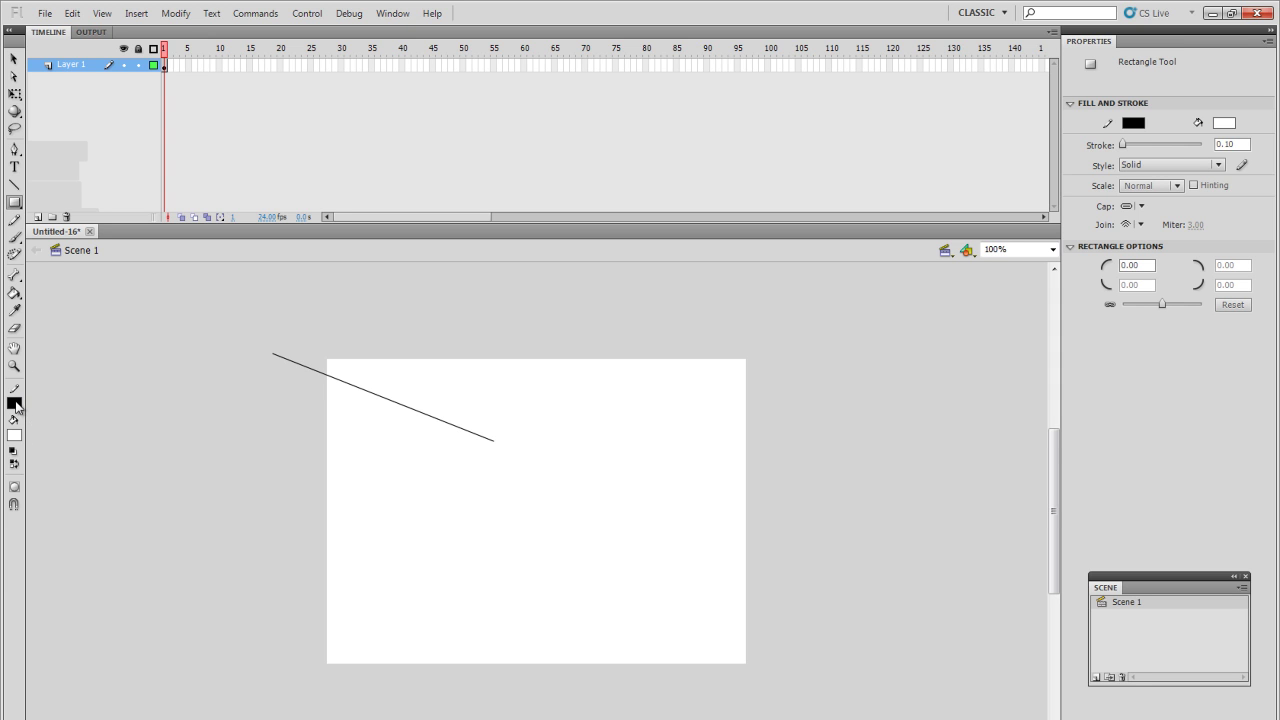
click(14, 403)
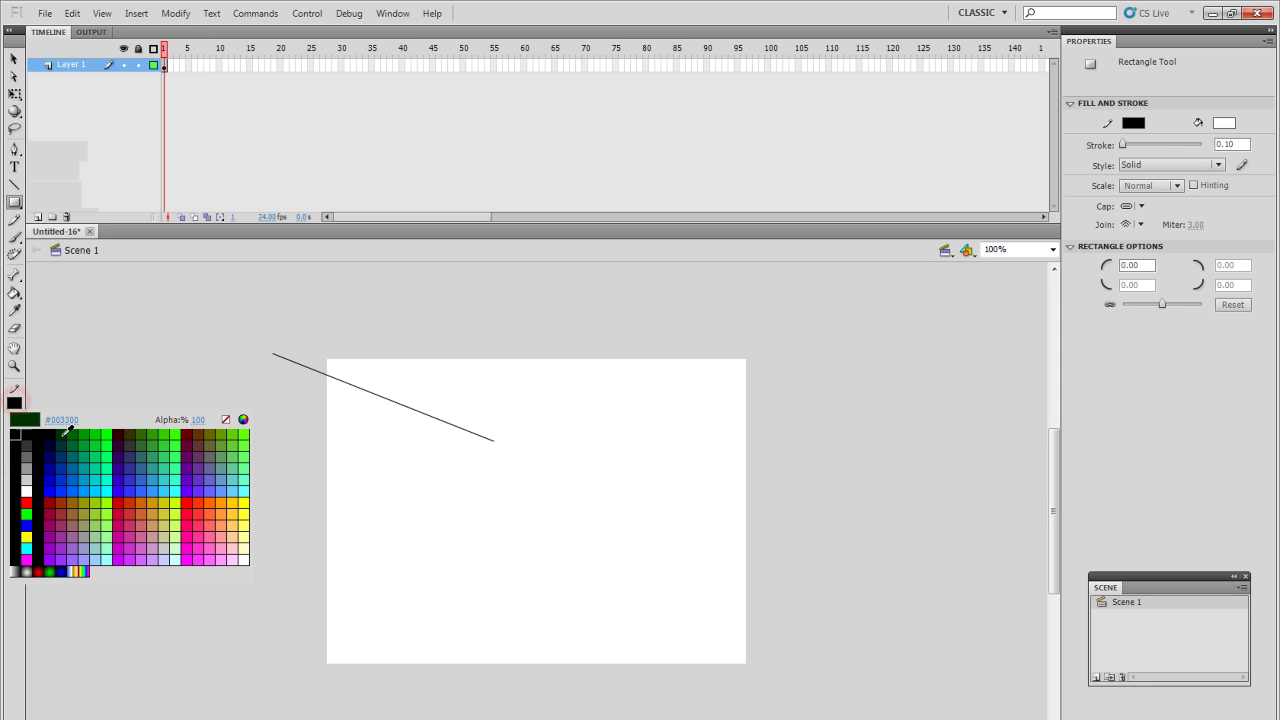
click(145, 499)
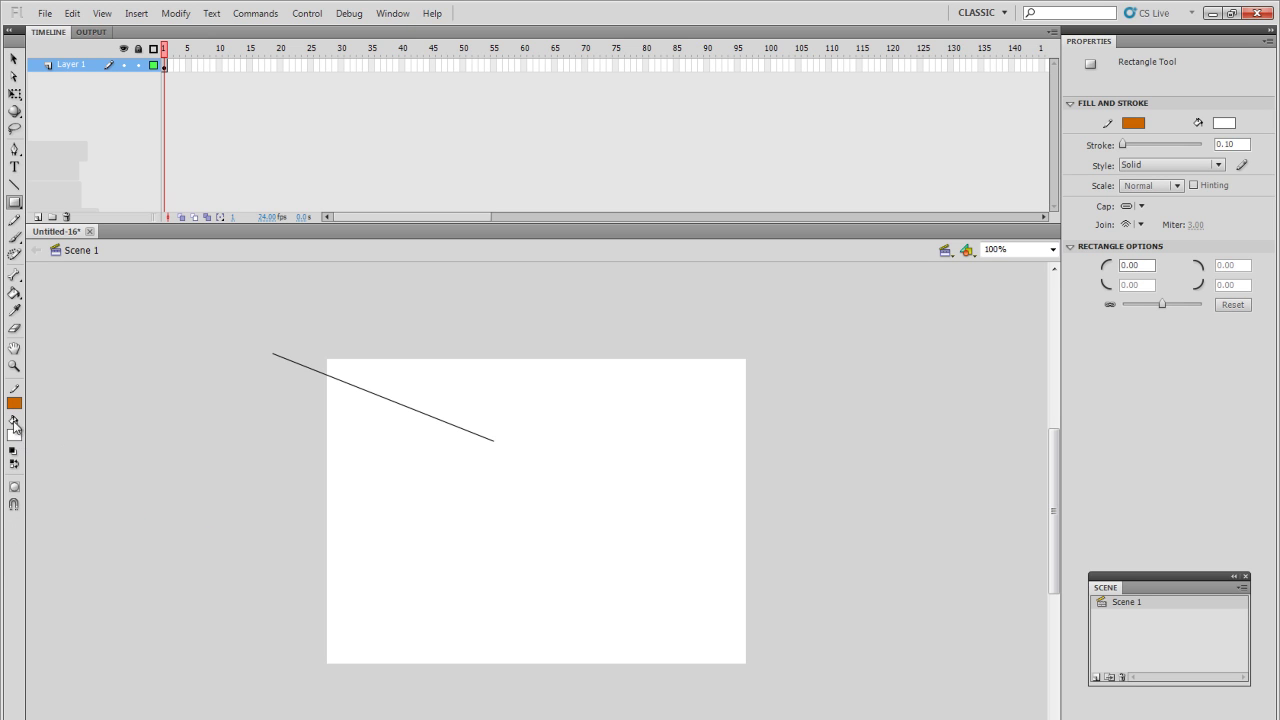
click(16, 441)
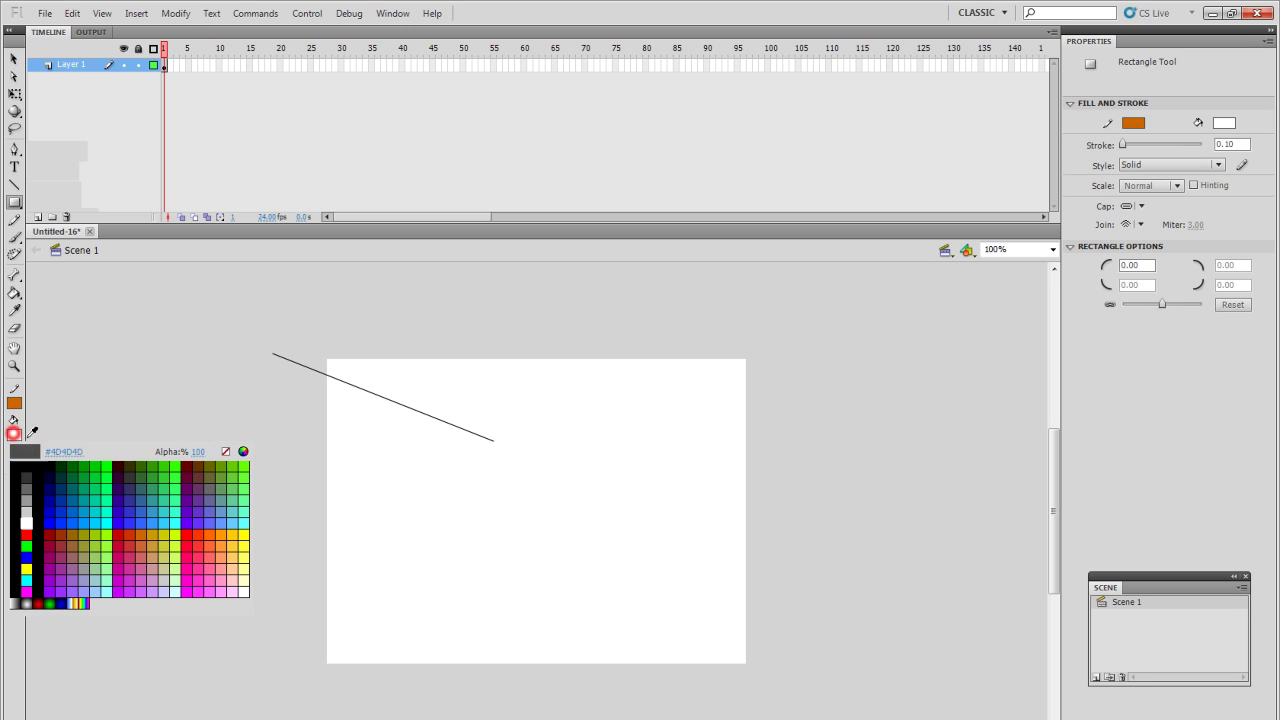
click(239, 525)
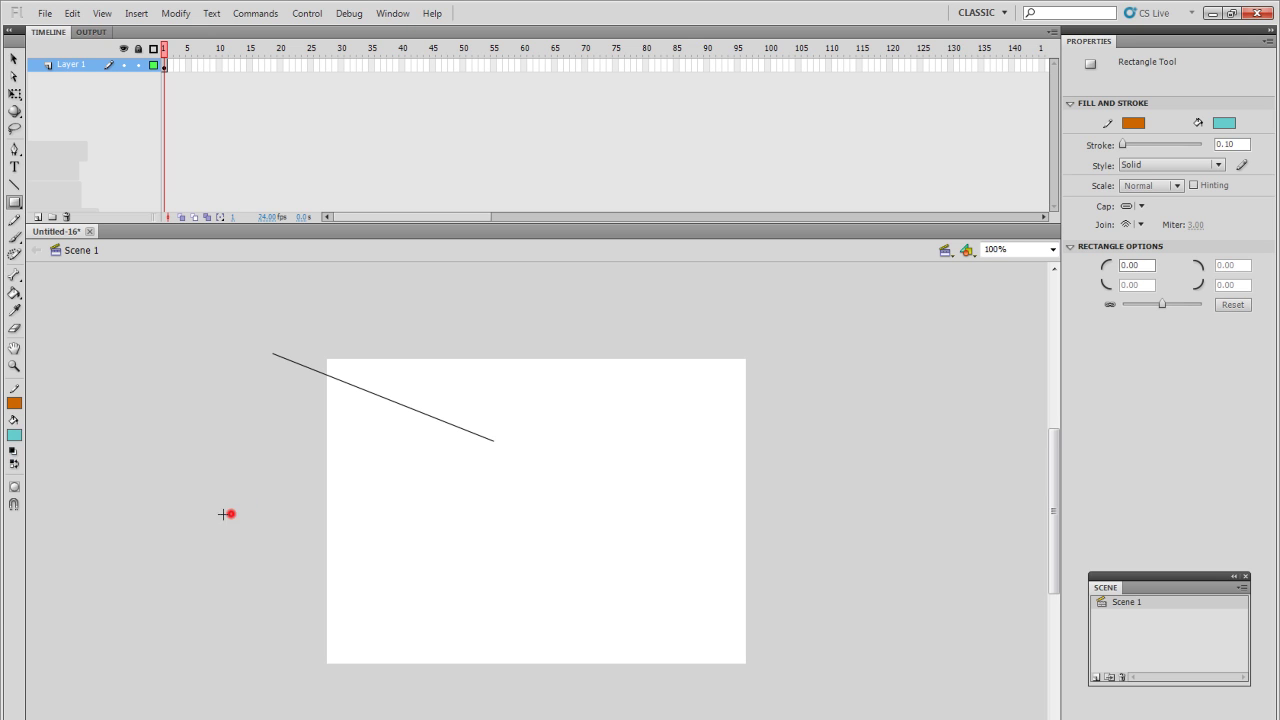
mouse_move(324, 437)
mouse_down()
mouse_move(417, 497)
mouse_move(467, 580)
mouse_up()
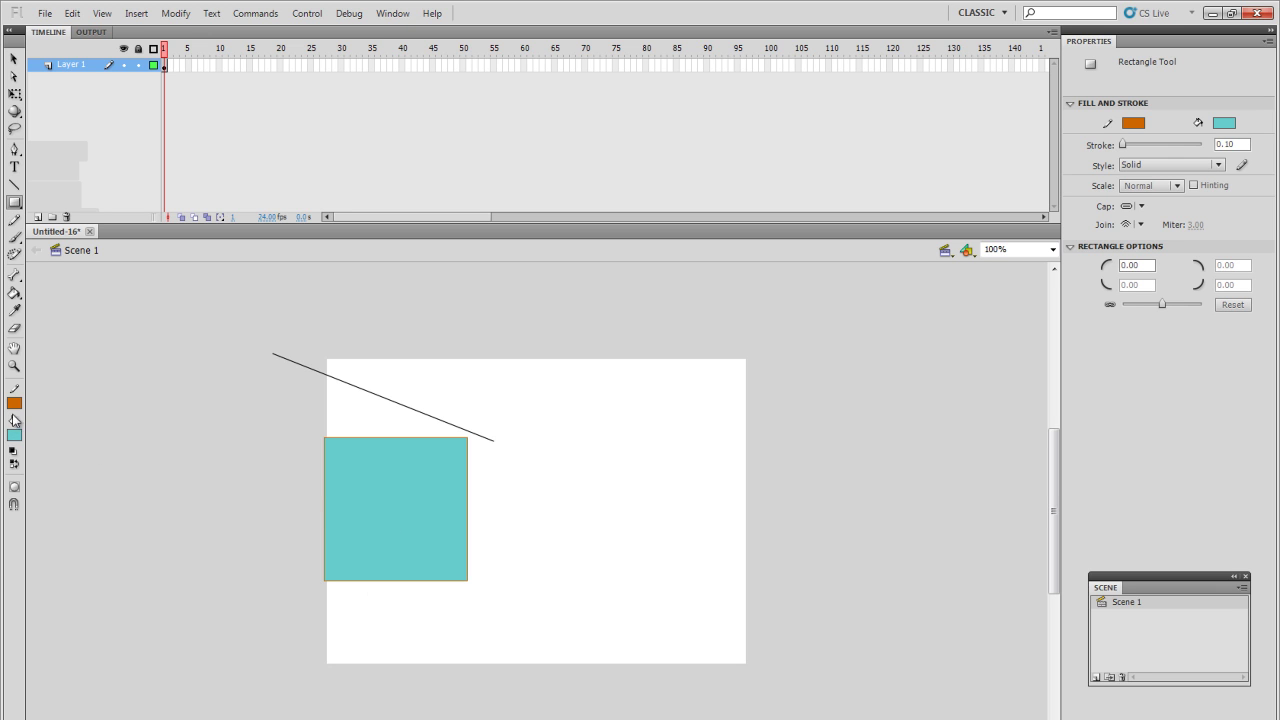
Draw a smaller rectangle with a black stroke and dark teal fill beside the light turquoise one
click(14, 403)
click(16, 440)
click(15, 434)
click(84, 496)
drag(517, 467, 624, 581)
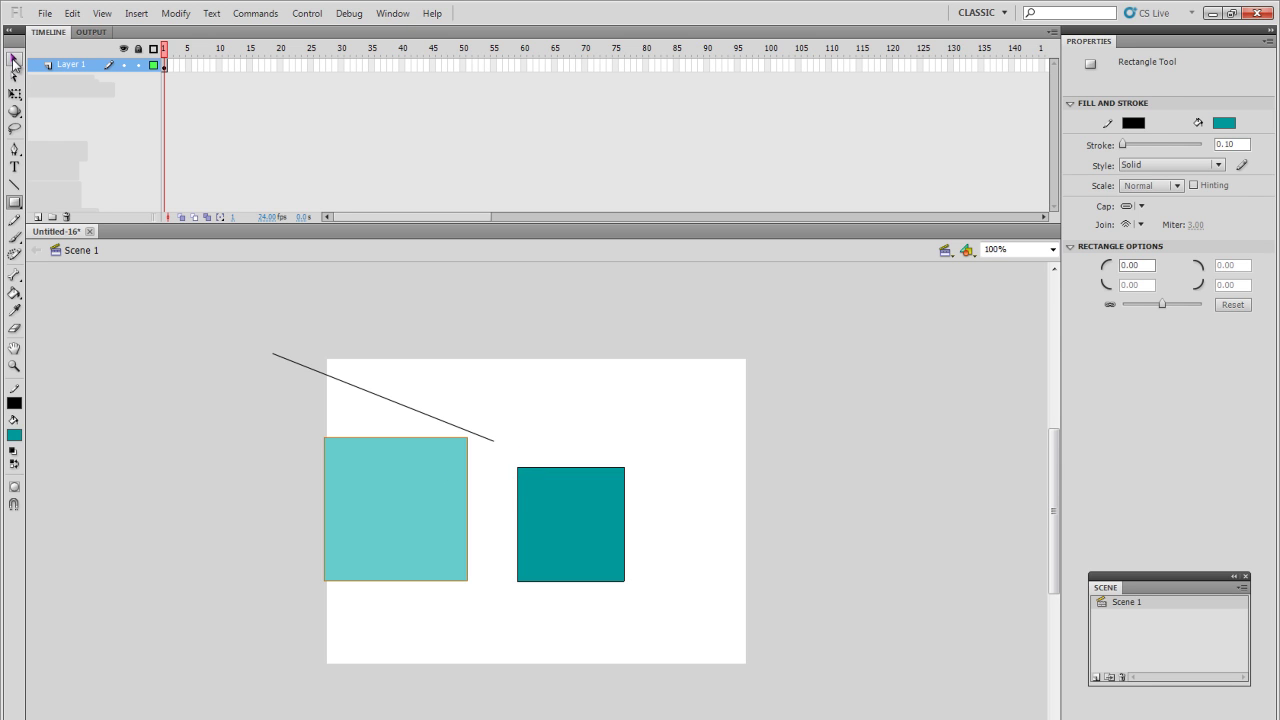
Select the line and both rectangles together and delete them
click(14, 60)
mouse_move(266, 358)
mouse_down()
mouse_move(628, 549)
mouse_move(688, 616)
mouse_up()
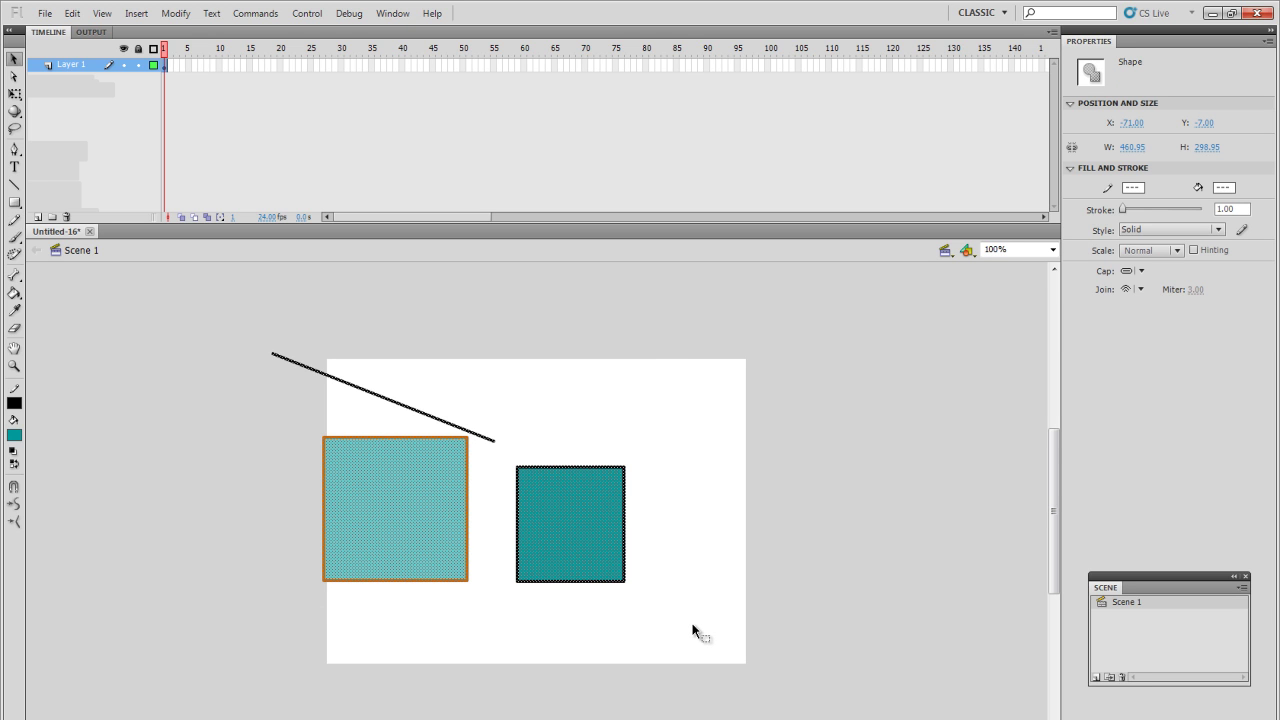
key(Delete)
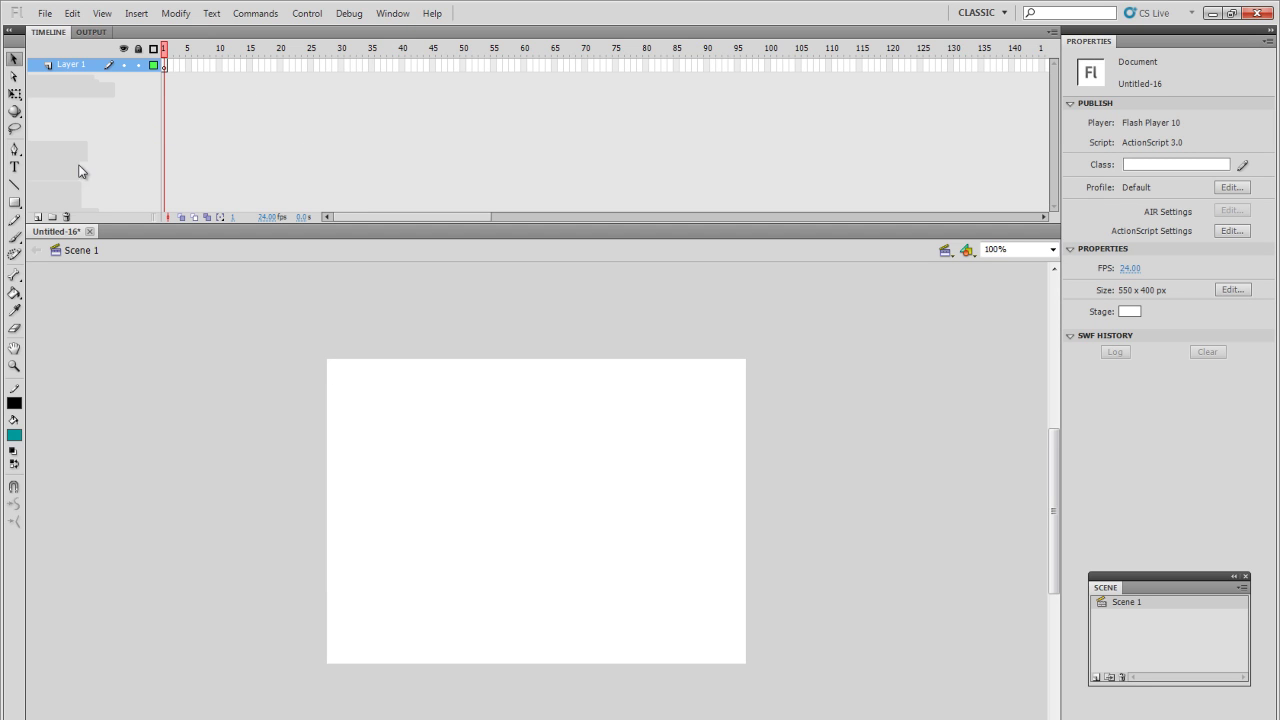
Draw a black wavy Pencil line across the stage's upper-left corner, keeping the pencil mode on Smooth
click(14, 220)
mouse_move(258, 372)
mouse_down()
mouse_move(294, 358)
mouse_move(356, 386)
mouse_move(423, 378)
mouse_move(492, 412)
mouse_up()
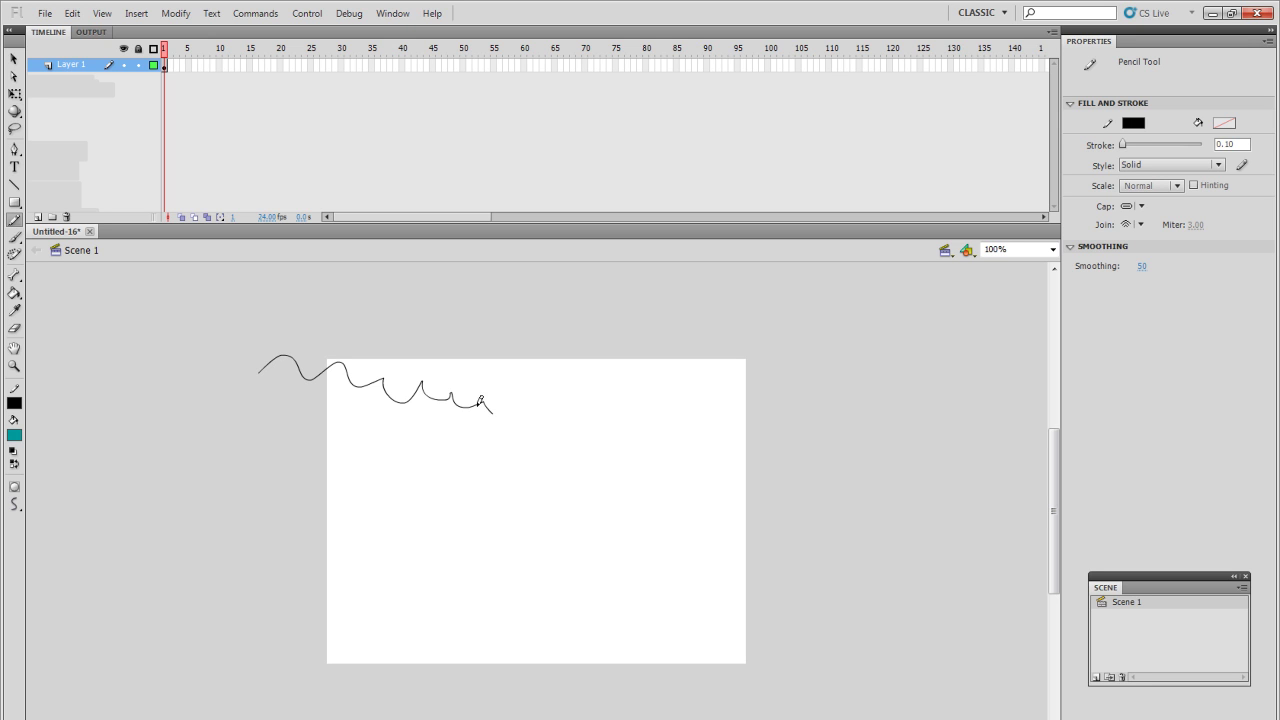
click(17, 508)
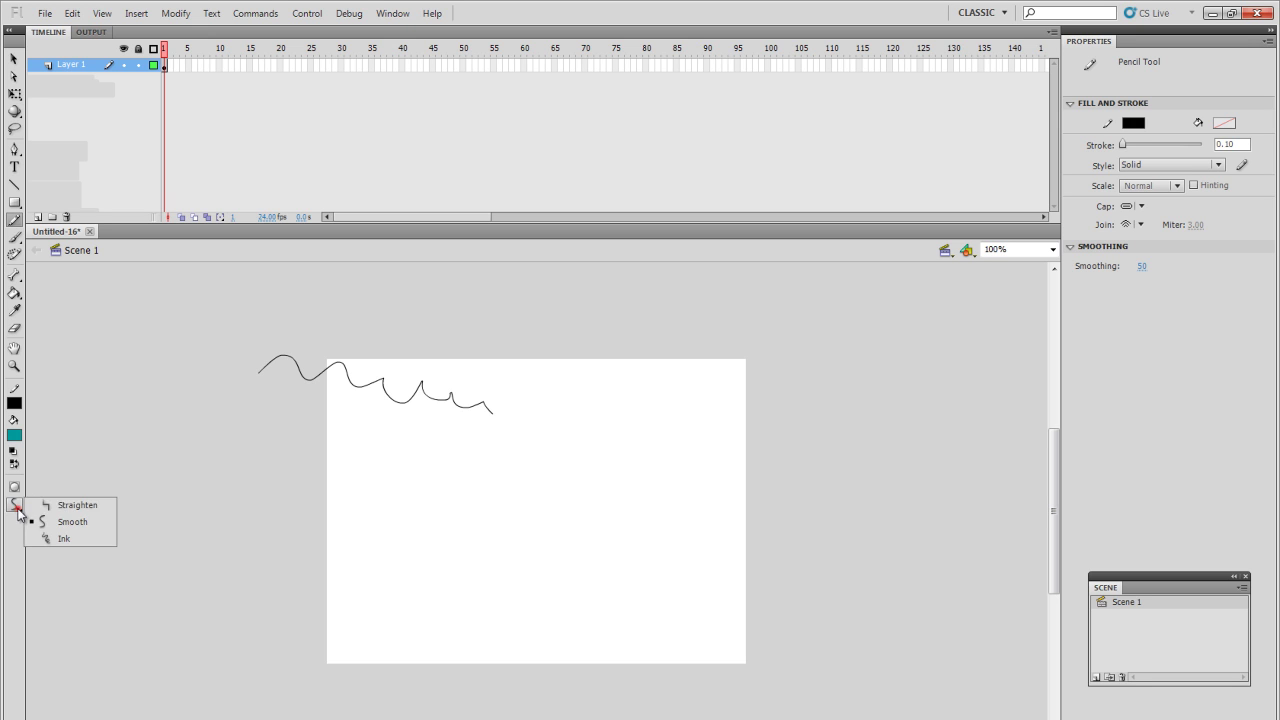
click(72, 523)
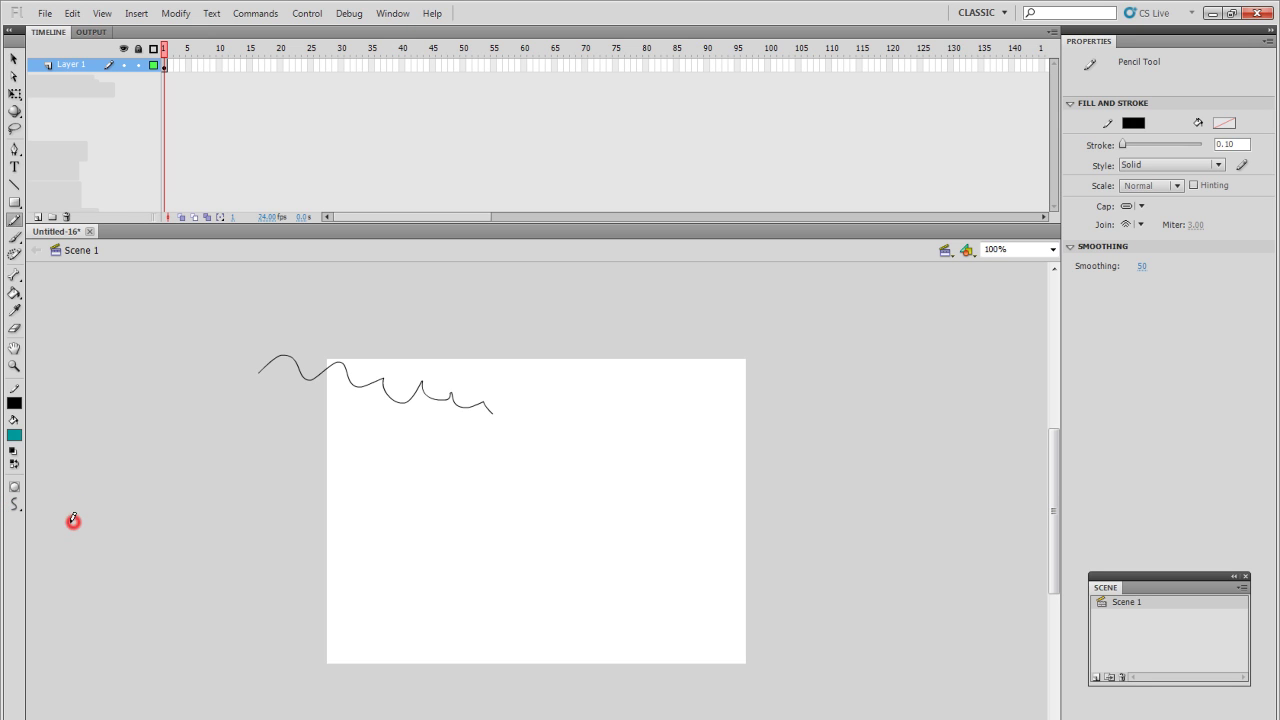
Set the pencil mode to Ink and draw a short squiggle below the first wavy line
click(16, 507)
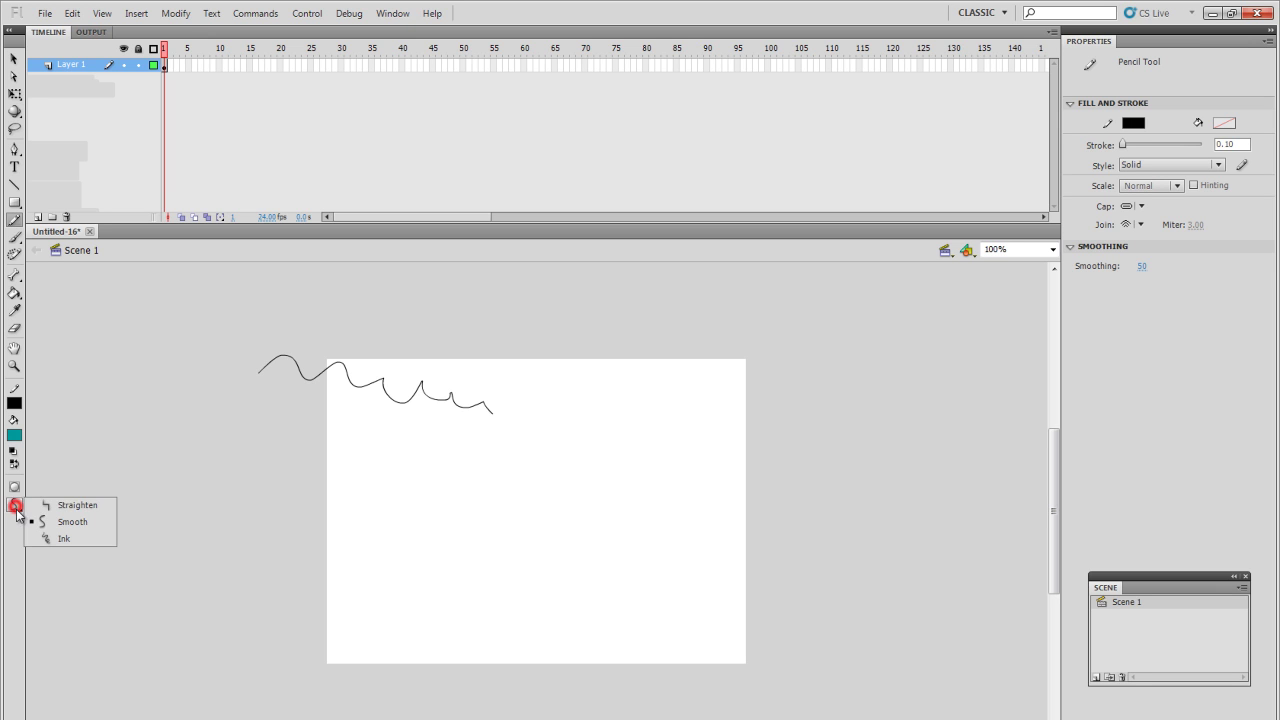
click(66, 540)
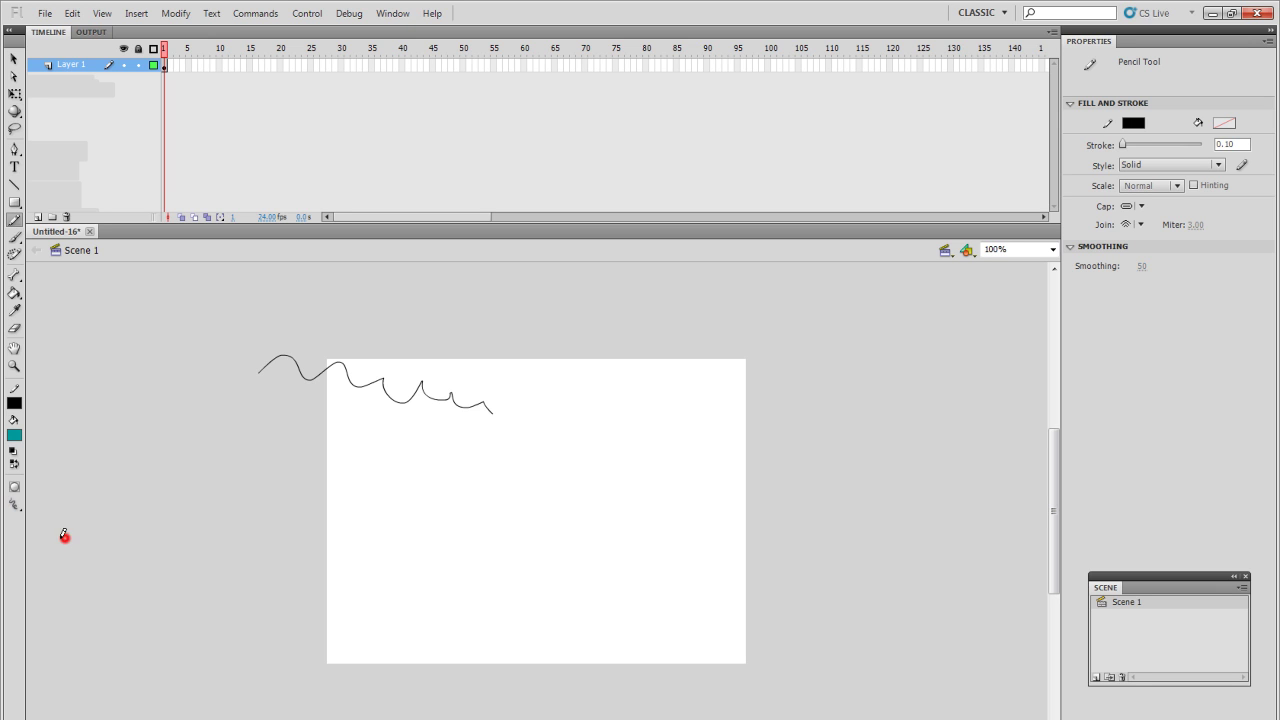
drag(346, 436, 431, 449)
Set the pencil mode to Straighten and draw an angular zigzag line below the squiggle
click(14, 505)
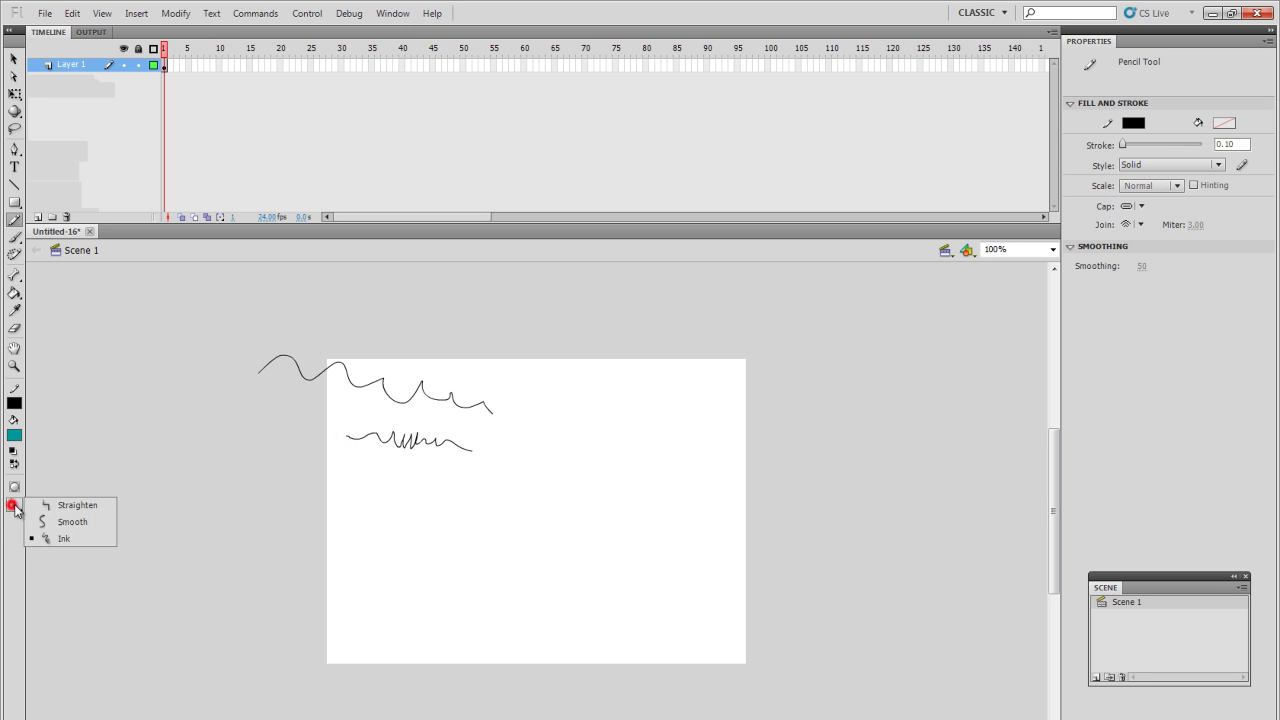
click(66, 506)
mouse_move(264, 460)
mouse_down()
mouse_move(298, 466)
mouse_move(368, 535)
mouse_move(400, 494)
mouse_move(497, 508)
mouse_up()
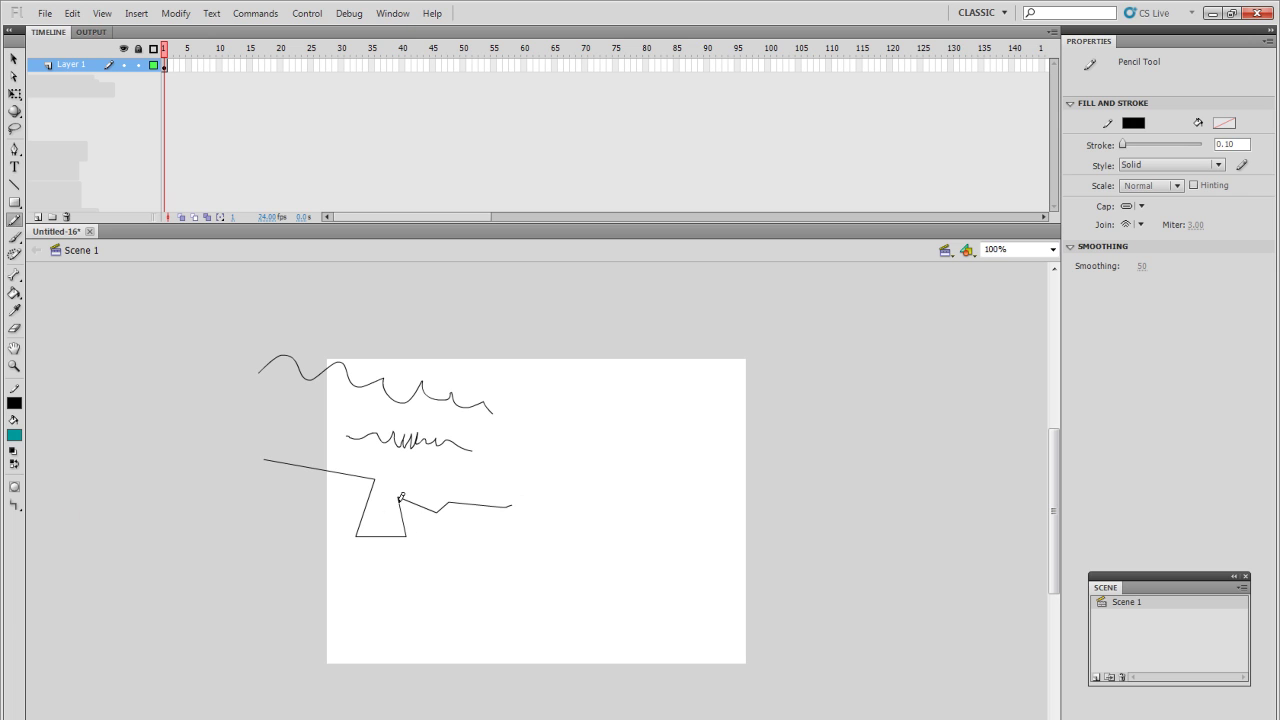
Set the pencil mode back to Smooth and draw a loop around the uppermost wavy line
click(14, 505)
click(60, 517)
mouse_move(244, 345)
mouse_down()
mouse_move(460, 418)
mouse_move(539, 408)
mouse_move(430, 341)
mouse_move(290, 317)
mouse_move(231, 349)
mouse_up()
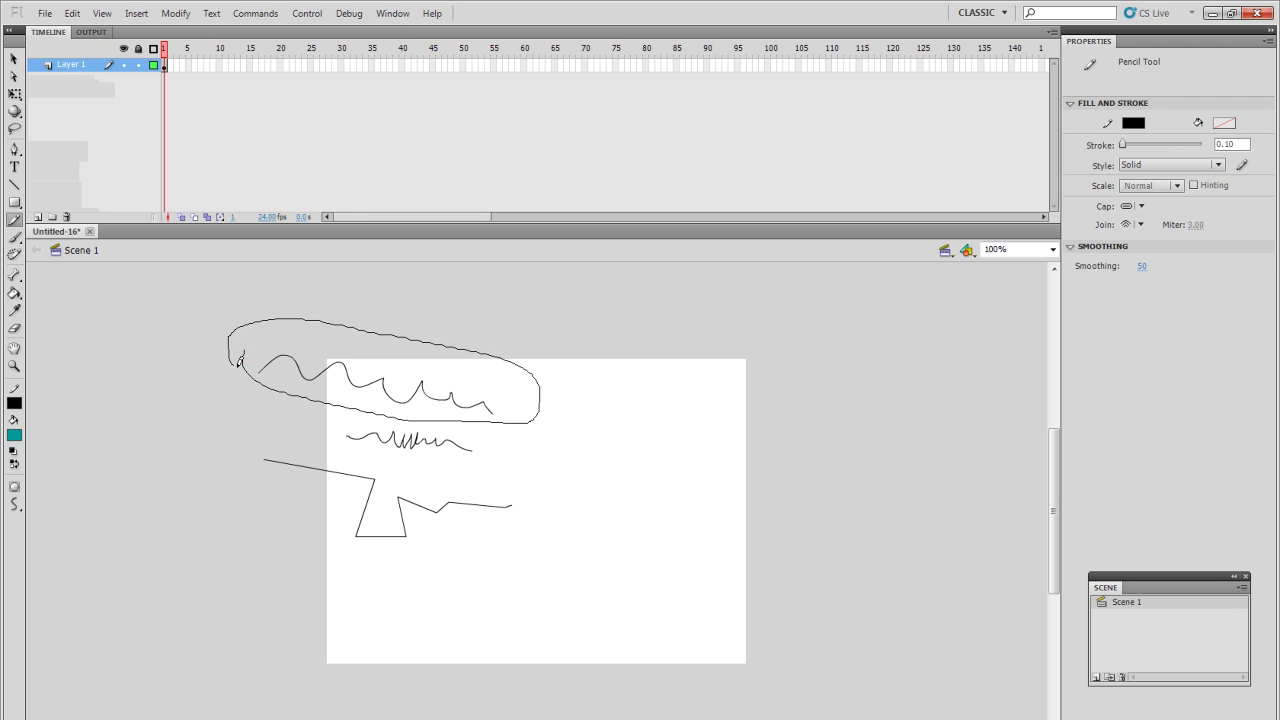
Select all the pencil drawings and delete them
click(13, 59)
drag(154, 277, 712, 604)
key(Delete)
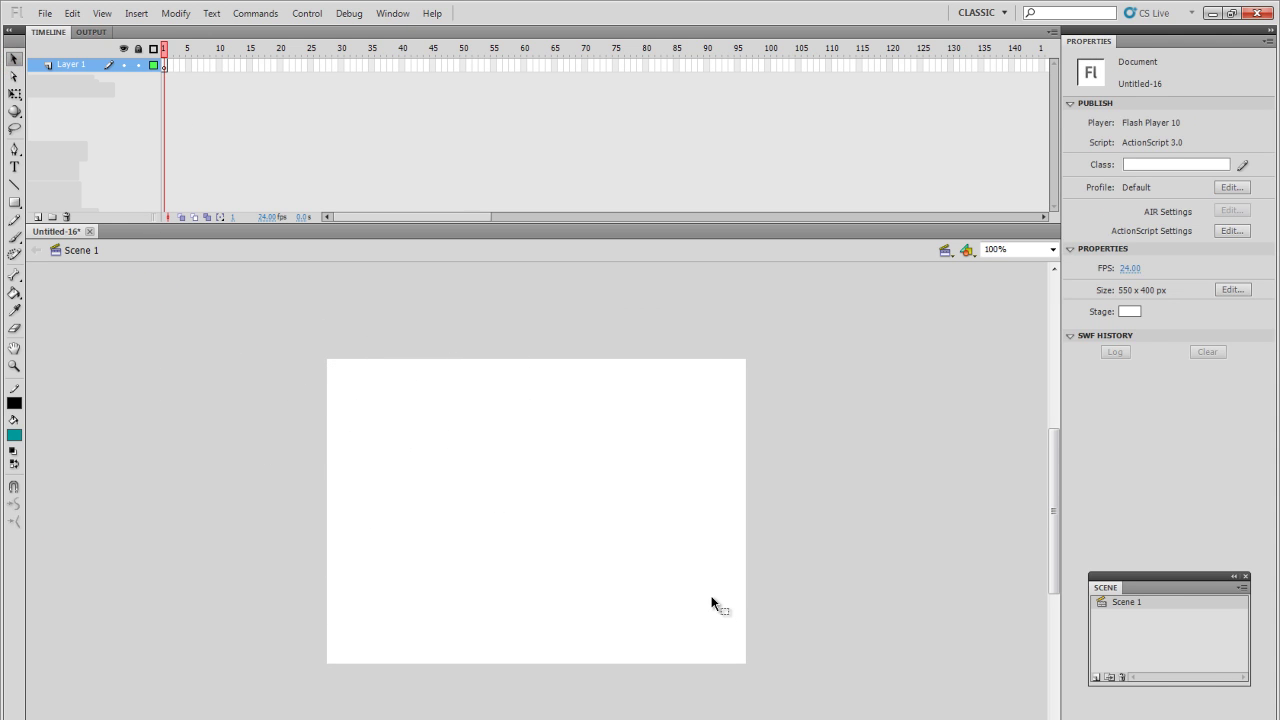
Set the stroke colour to green and draw an S-shaped Pencil curve across the stage's left edge
click(15, 239)
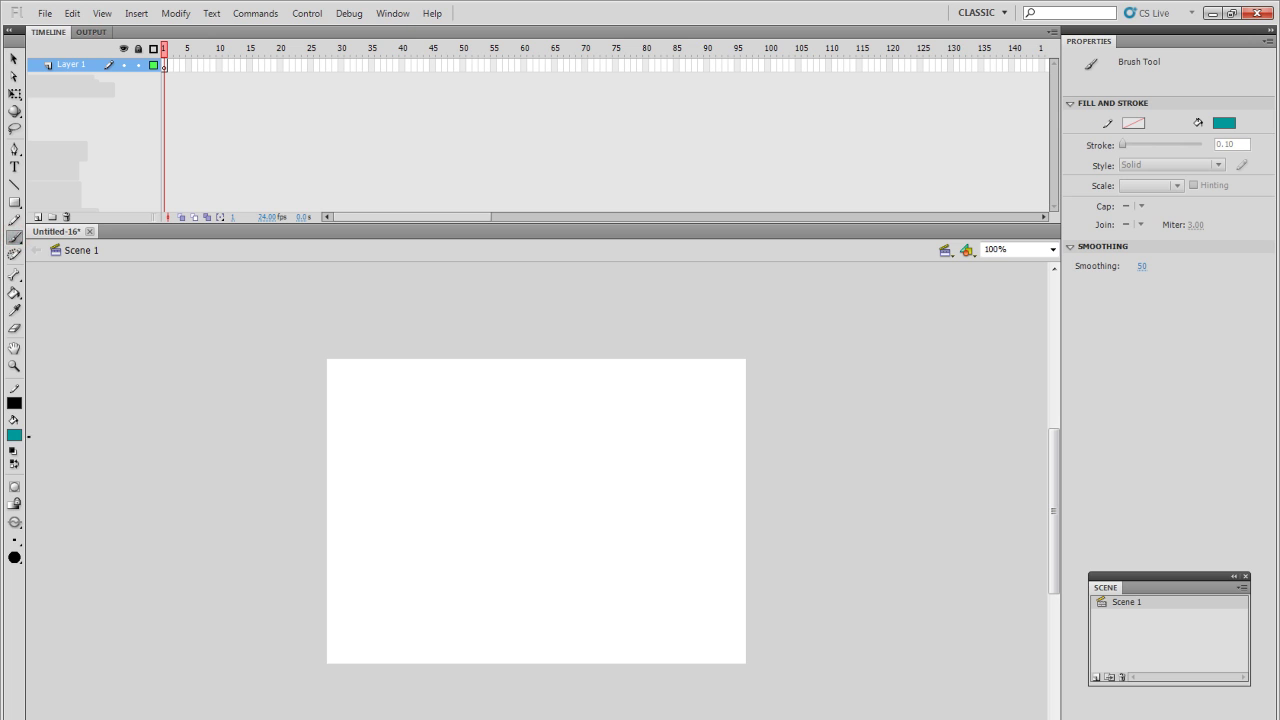
click(14, 220)
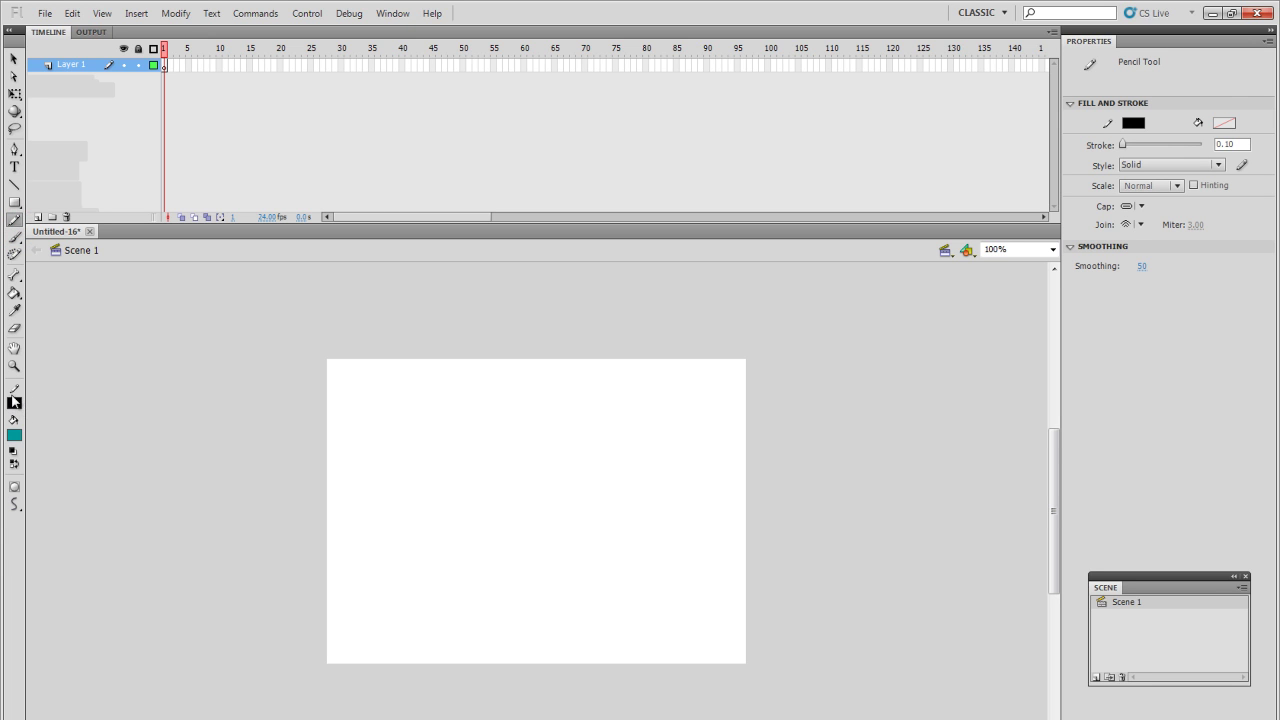
click(14, 403)
click(89, 455)
drag(163, 403, 357, 508)
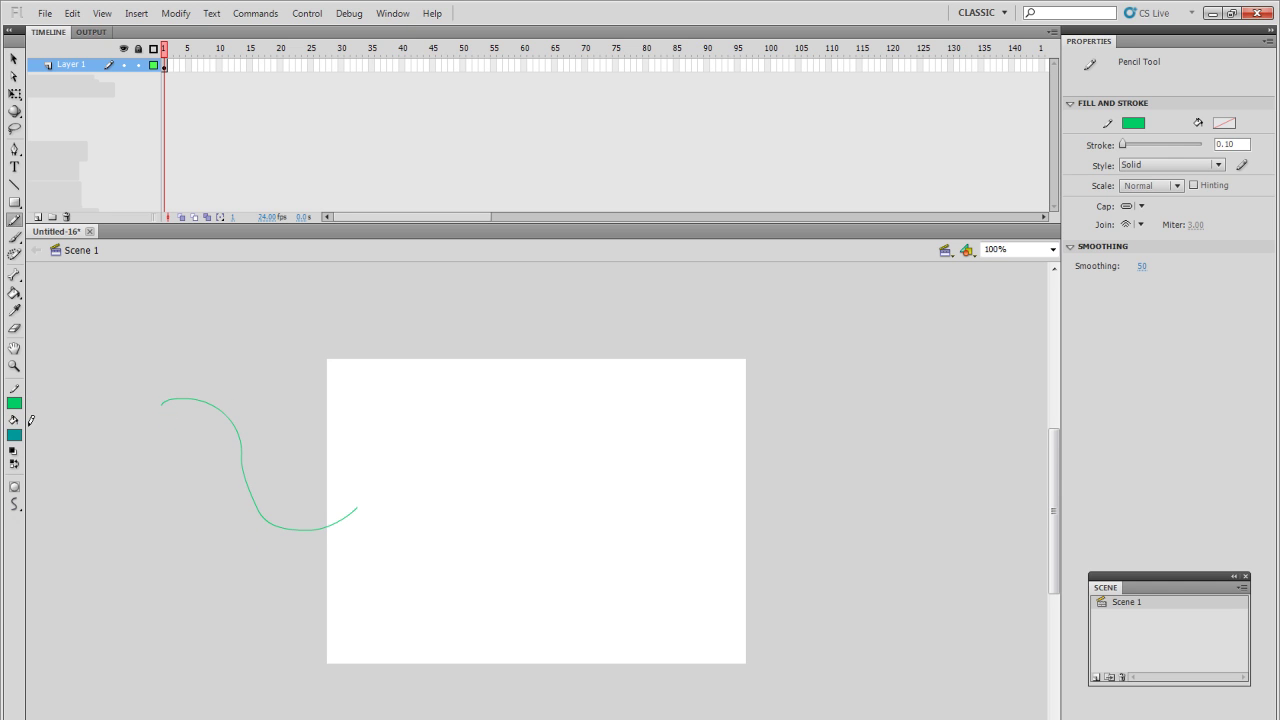
Set the fill colour to orange and draw a second Pencil curve crossing the first green one
click(14, 435)
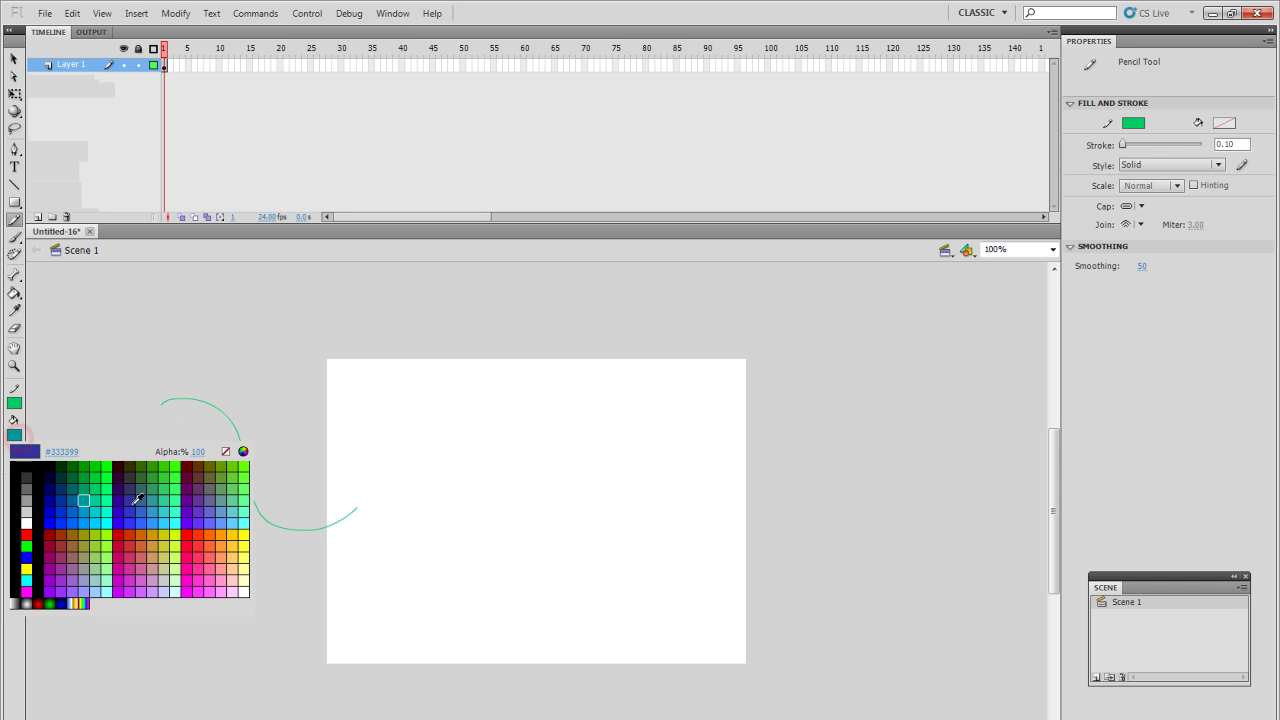
click(146, 532)
drag(168, 503, 465, 495)
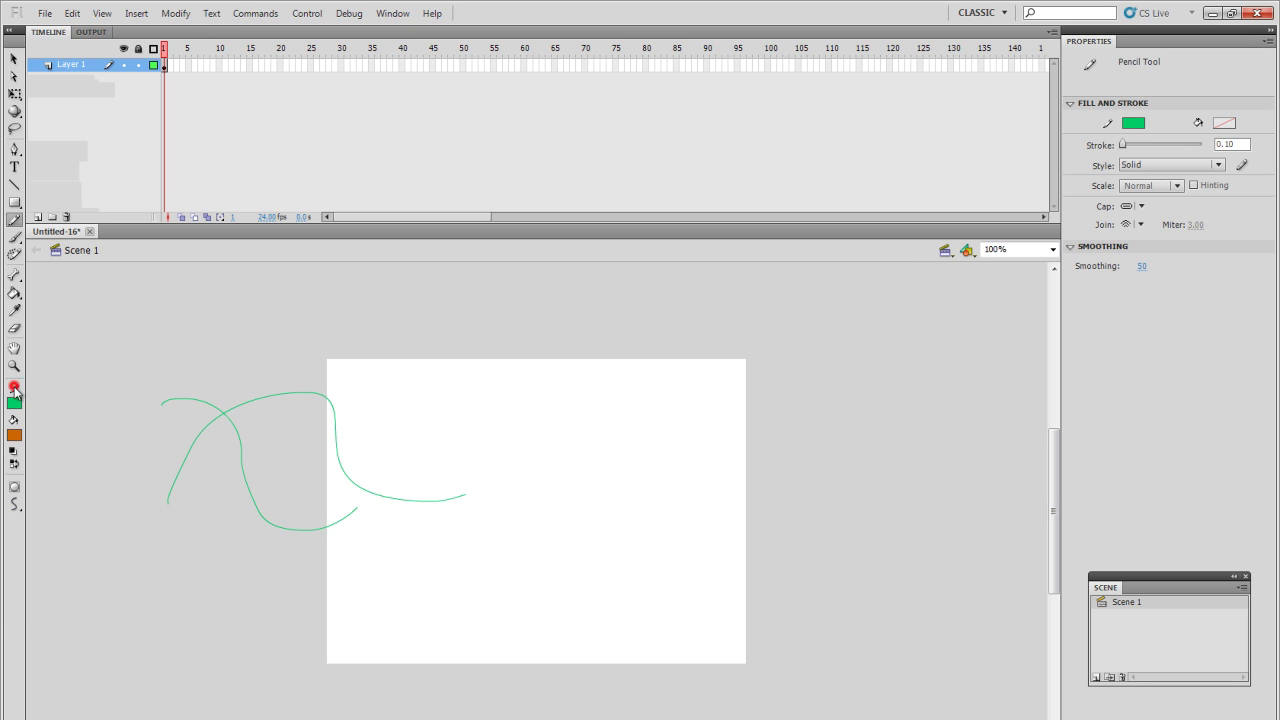
Paint an orange Brush stroke left of the green curves, then a second one over them with fill colour #330000
key(b)
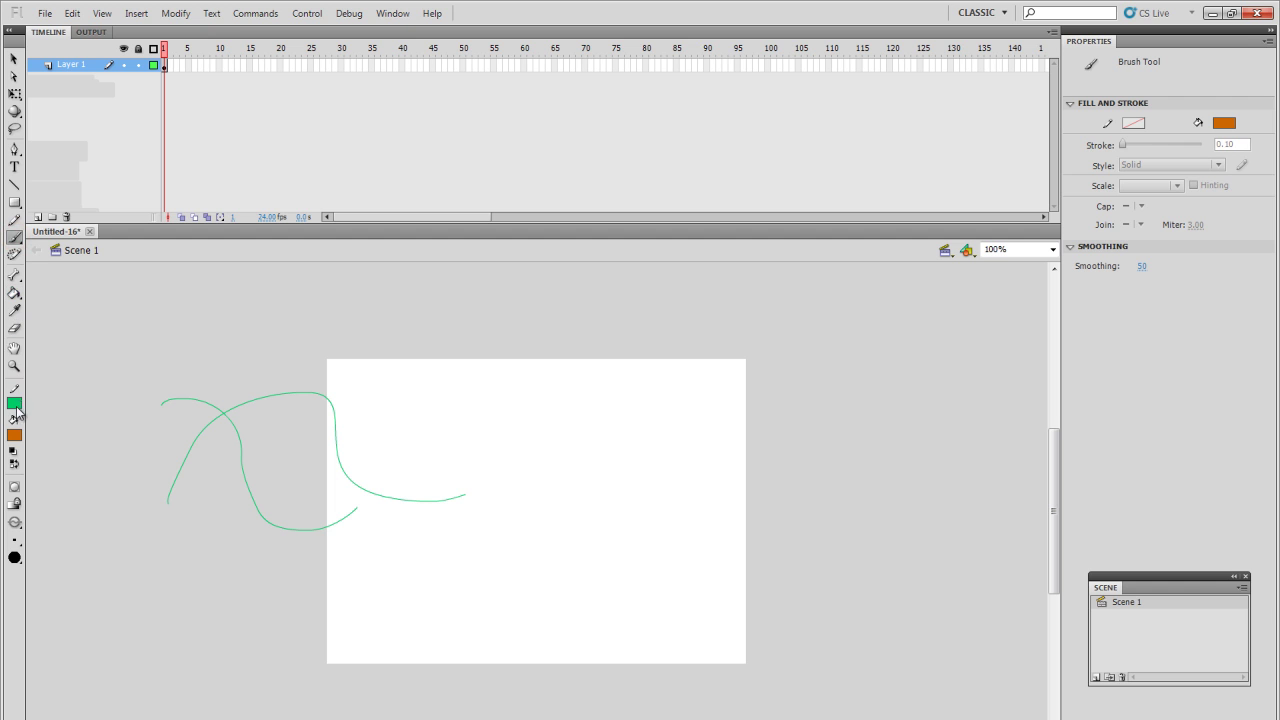
drag(99, 349, 175, 465)
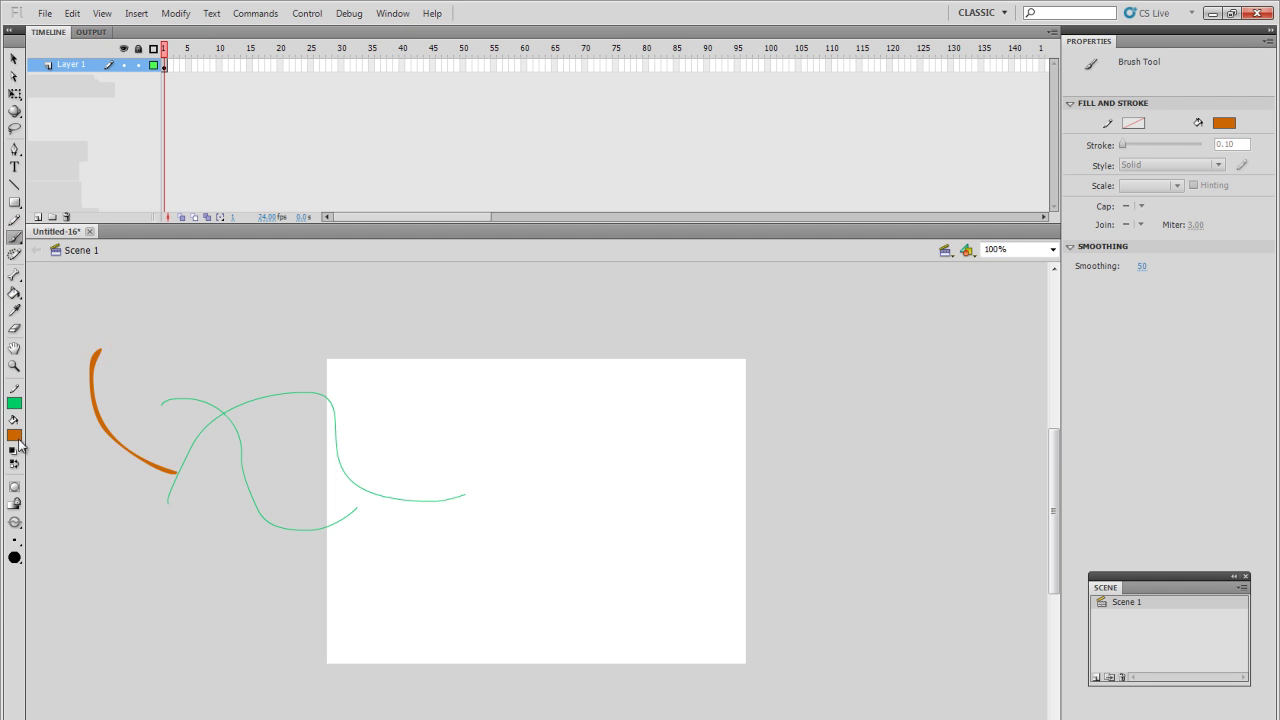
click(14, 435)
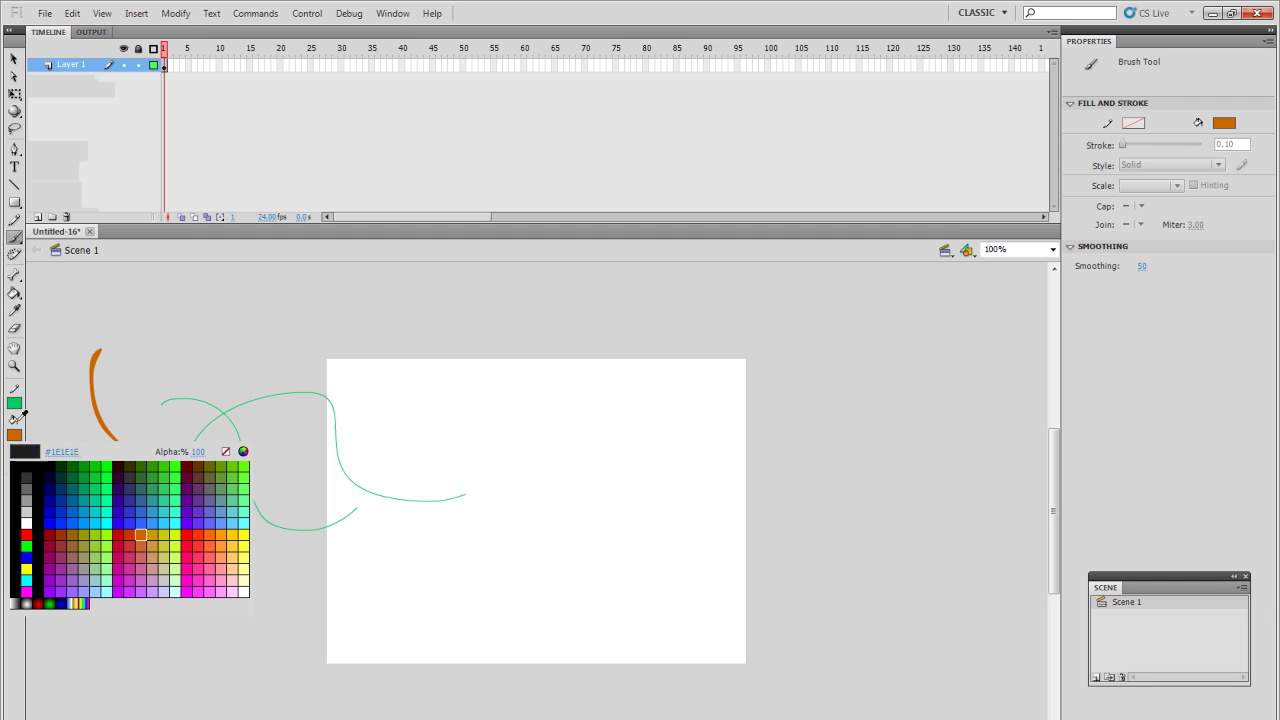
click(120, 466)
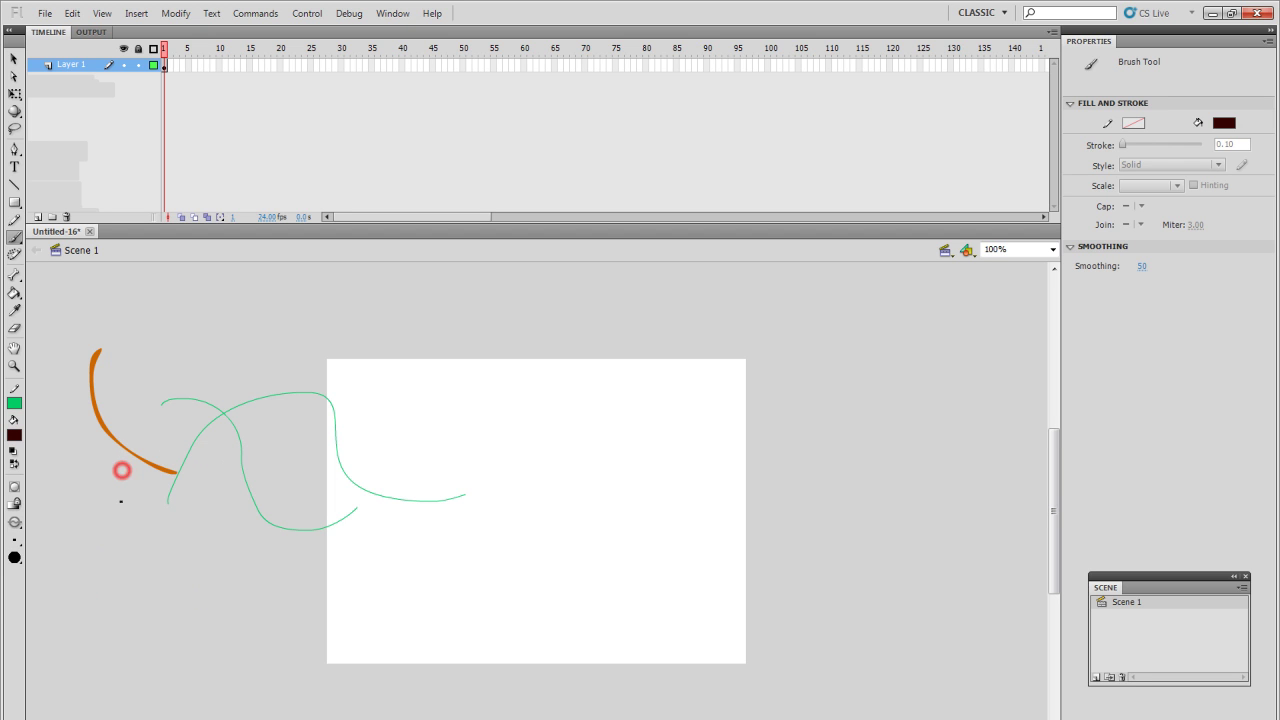
drag(125, 503, 386, 403)
Select all the pencil curves and brush strokes and delete them
click(14, 59)
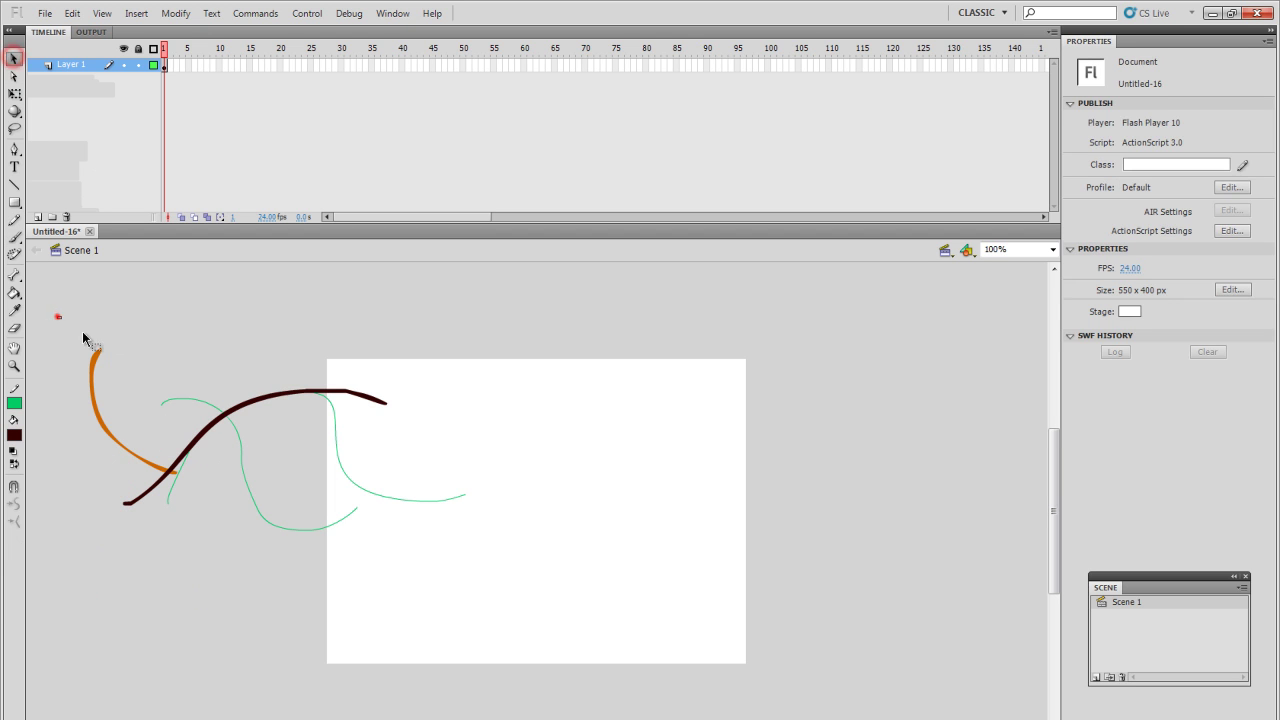
drag(48, 318, 607, 712)
key(Delete)
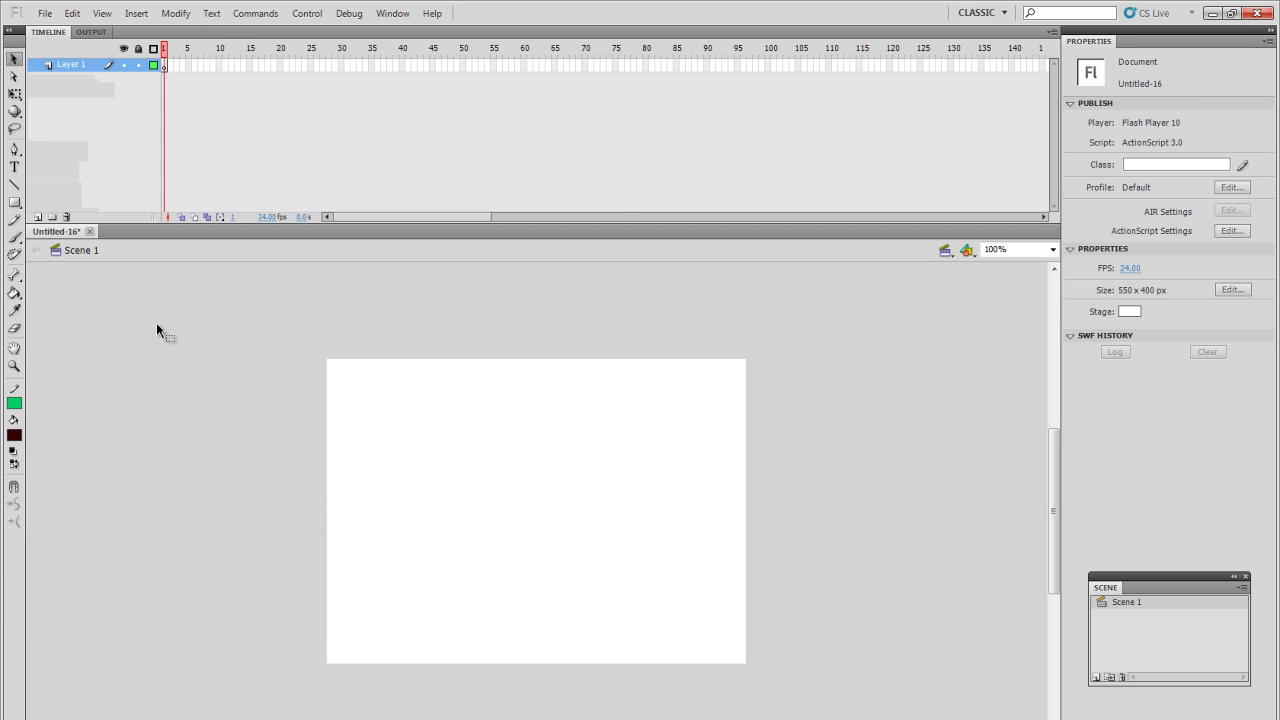
Set the Brush to its largest size and paint a thick dark red stroke across the stage's upper-left area
click(16, 238)
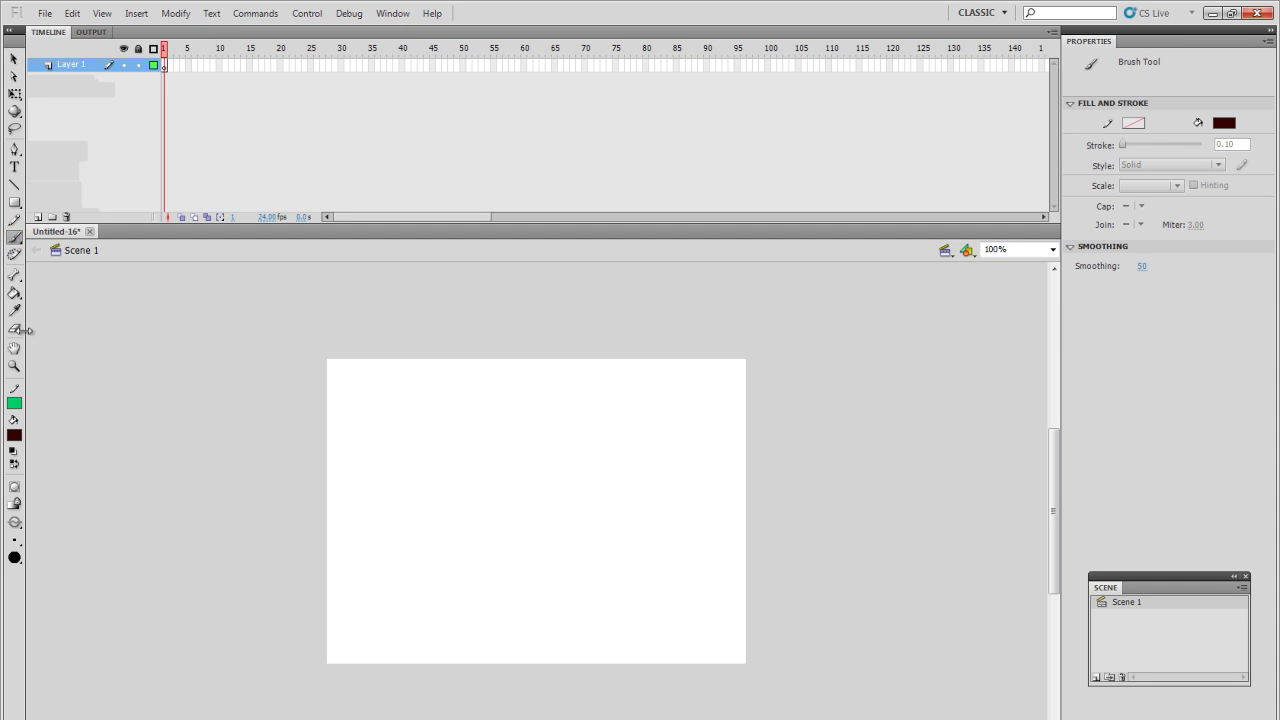
click(17, 546)
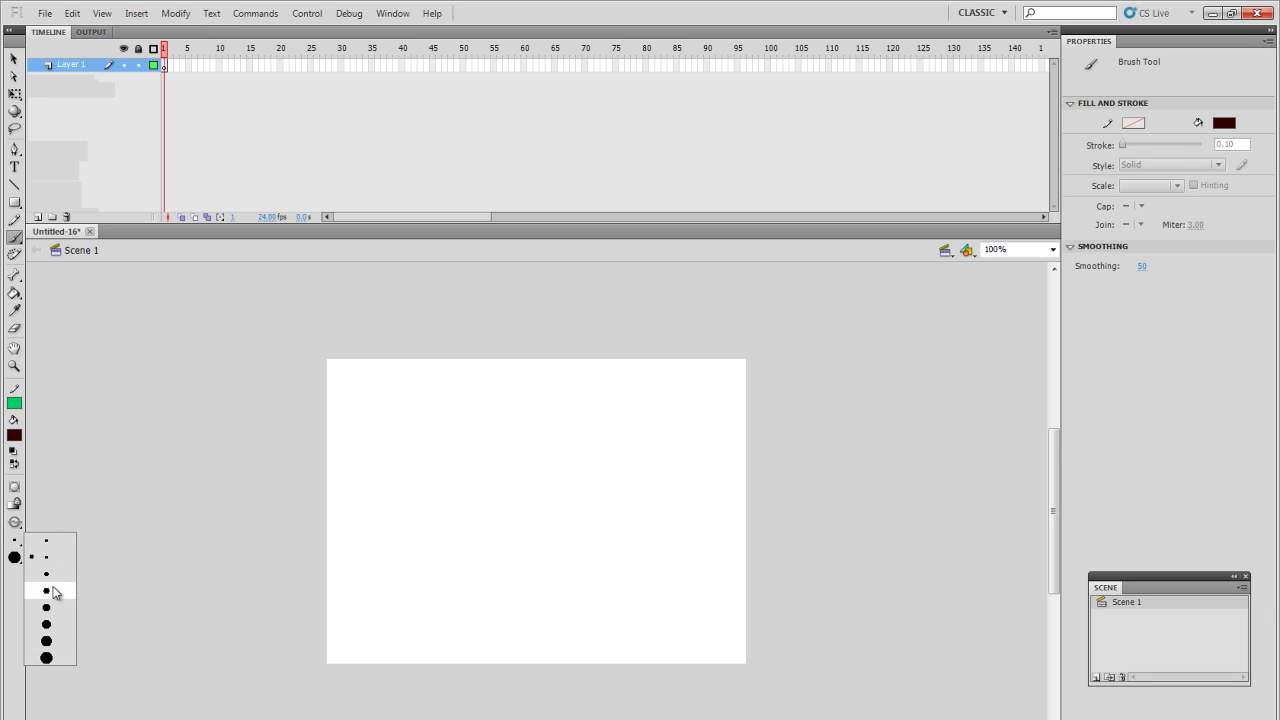
click(55, 659)
drag(286, 409, 520, 461)
Set the fill to bright blue and the Brush to its second-smallest size, and paint a thin stroke below the thick one
click(14, 435)
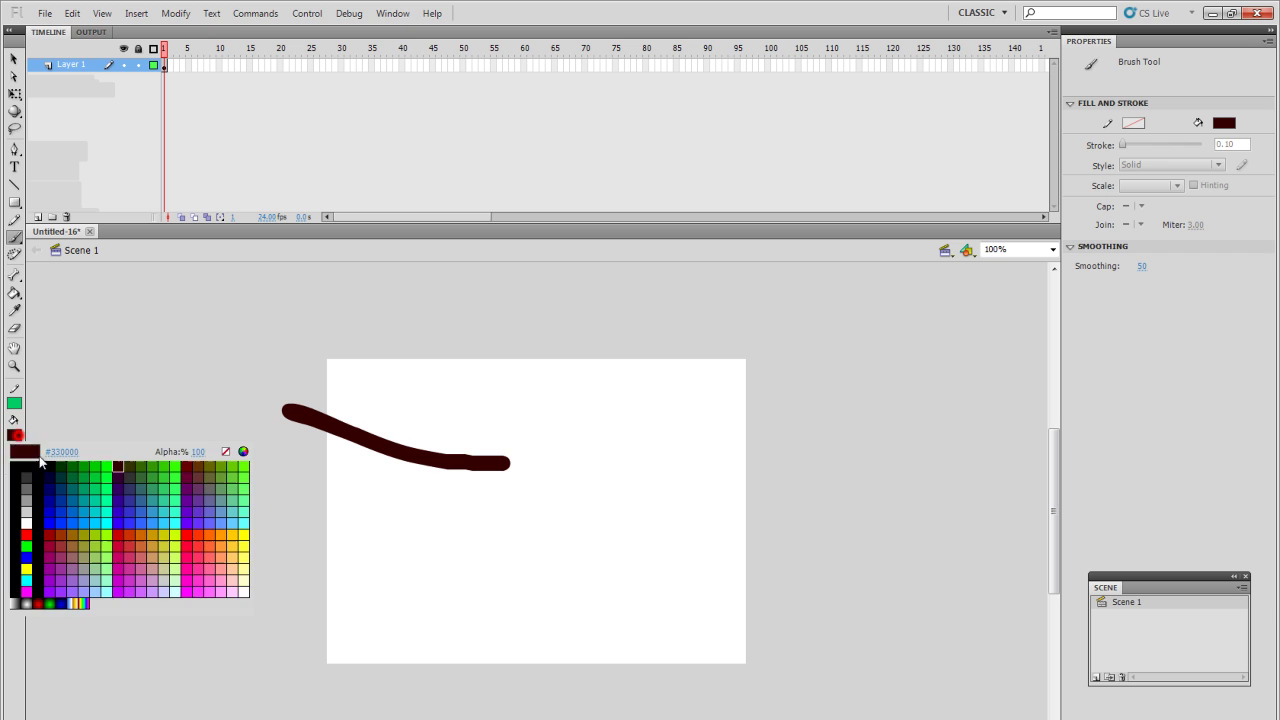
click(95, 518)
click(14, 540)
click(46, 557)
drag(211, 519, 600, 631)
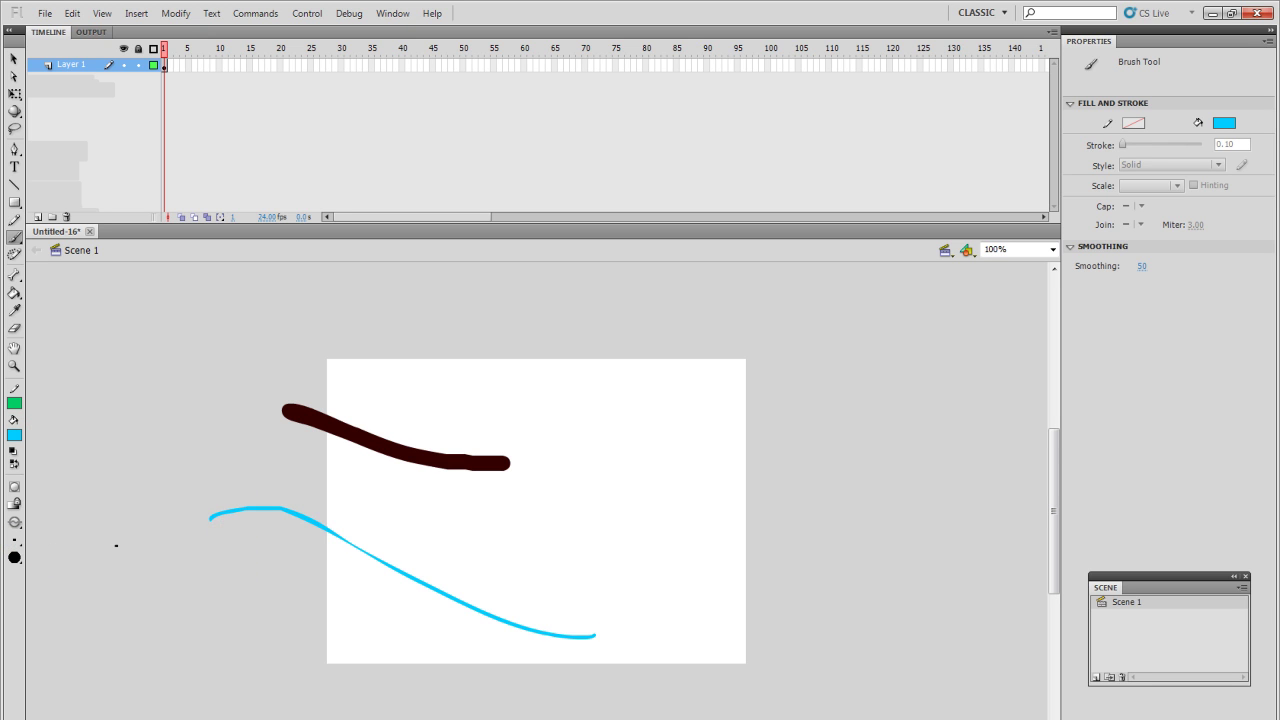
Set the Brush to the last slanted line shape at its largest size with dark teal fill, and paint a wavy stroke across the blue line
click(16, 558)
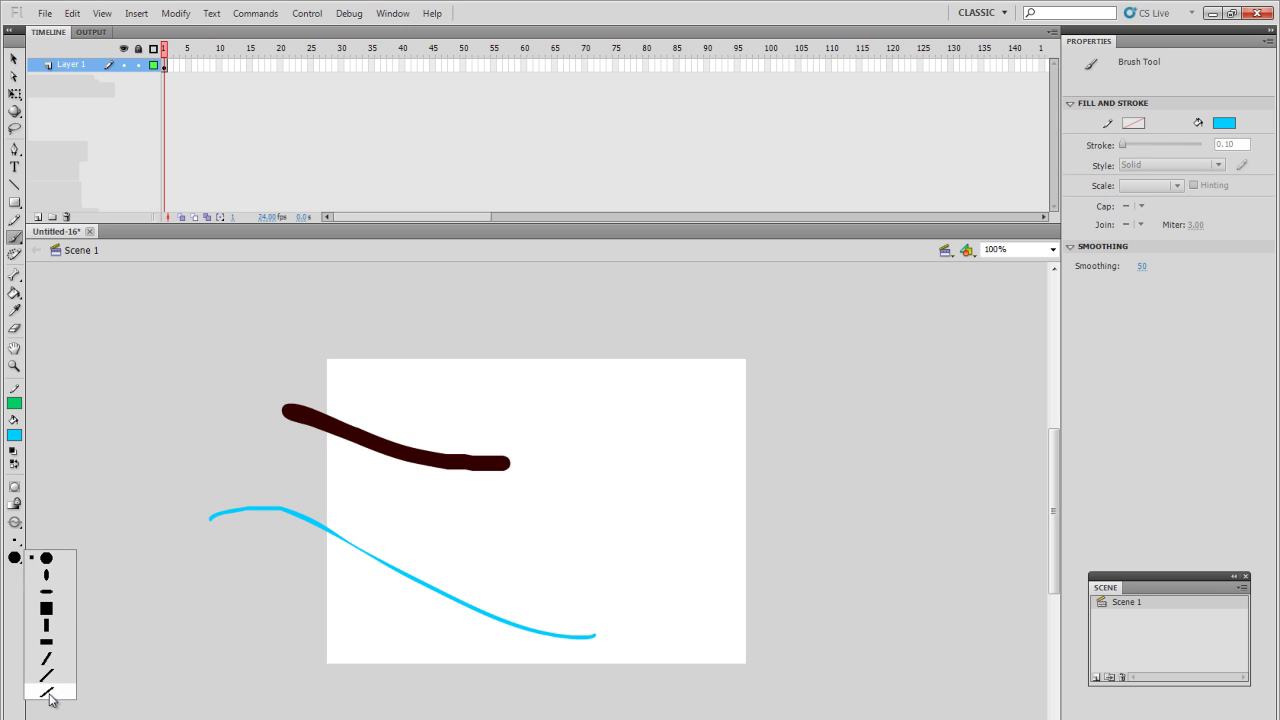
click(47, 692)
click(14, 540)
click(47, 654)
click(14, 435)
click(49, 474)
mouse_move(210, 466)
mouse_down()
mouse_move(260, 545)
mouse_move(362, 488)
mouse_move(446, 571)
mouse_move(518, 566)
mouse_up()
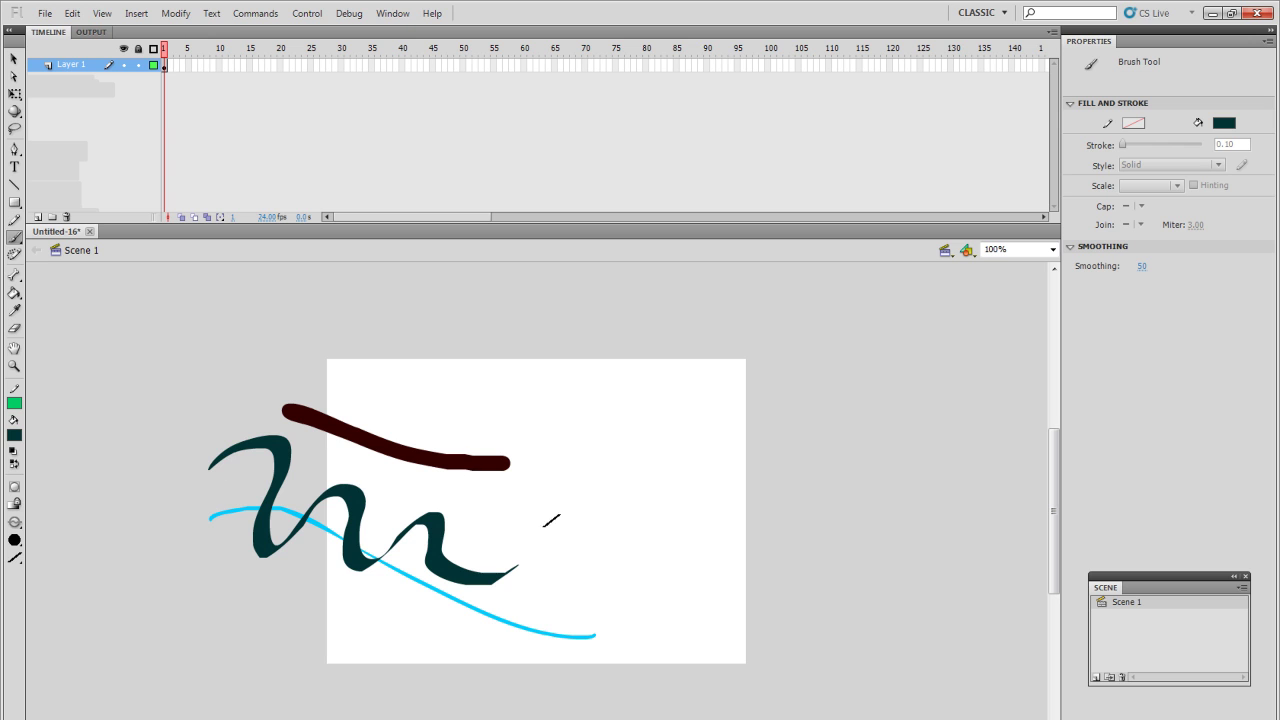
Set the Brush back to the round shape and its second-smallest size
click(14, 558)
click(47, 560)
click(14, 540)
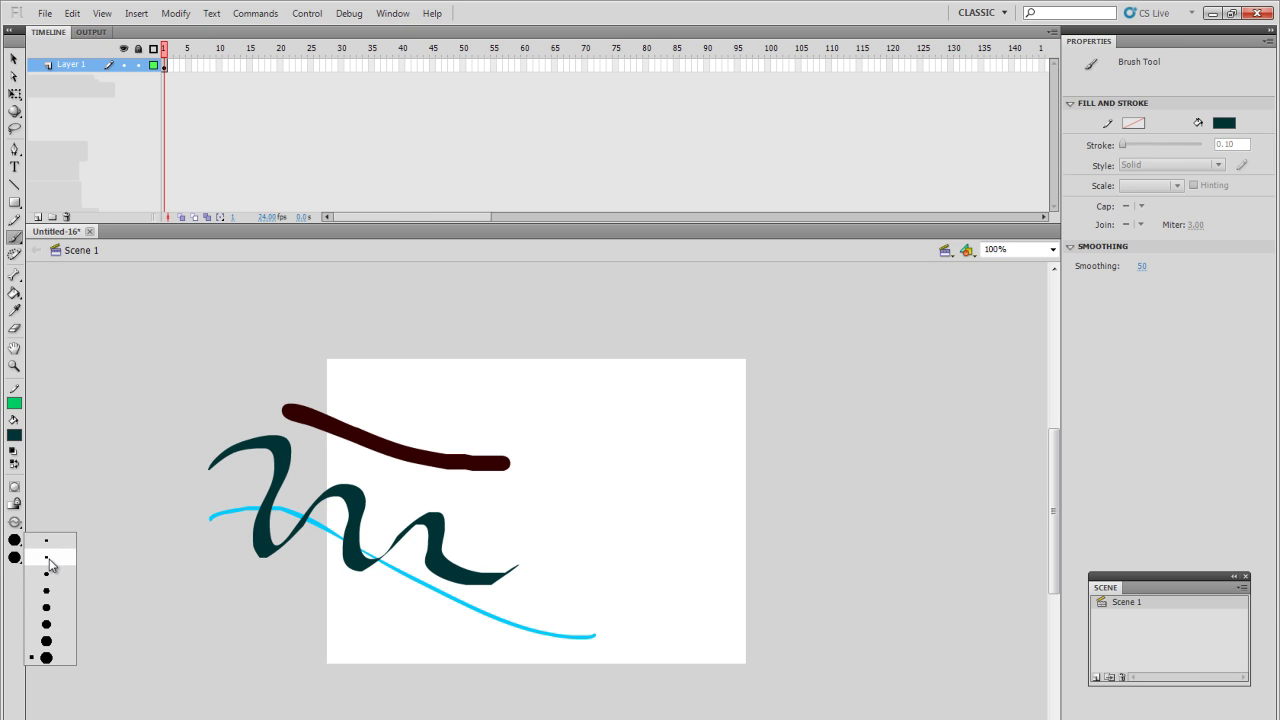
click(48, 557)
Select all the brush strokes on and around the stage and delete them
click(14, 57)
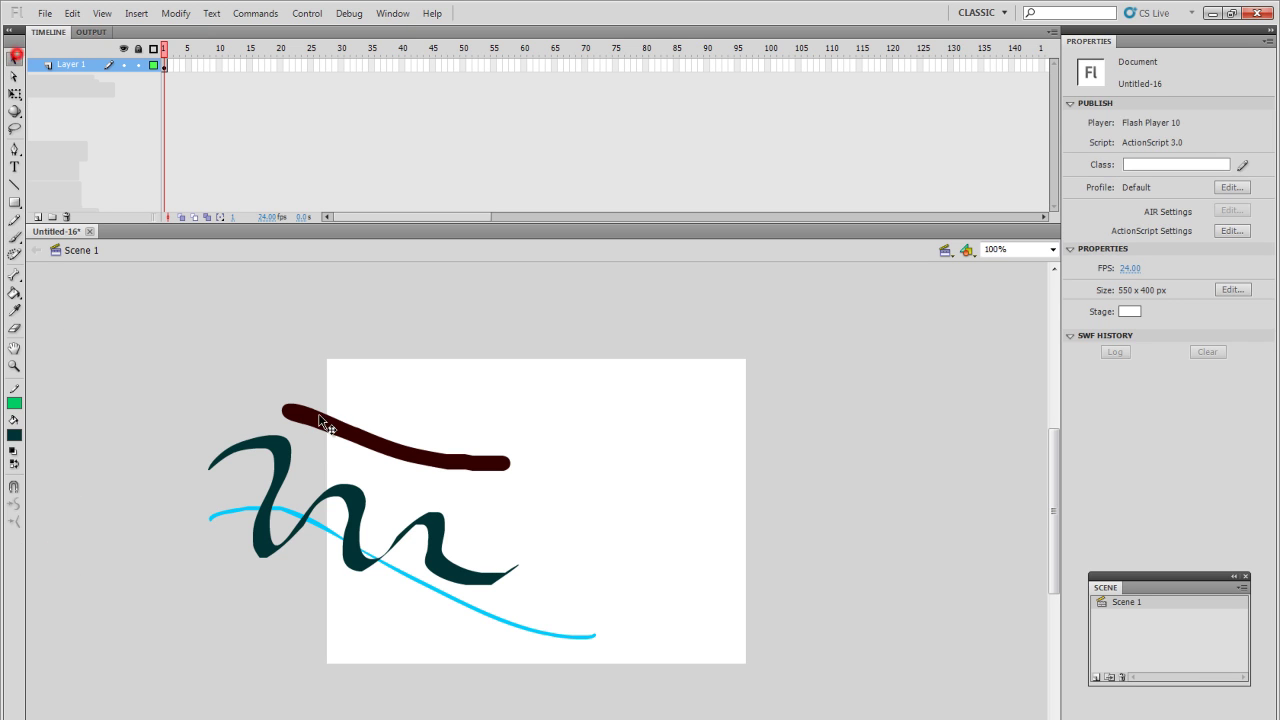
drag(191, 366, 820, 712)
key(Delete)
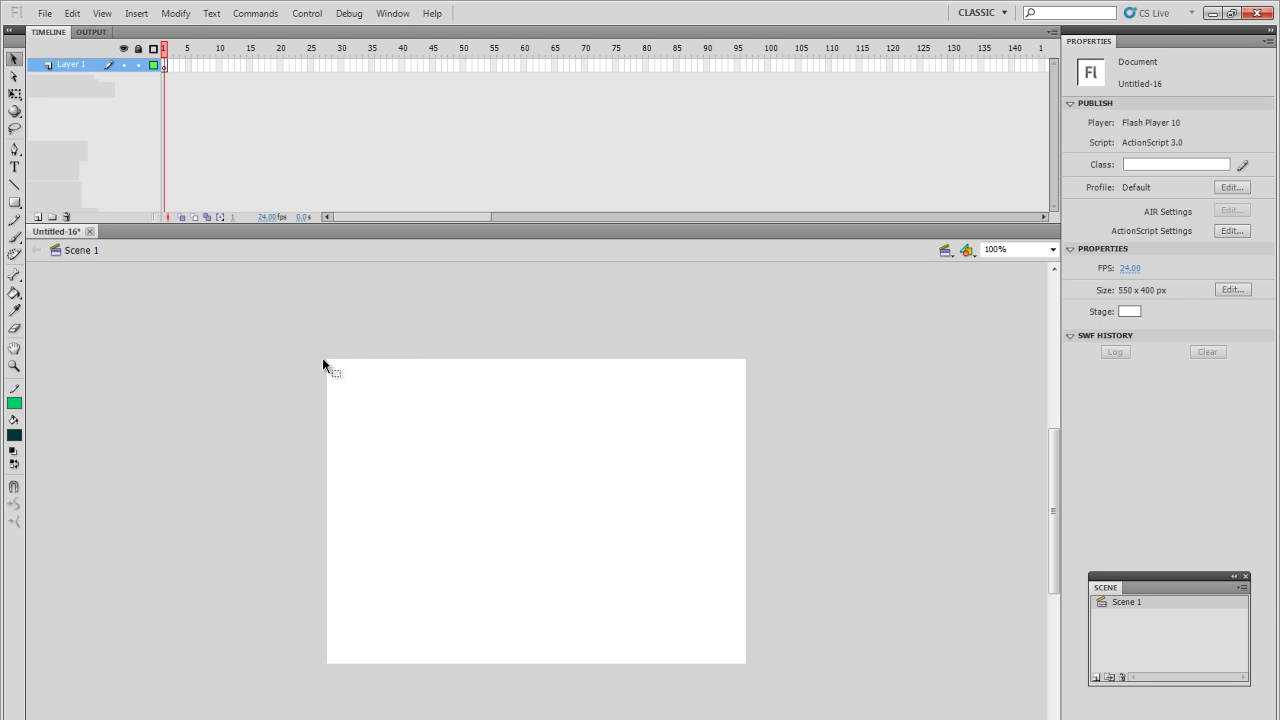
drag(326, 345, 805, 689)
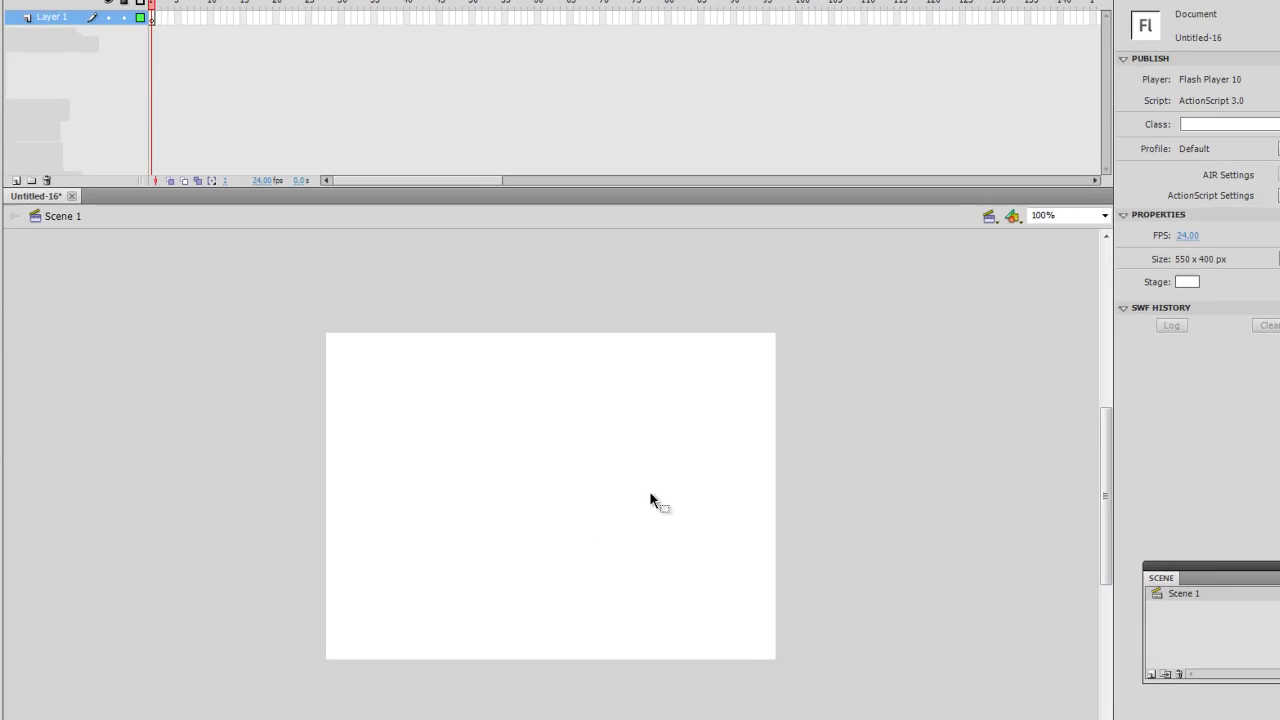
Set the stage's background color to #66FFFF in the document properties
right_click(568, 344)
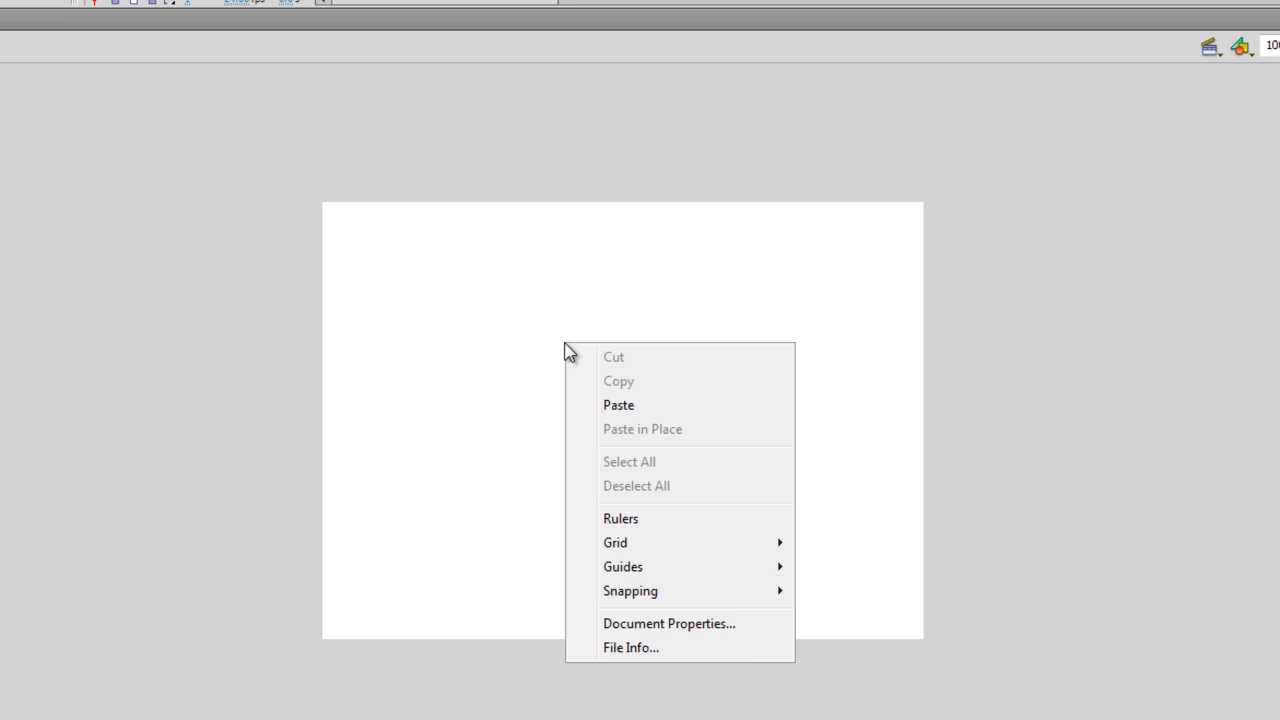
click(395, 172)
right_click(555, 228)
click(674, 508)
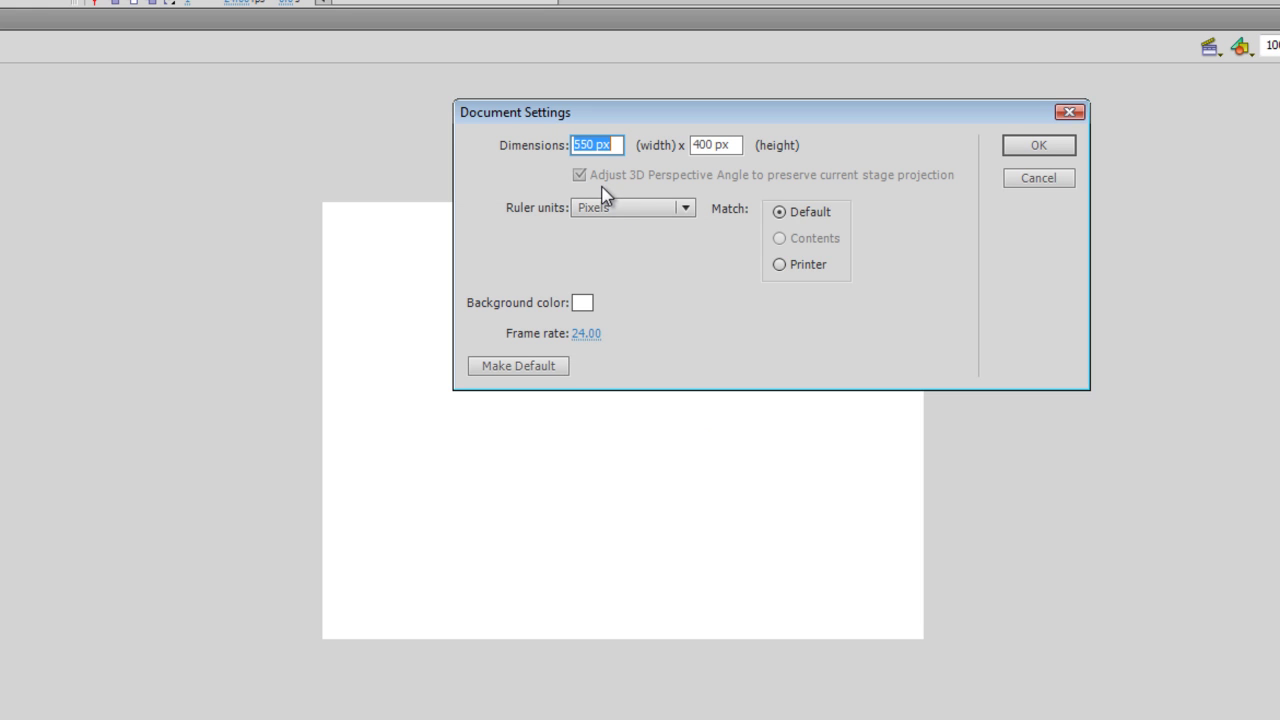
click(583, 303)
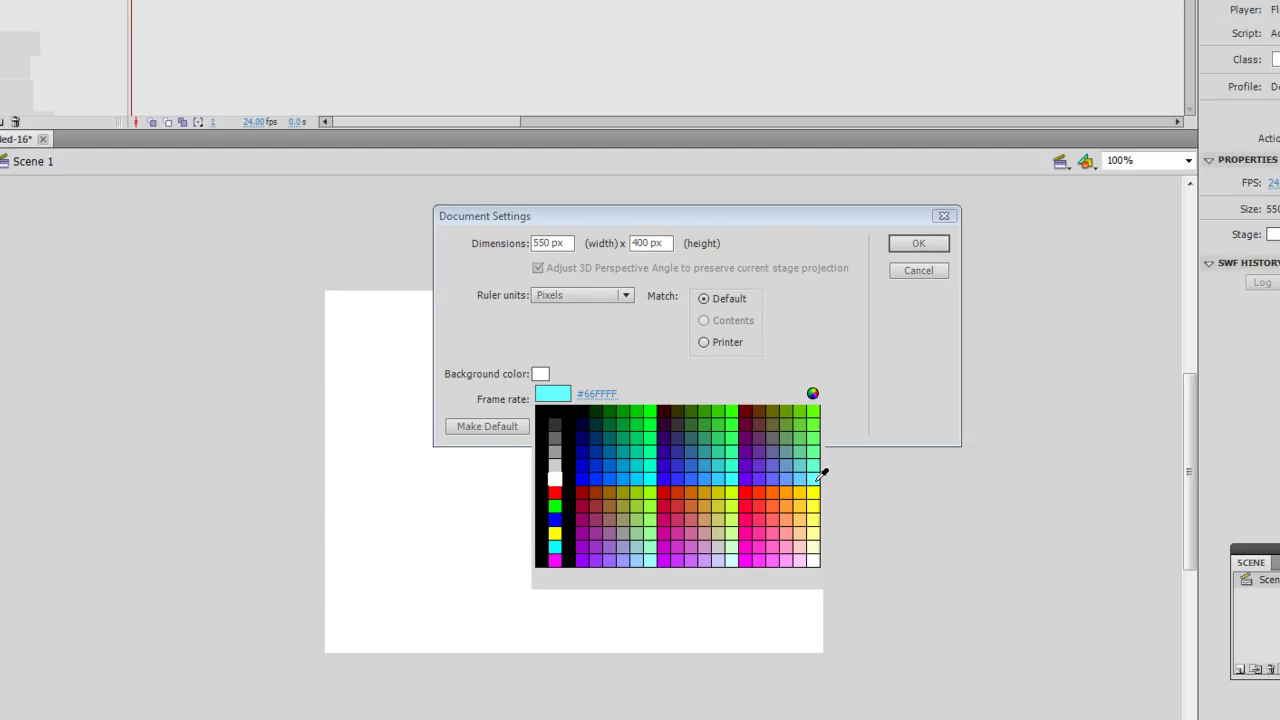
click(817, 480)
click(919, 244)
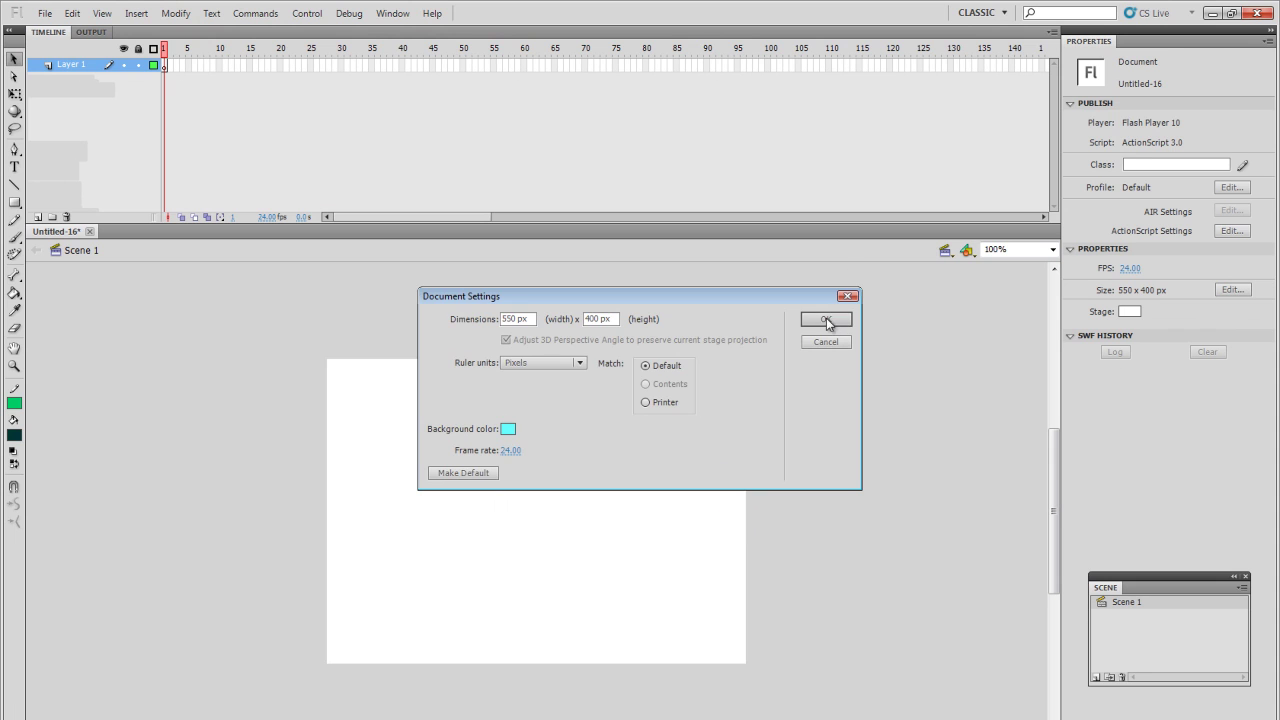
drag(231, 362, 877, 643)
drag(877, 687, 235, 330)
drag(297, 337, 606, 489)
drag(797, 669, 630, 570)
drag(271, 298, 599, 543)
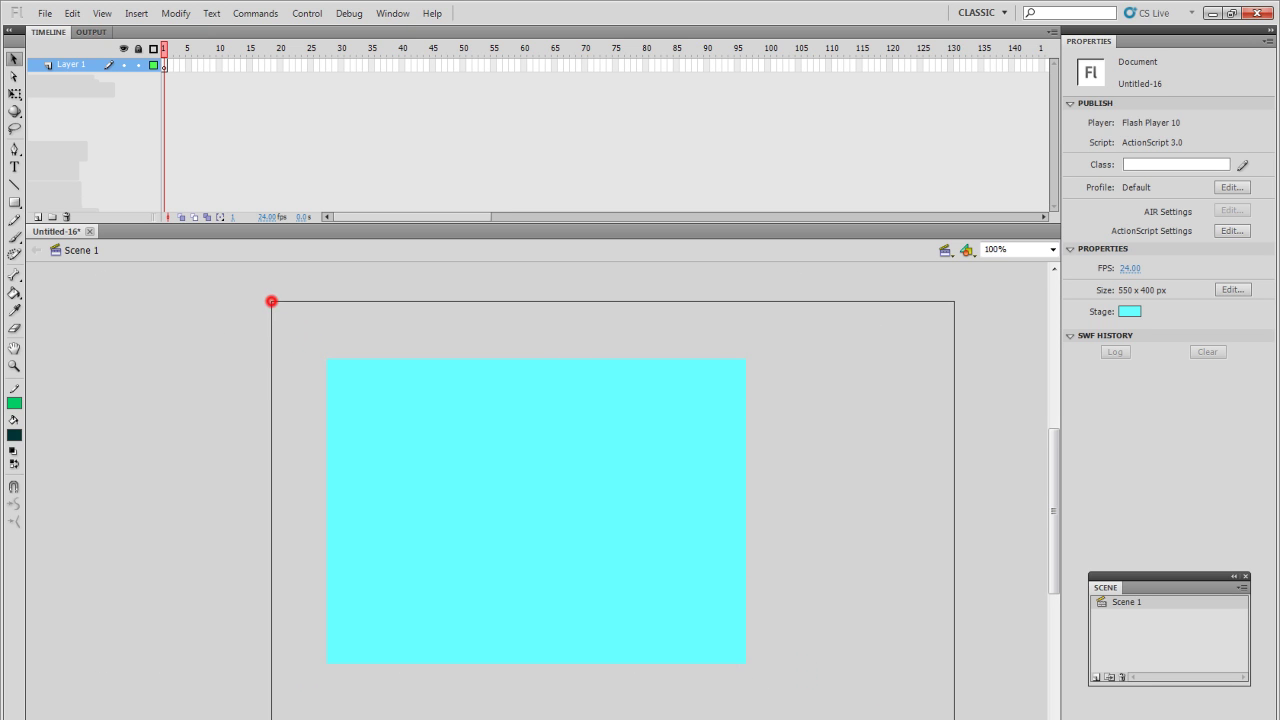
right_click(423, 386)
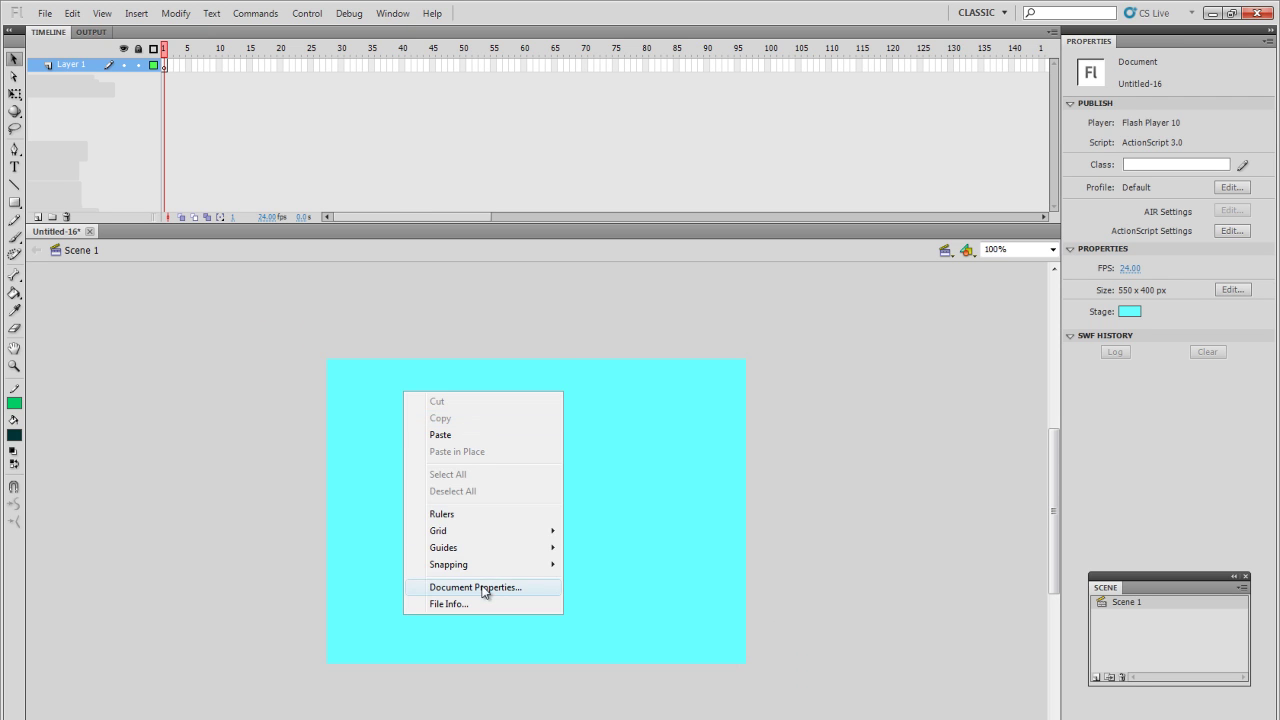
click(484, 586)
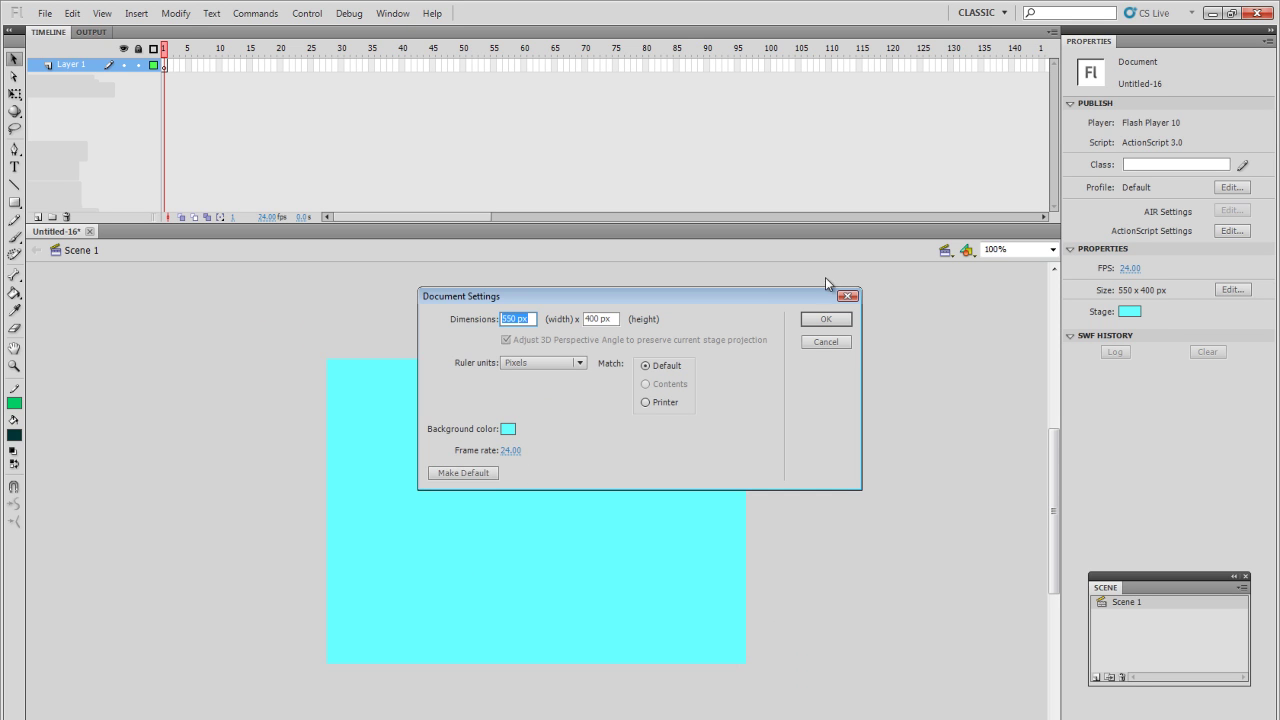
click(828, 343)
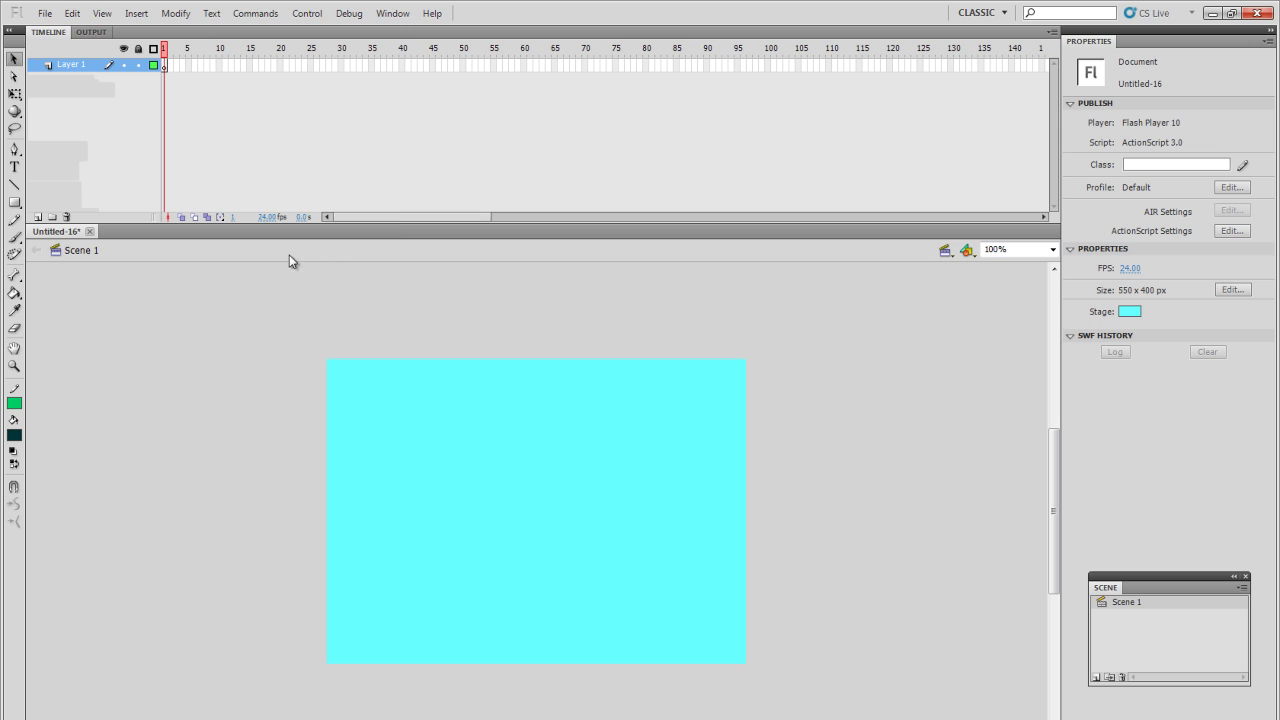
Draw a circle with the Oval tool in frame 1 of Layer 1, using black stroke and white fill, in the stage's upper middle
click(75, 65)
click(164, 67)
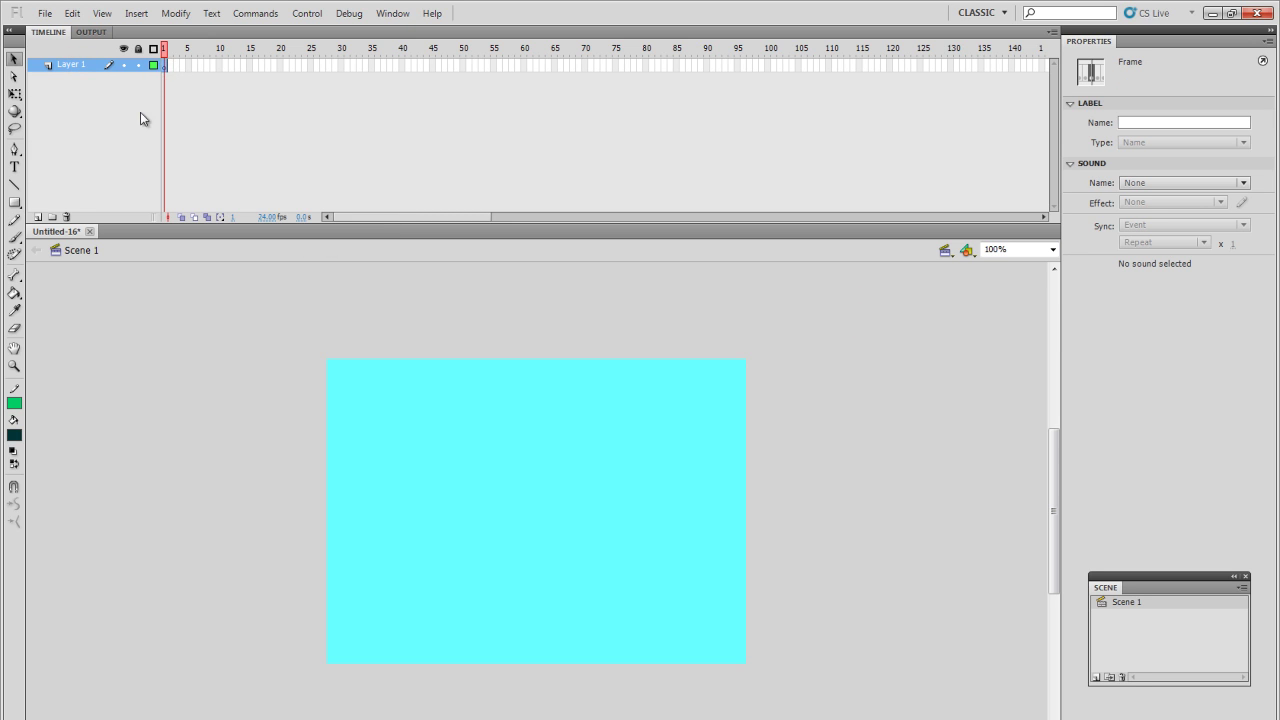
click(14, 238)
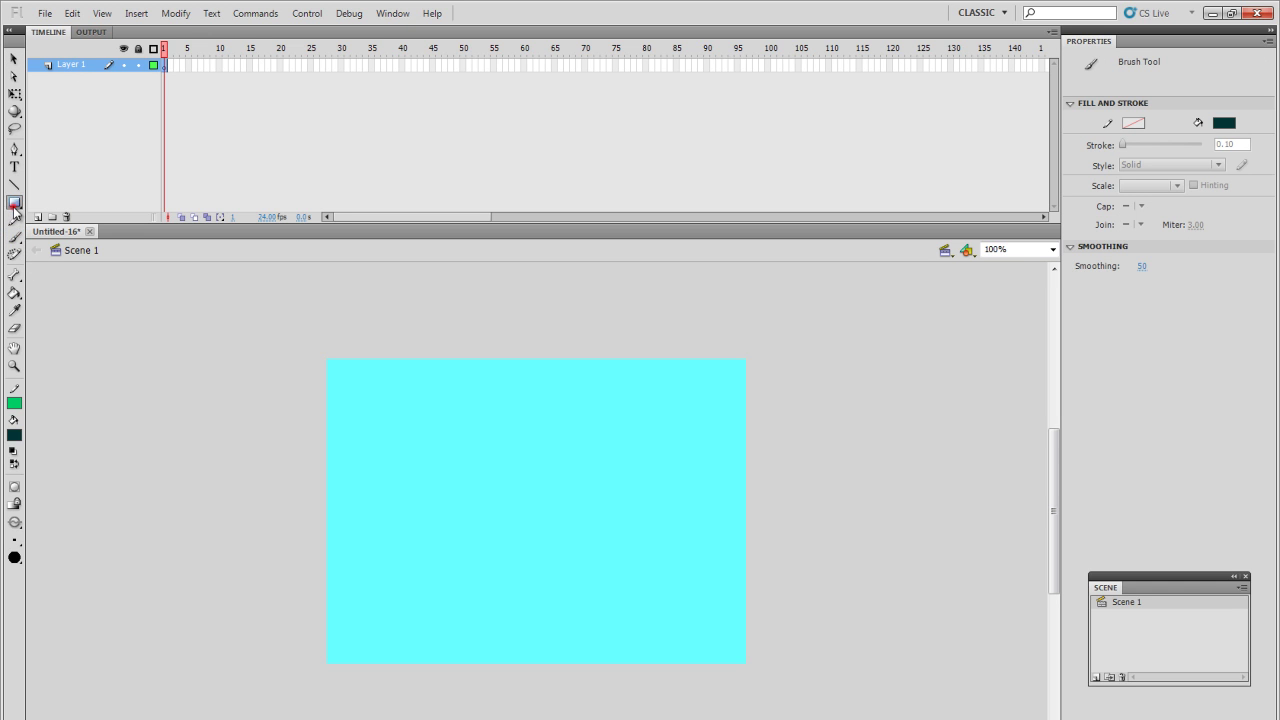
click(14, 205)
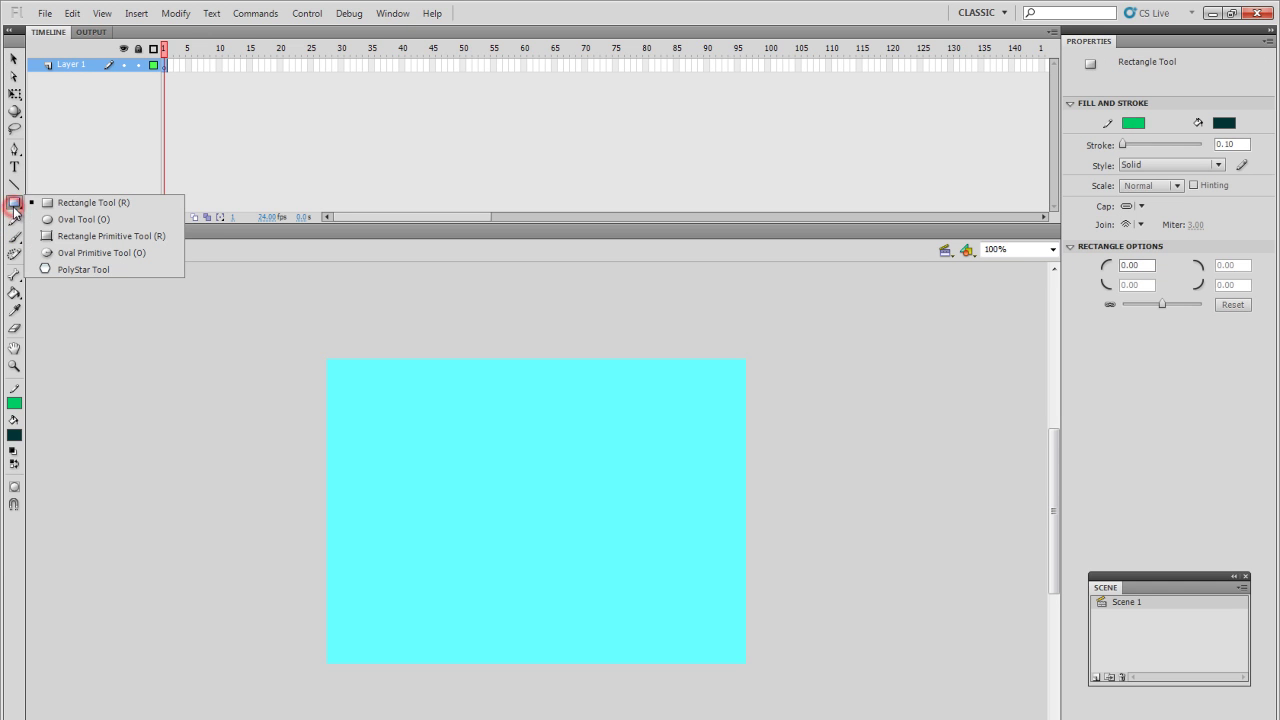
click(78, 220)
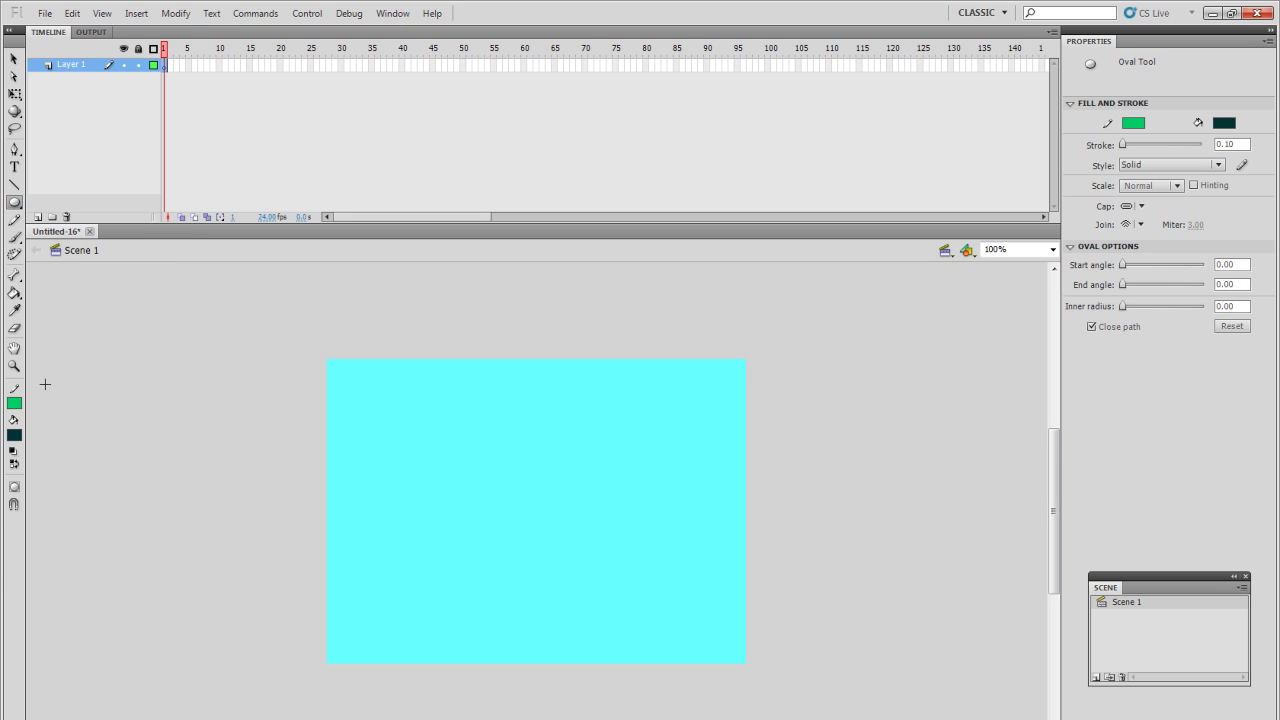
click(20, 401)
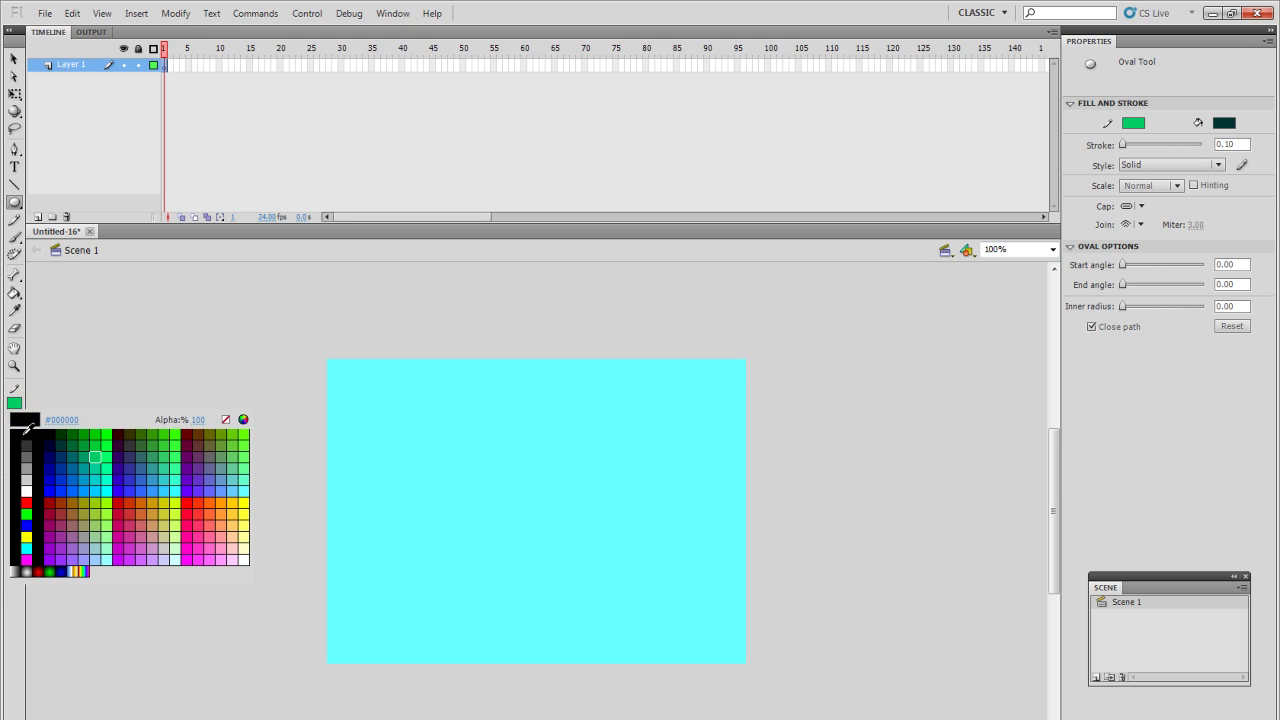
click(22, 435)
click(22, 435)
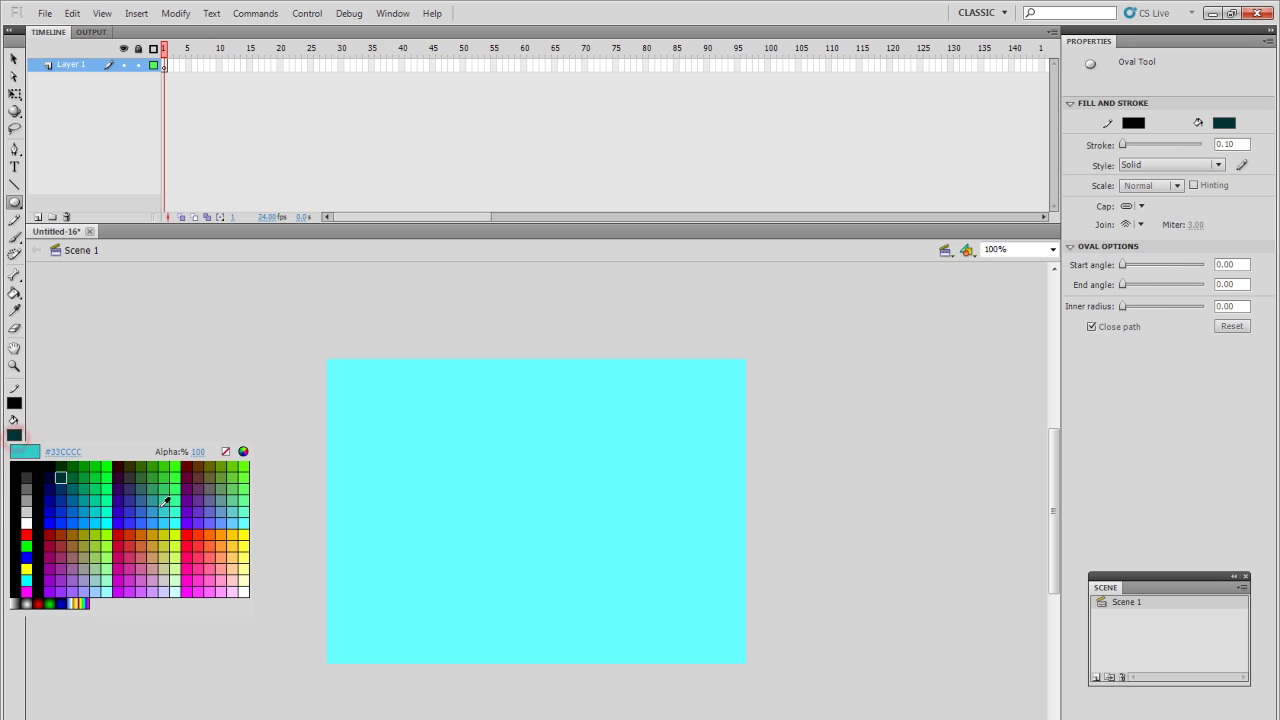
click(30, 520)
drag(485, 410, 544, 471)
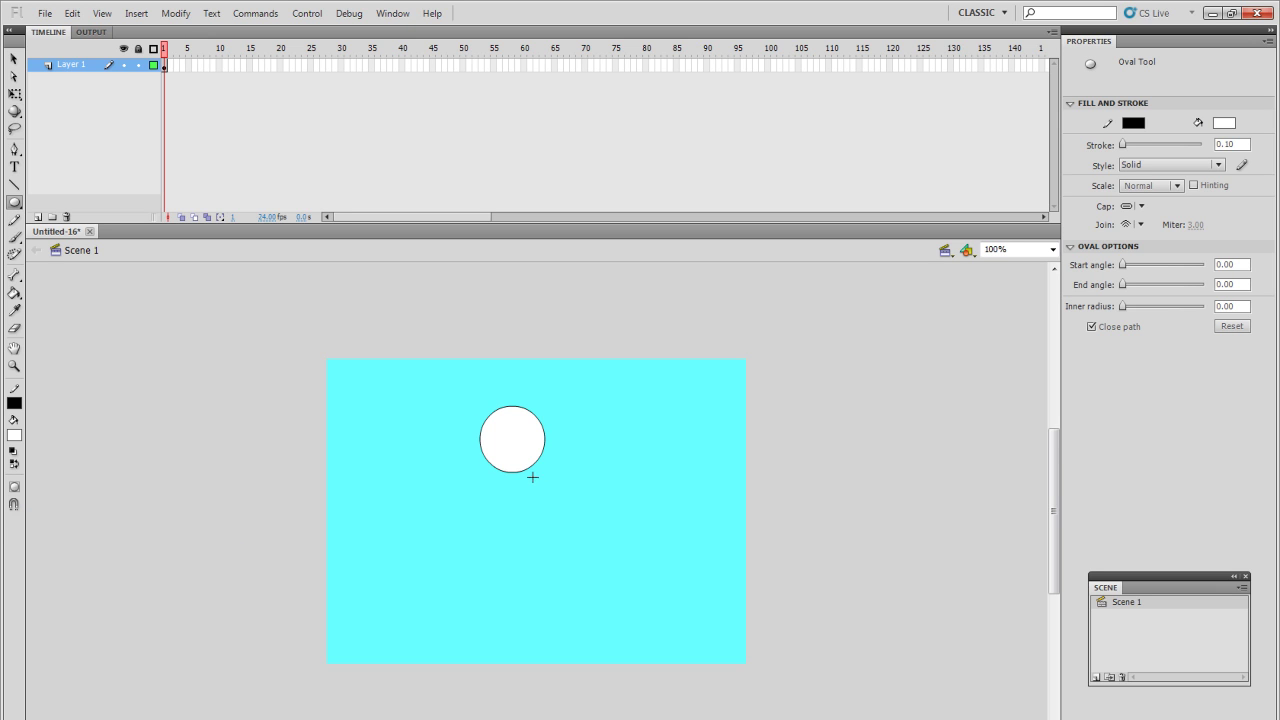
Set the Brush fill to black and paint two eyes and a smile inside the white circle
click(15, 239)
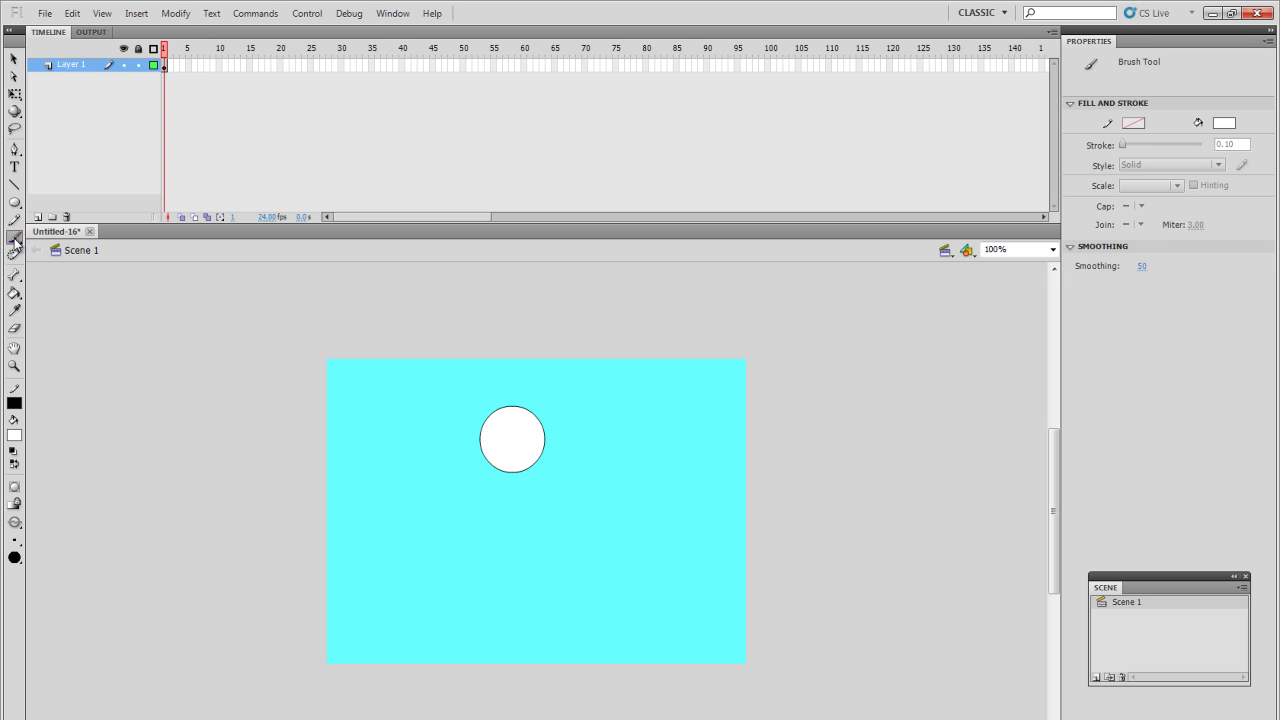
click(14, 435)
click(18, 466)
mouse_move(502, 424)
mouse_down()
mouse_move(504, 436)
mouse_move(527, 429)
mouse_move(516, 458)
mouse_move(530, 450)
mouse_up()
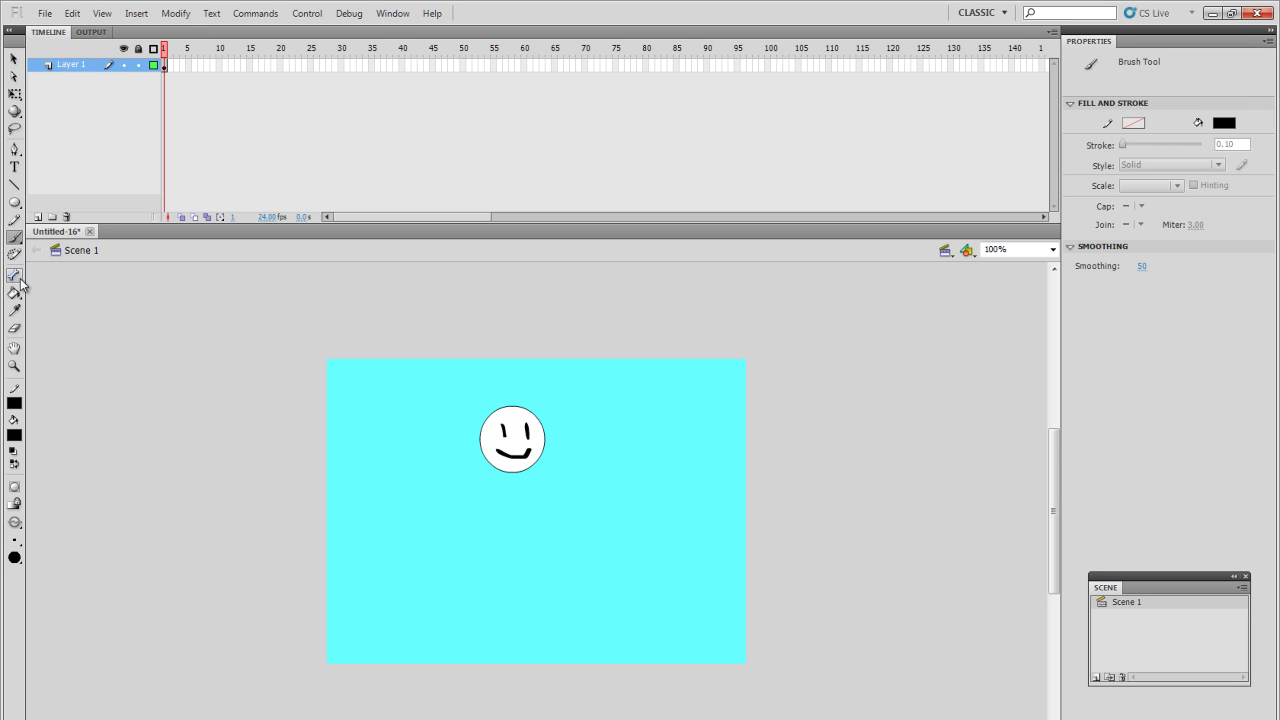
Draw a short-sleeved shirt outline below the face with the Pencil, leaving a small gap at the neck
click(14, 220)
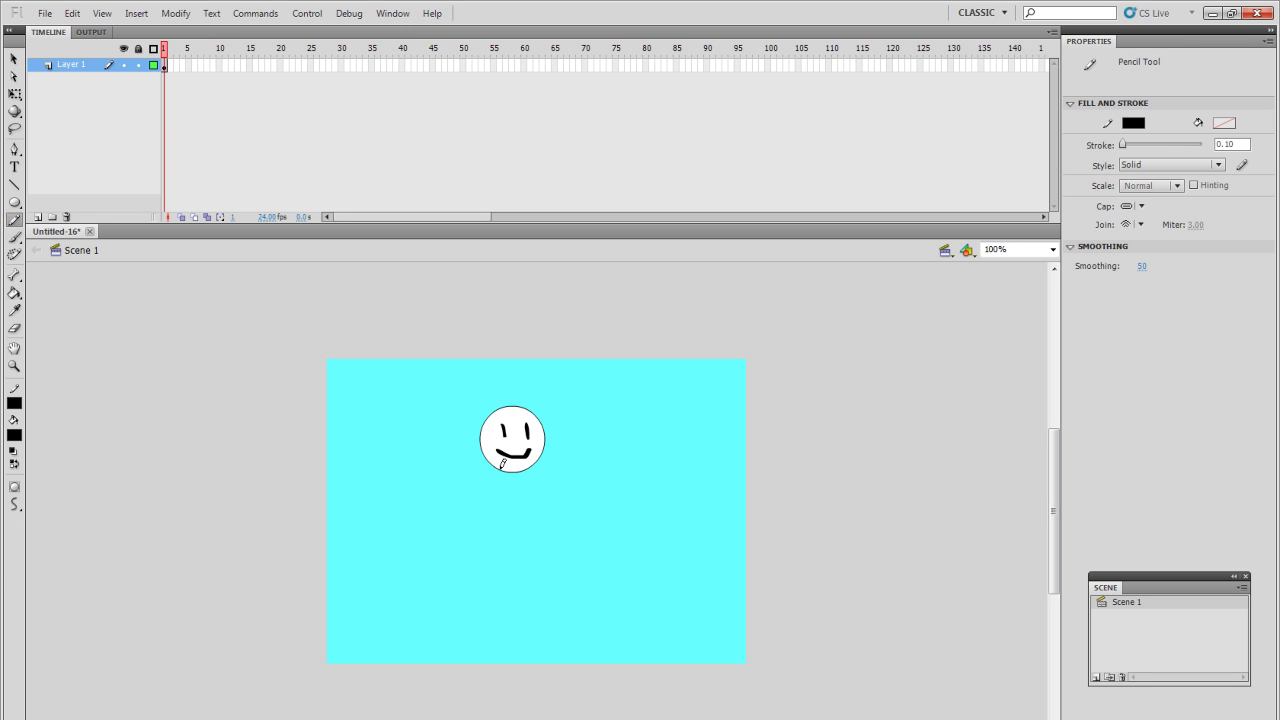
drag(497, 466, 459, 490)
drag(541, 459, 559, 469)
Set the Paint Bucket's fill color to yellow-green
click(14, 293)
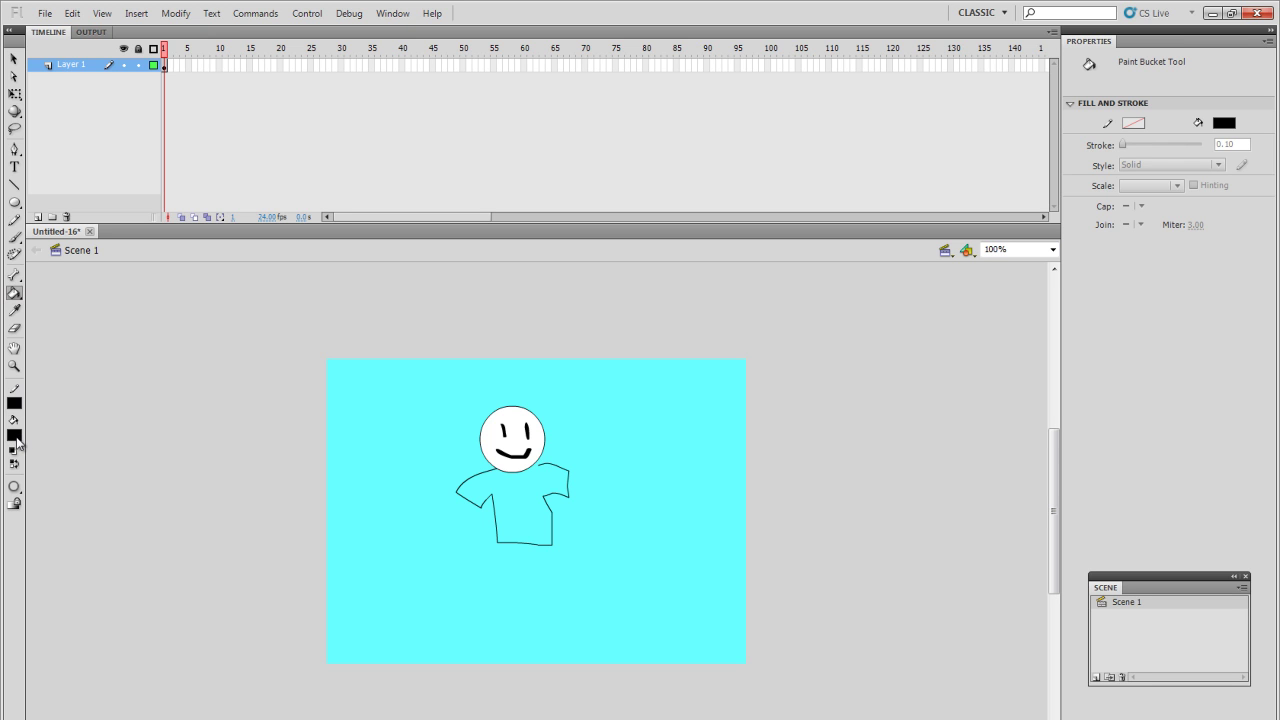
click(13, 421)
click(15, 437)
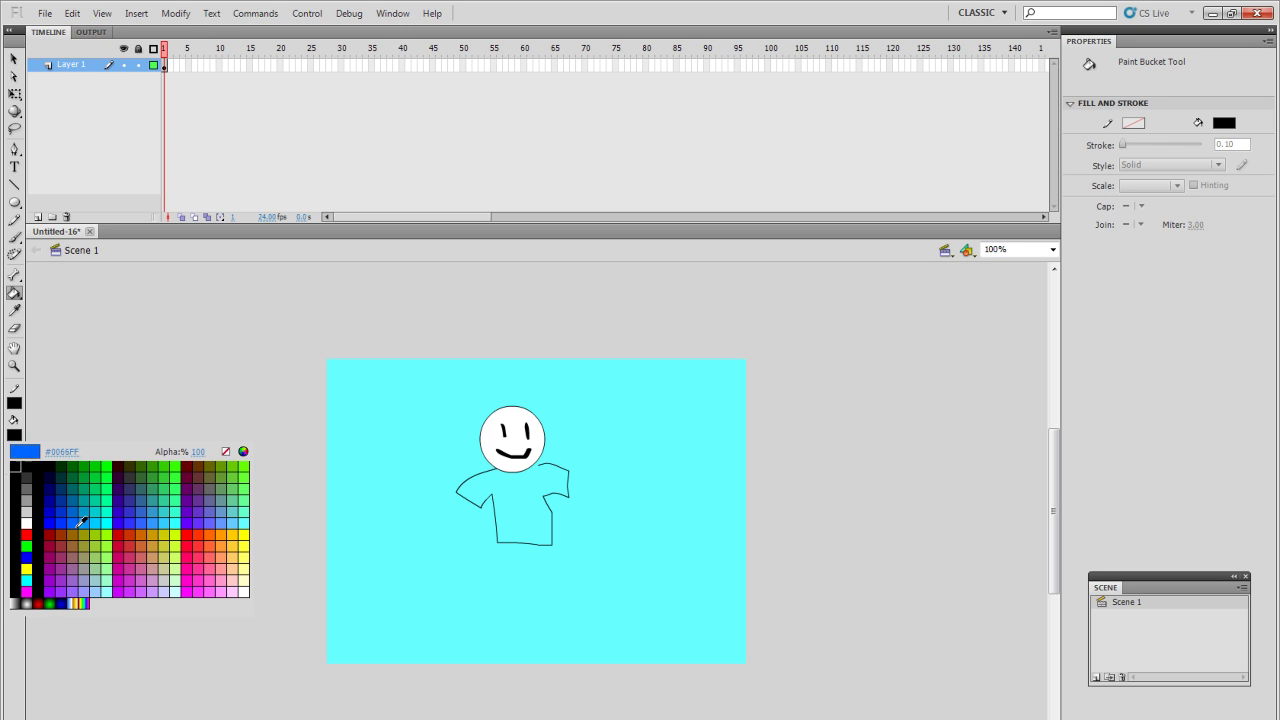
click(178, 528)
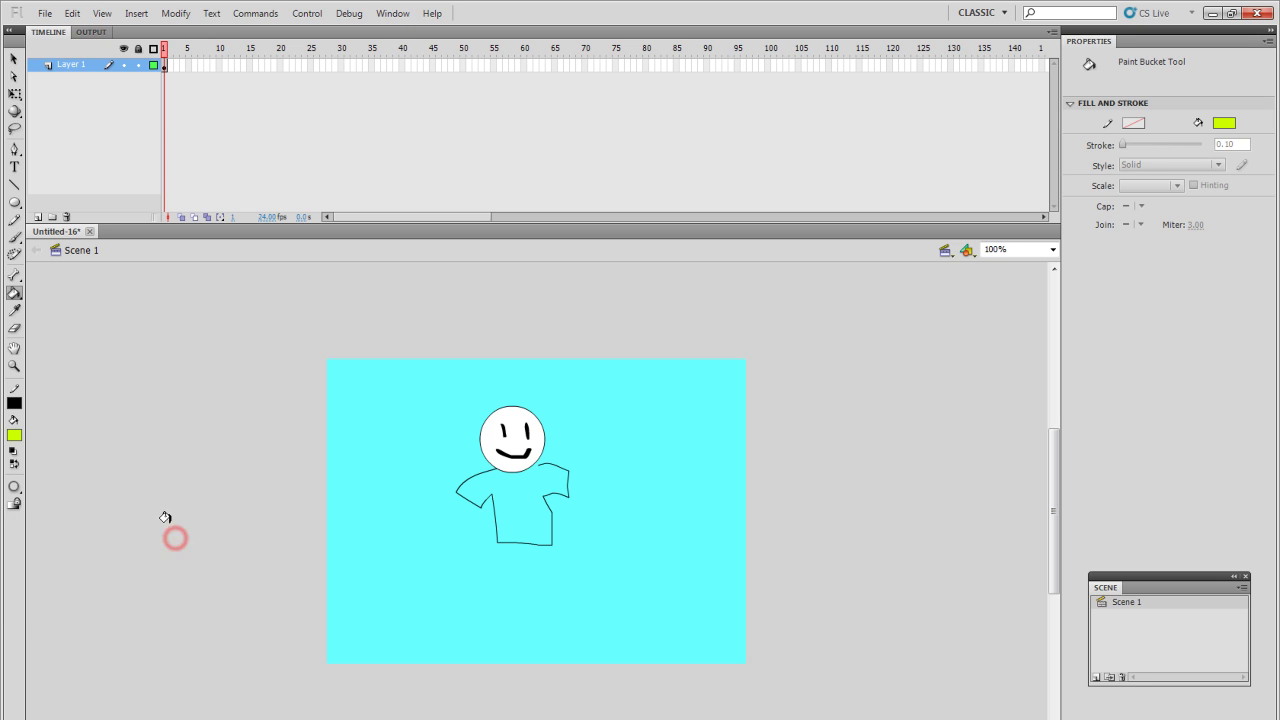
Try to fill the shirt outline using the Paint Bucket with Don't Close Gaps
click(516, 505)
click(14, 292)
click(512, 503)
click(14, 488)
click(524, 494)
Fill the shirt using the Paint Bucket's Close Medium Gaps option, and undo the fill
click(14, 487)
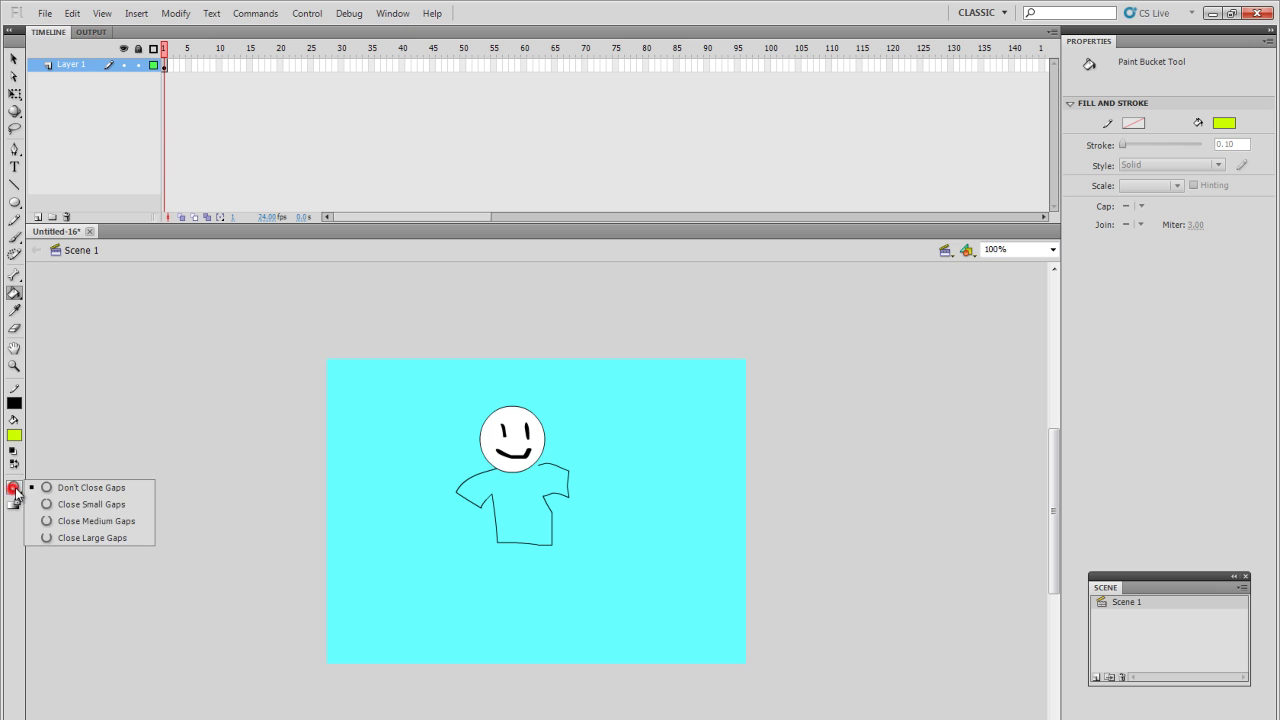
click(76, 521)
click(517, 498)
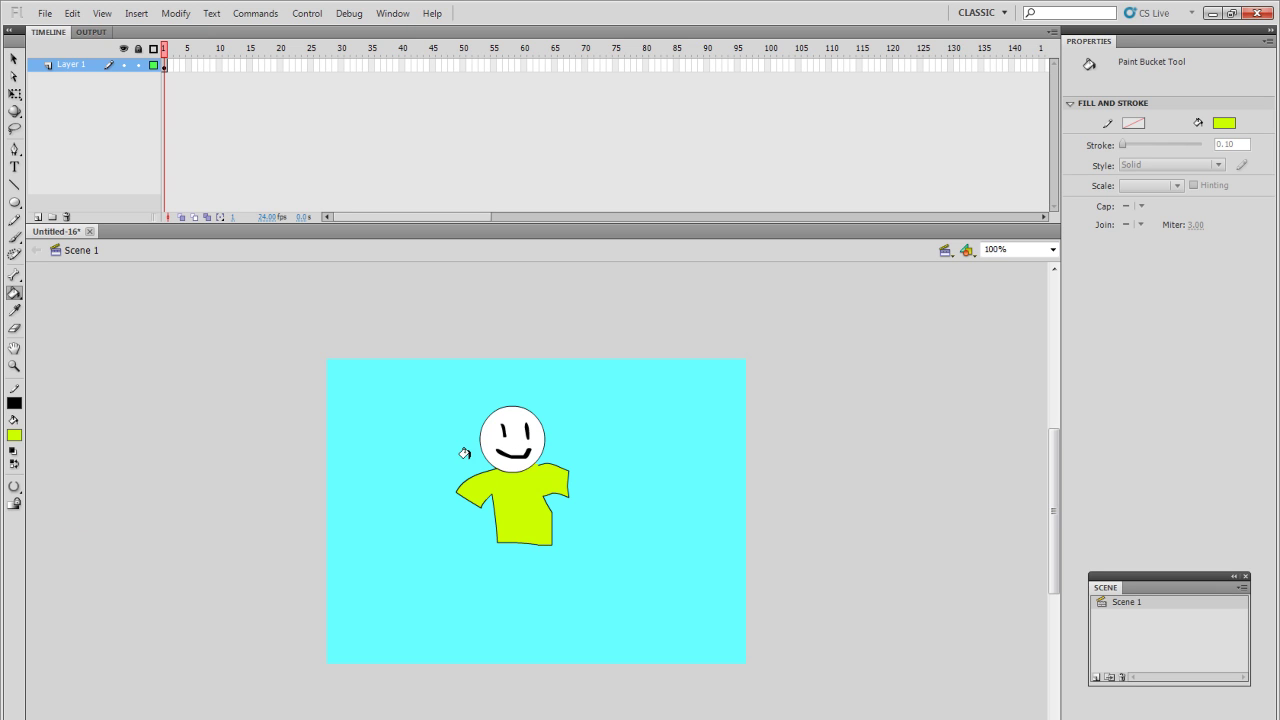
key(ctrl+z)
Pencil a short line to narrow the gap at the shirt's neck, and test the Paint Bucket fill before undoing it
click(15, 218)
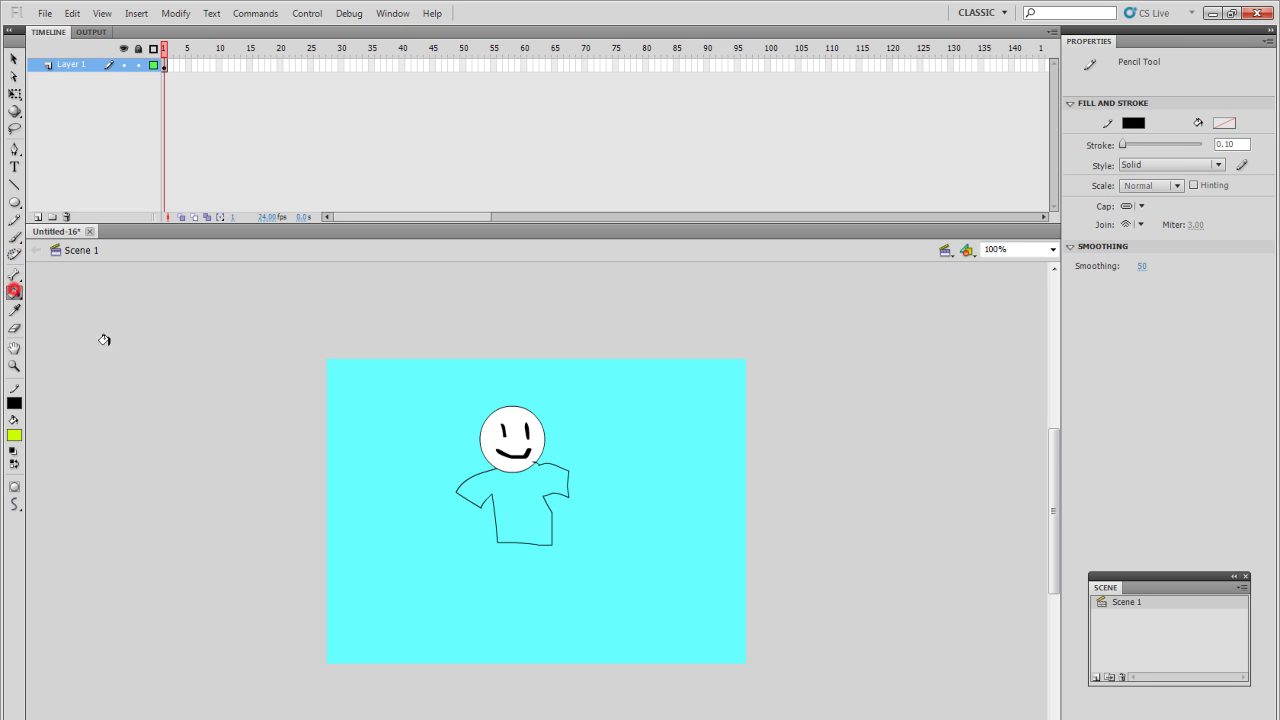
click(14, 293)
click(528, 497)
key(ctrl+z)
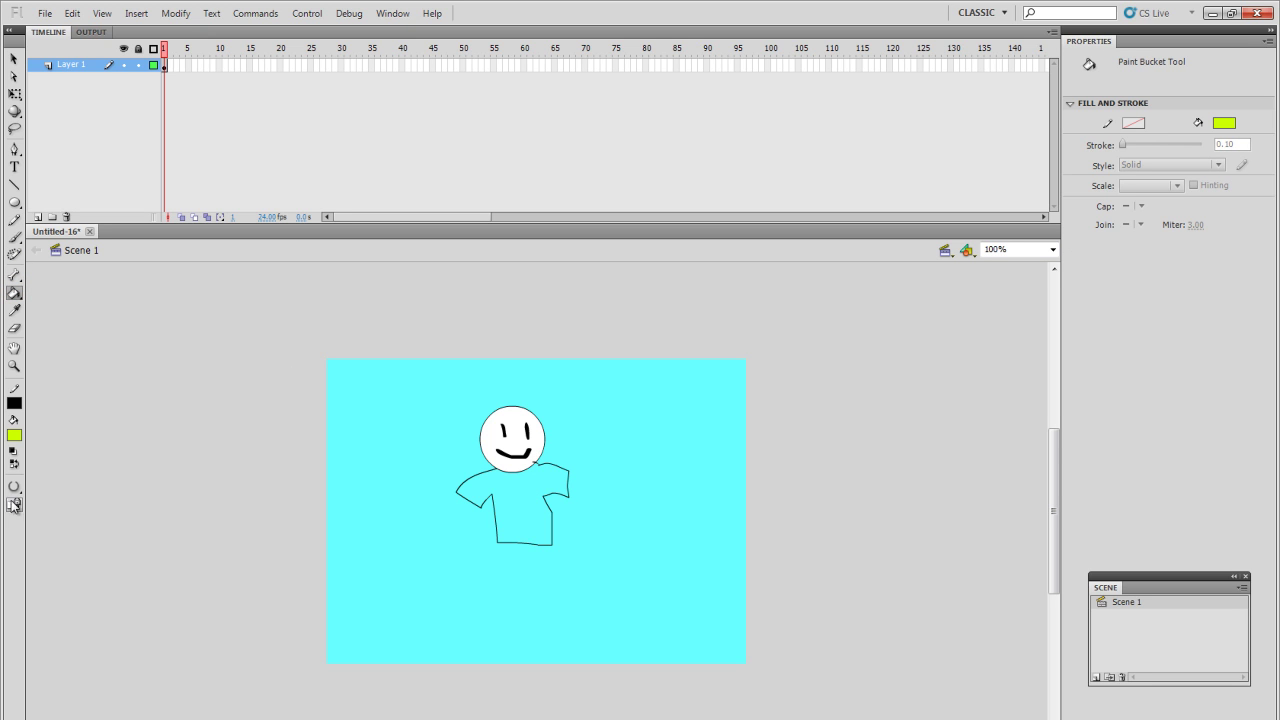
Switch the Paint Bucket to Don't Close Gaps and try to fill the shirt with the narrowed neck gap
click(14, 487)
click(75, 488)
click(521, 515)
click(523, 499)
Fill the shirt with yellow-green using the Paint Bucket's Close Small Gaps option
click(14, 487)
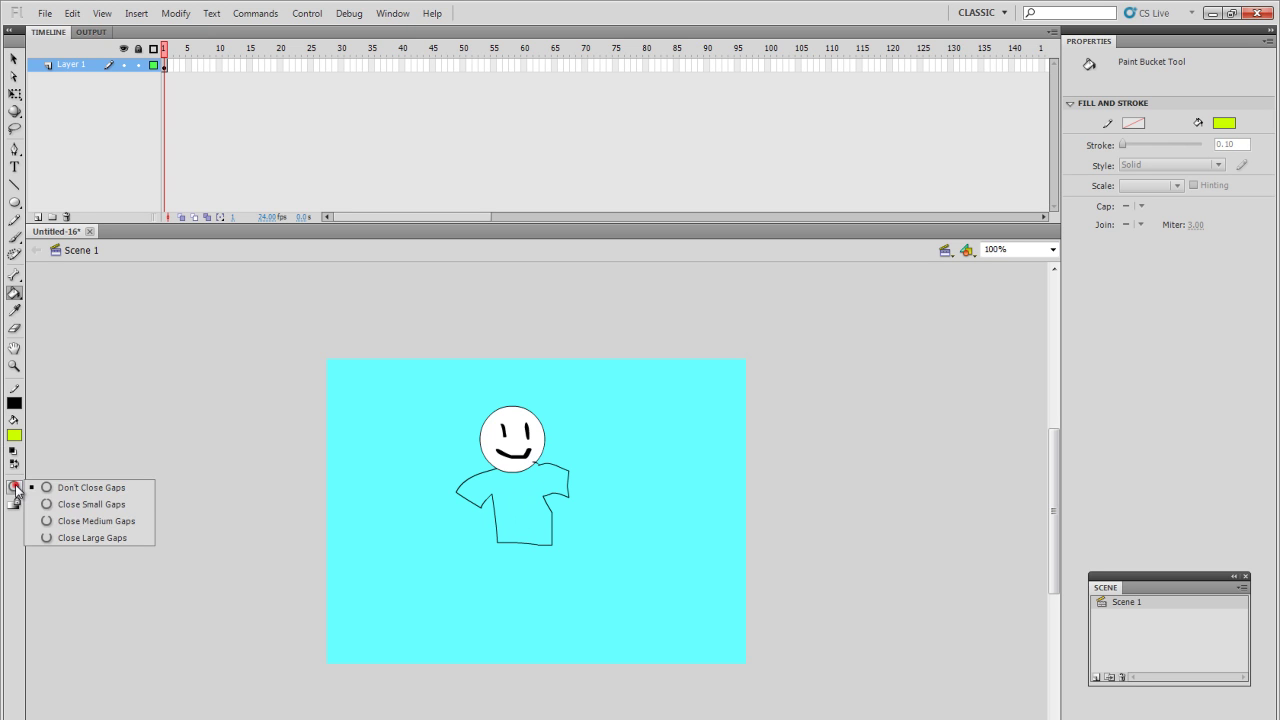
click(92, 504)
click(507, 496)
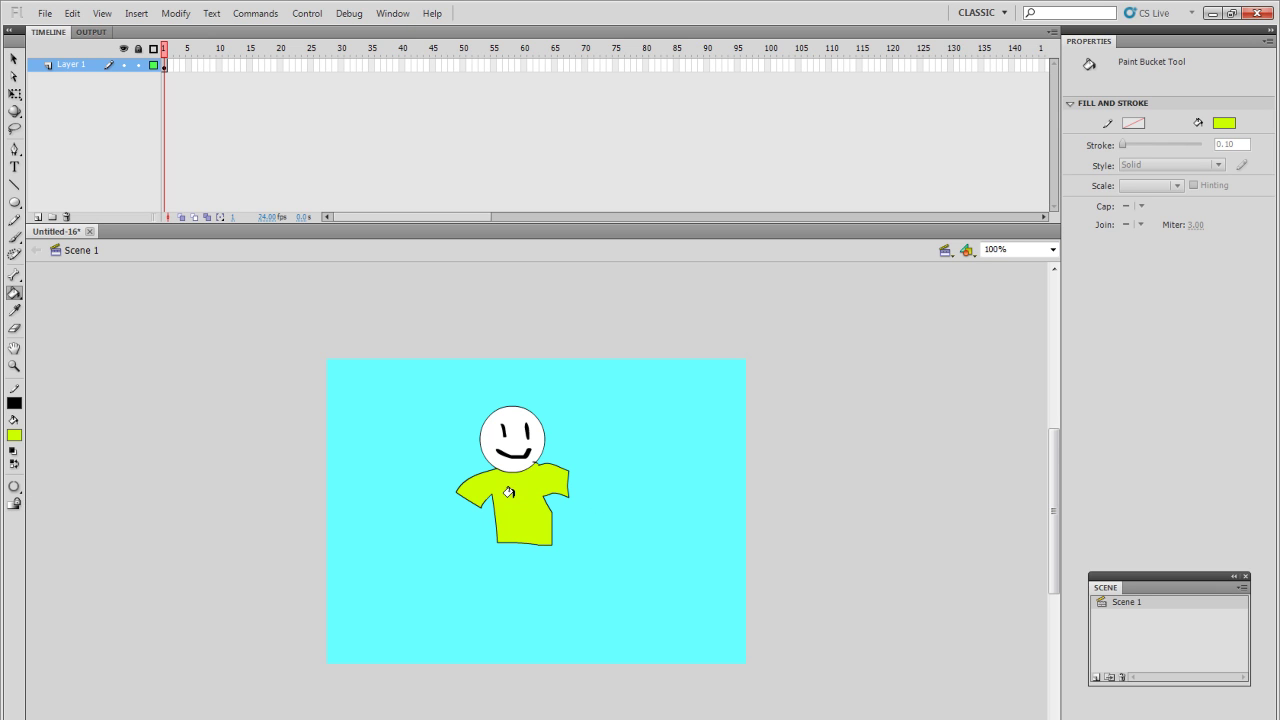
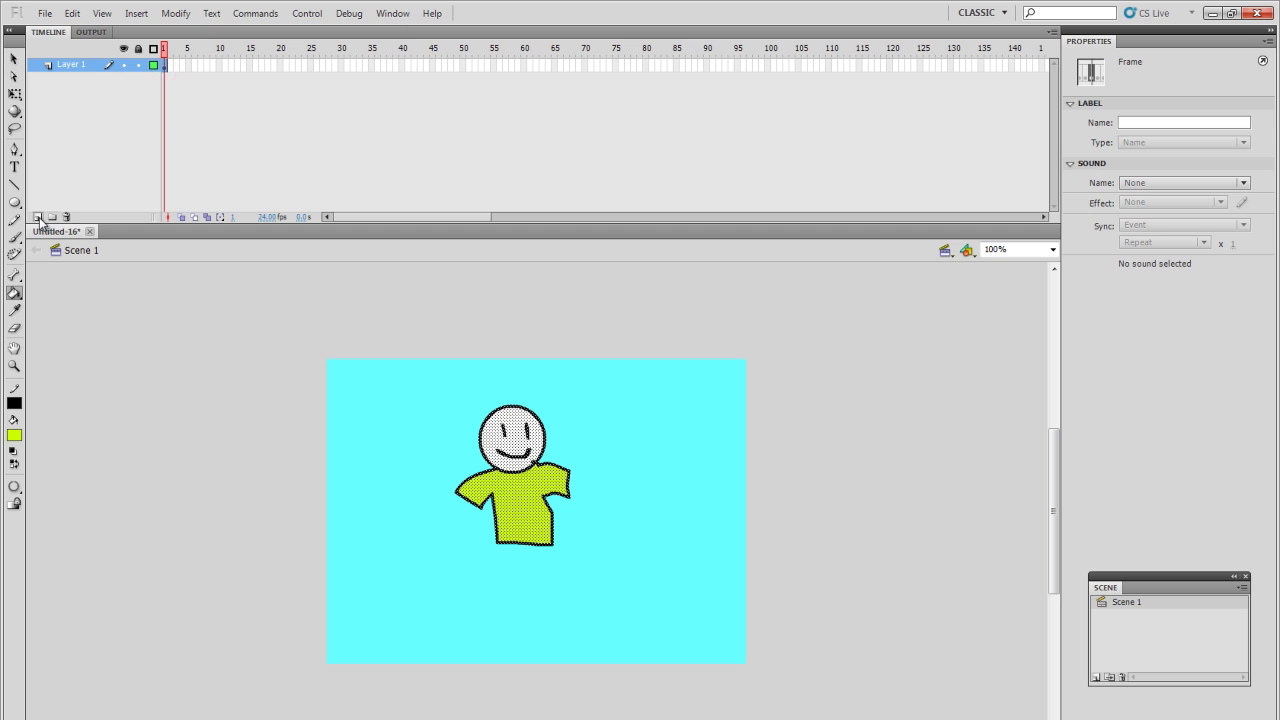
Add a new layer above Layer 1
click(37, 217)
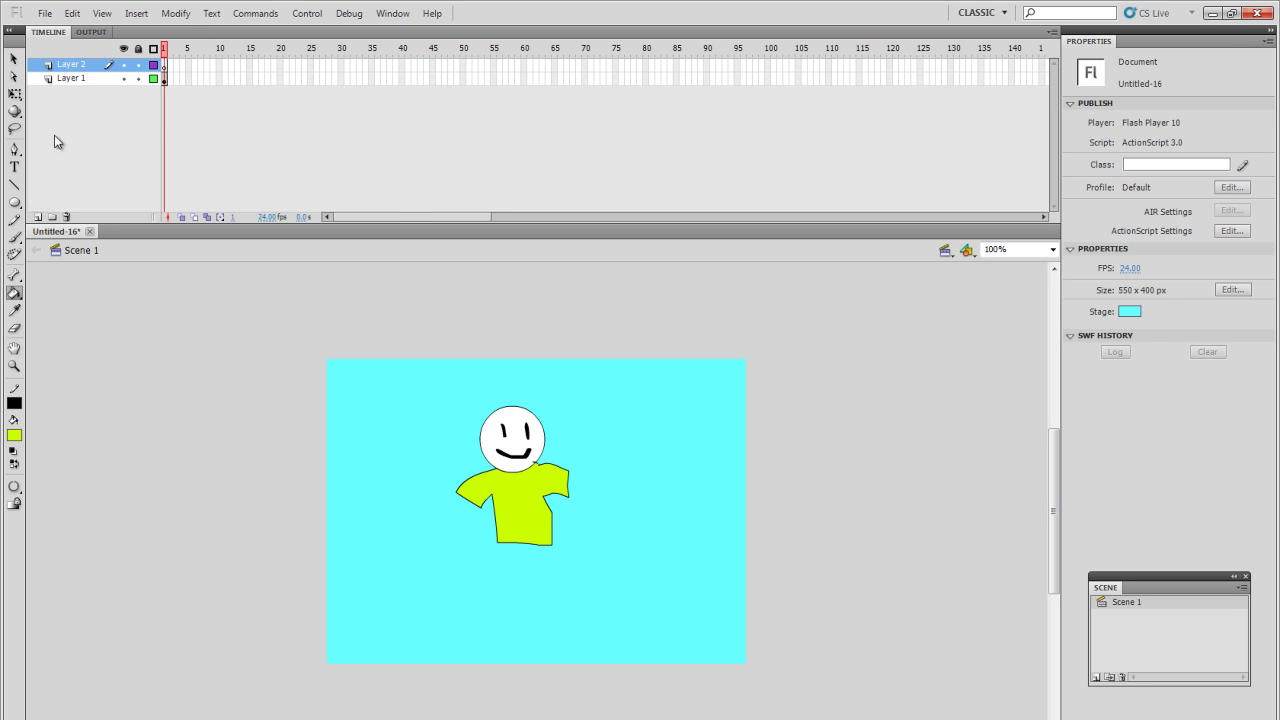
Brush a dark red (#990000) curved umbrella handle across the character on Layer 2
click(15, 240)
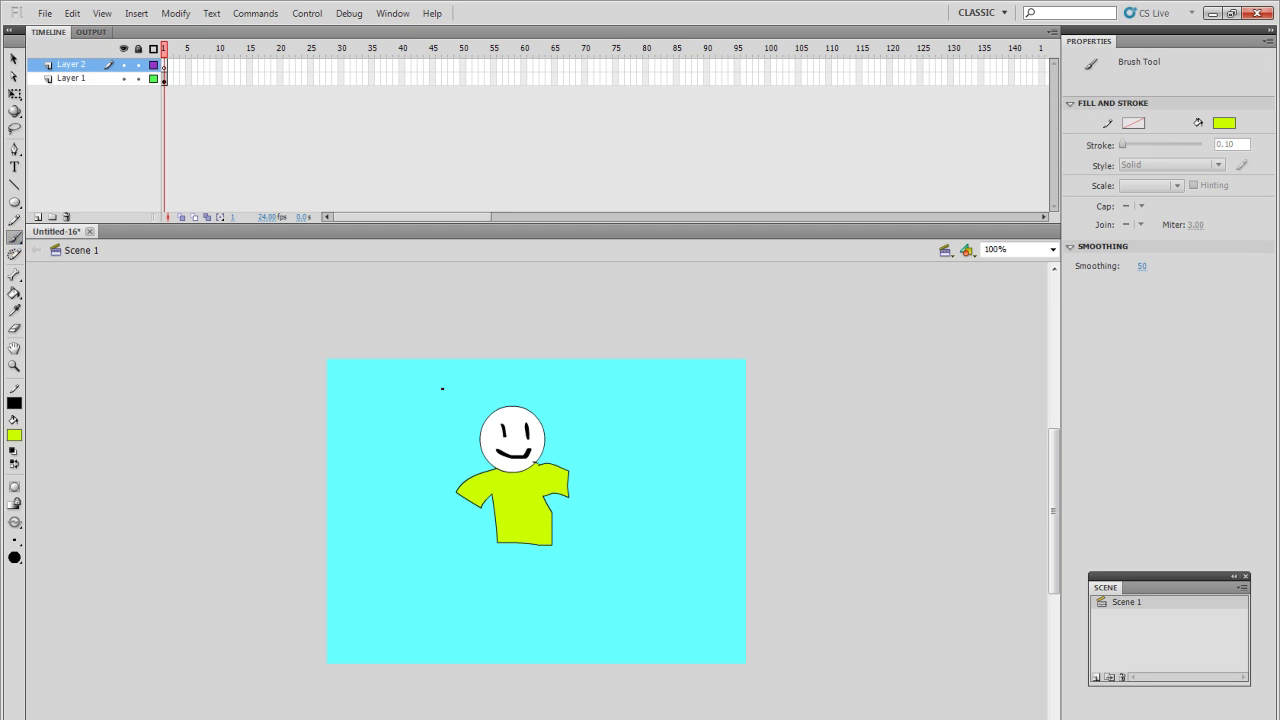
click(14, 435)
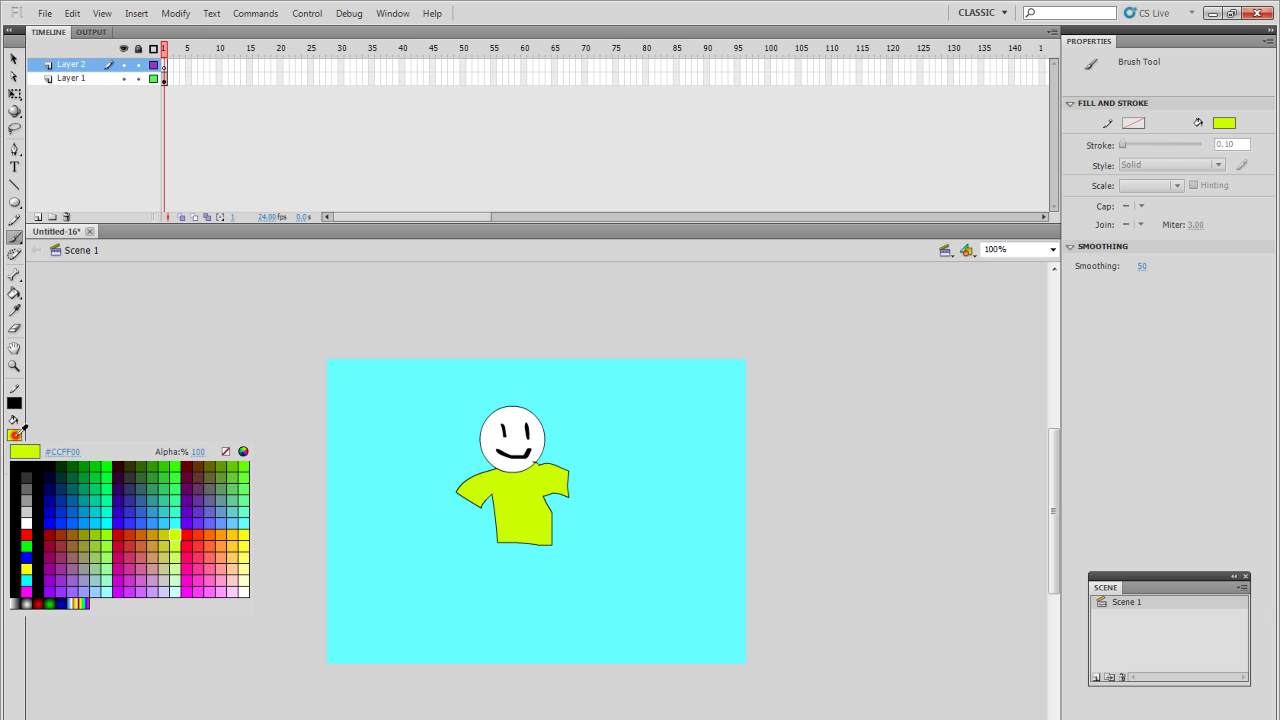
click(50, 534)
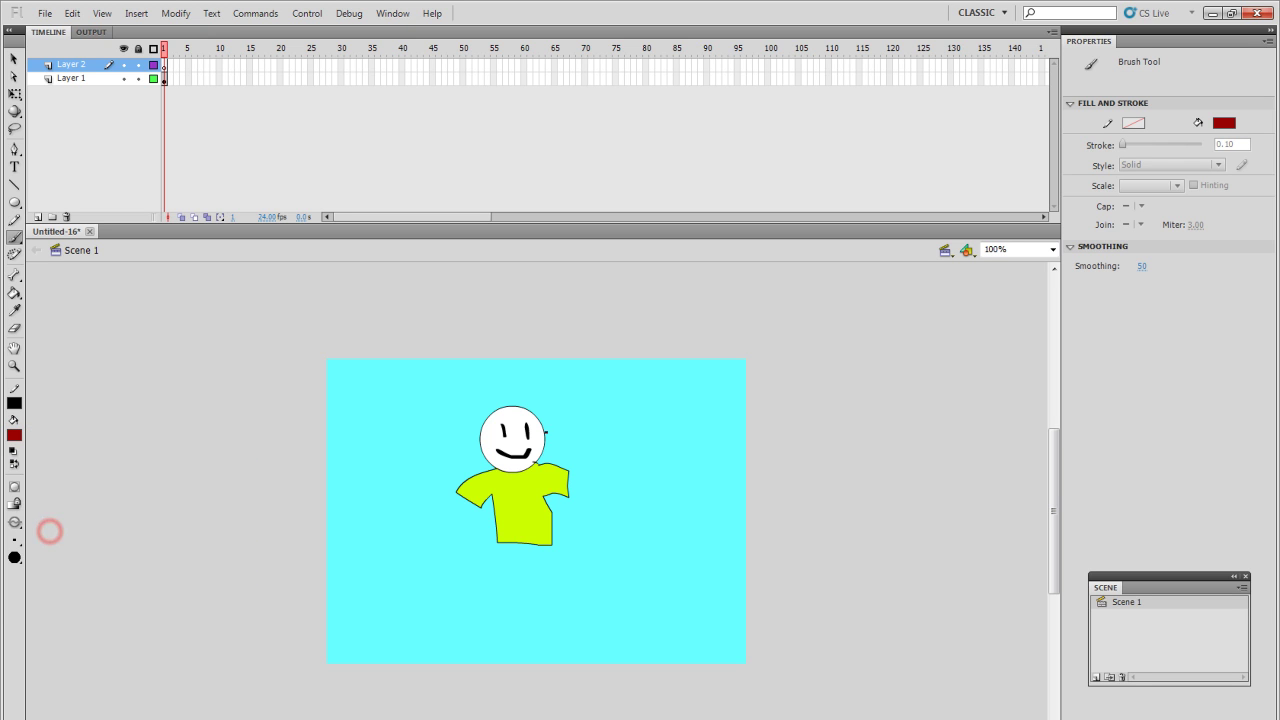
mouse_move(475, 490)
mouse_down()
mouse_move(447, 435)
mouse_move(525, 560)
mouse_up()
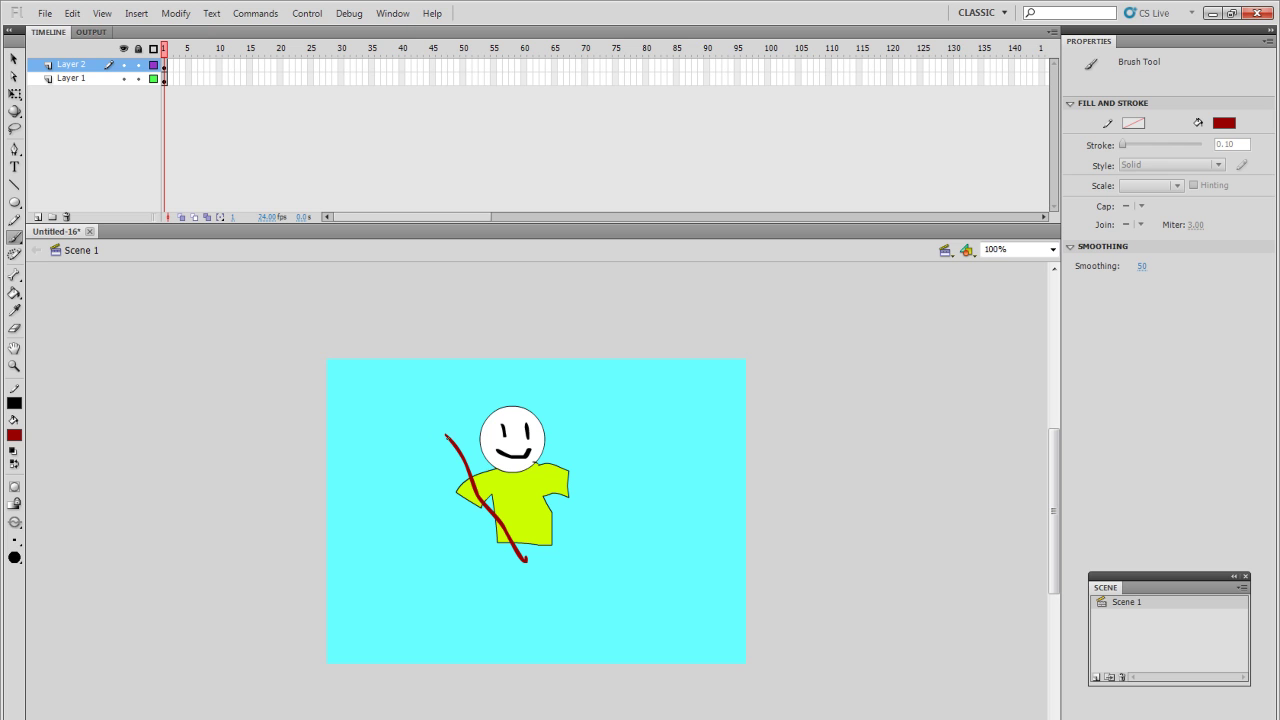
Brush a dark navy umbrella canopy outline with scalloped edges and ribs above the handle
click(14, 435)
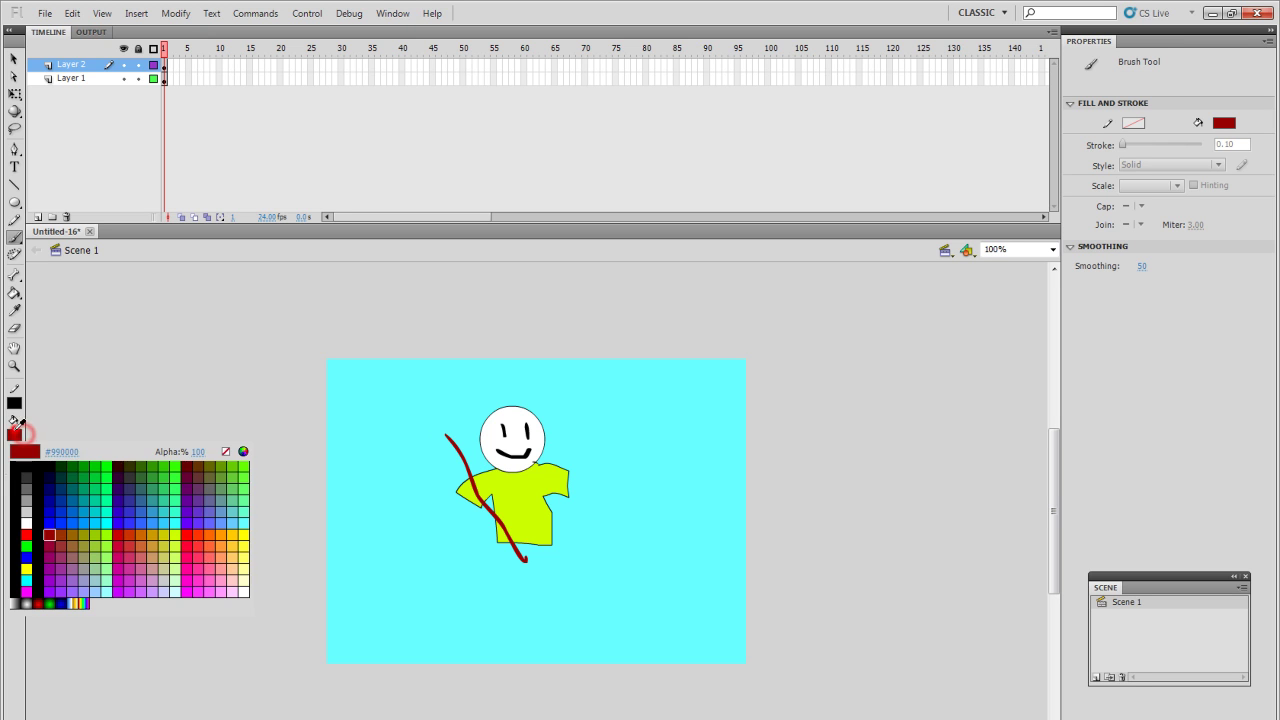
click(49, 477)
mouse_move(377, 478)
mouse_down()
mouse_move(361, 391)
mouse_move(440, 381)
mouse_move(476, 403)
mouse_up()
drag(388, 470, 378, 478)
mouse_move(366, 396)
mouse_down()
mouse_move(380, 470)
mouse_move(454, 411)
mouse_up()
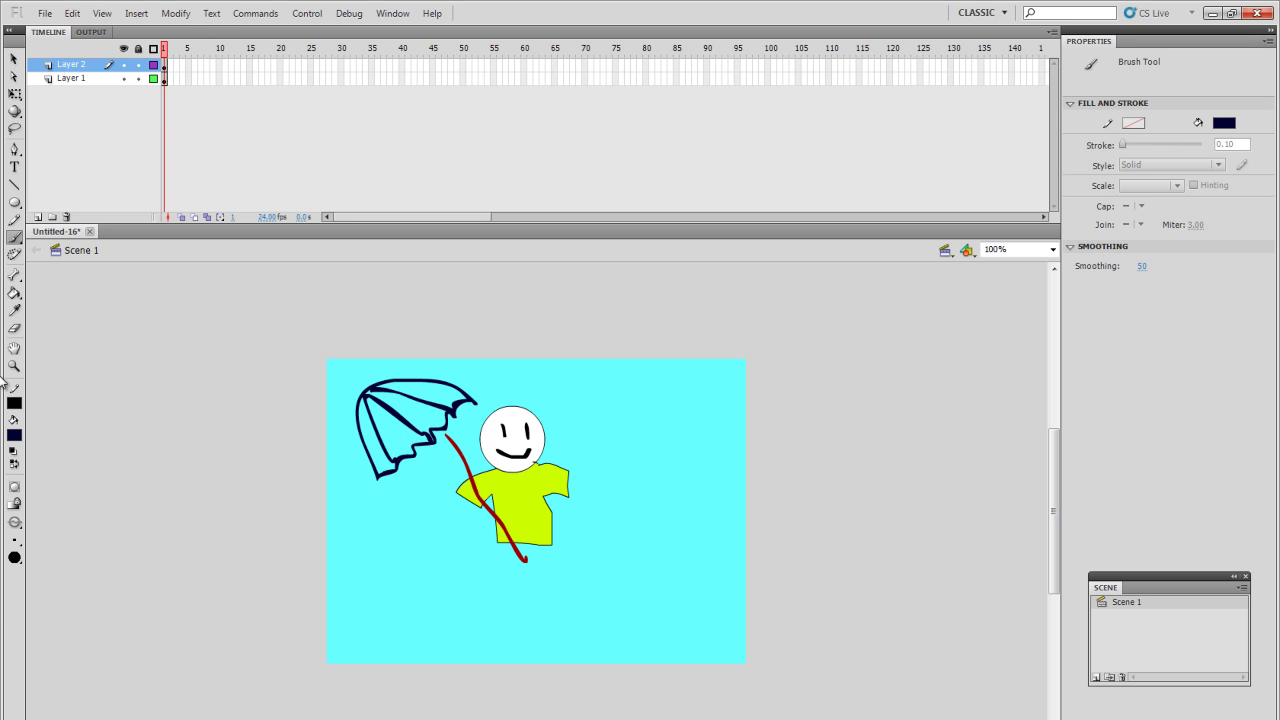
Fill two alternating umbrella canopy panels with dark red using the Paint Bucket
click(14, 292)
click(14, 435)
click(50, 533)
click(373, 440)
click(402, 407)
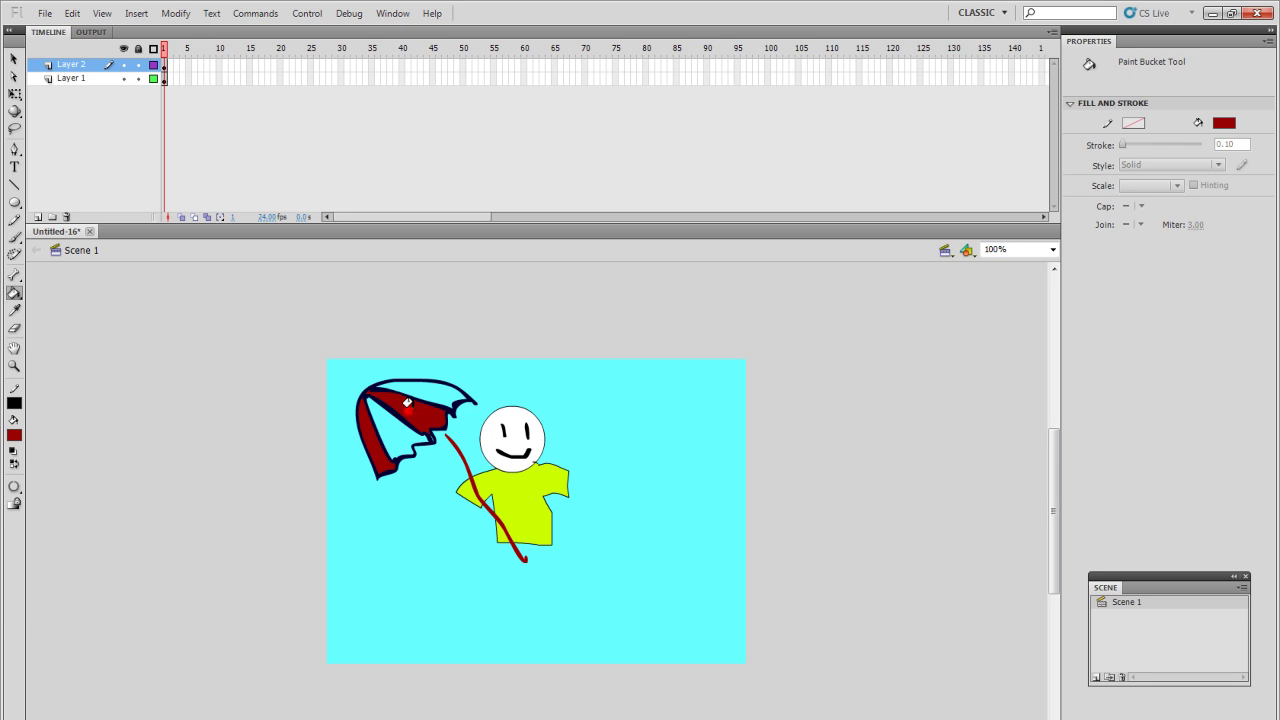
Fill the two remaining umbrella canopy panels with orange
click(14, 435)
click(138, 535)
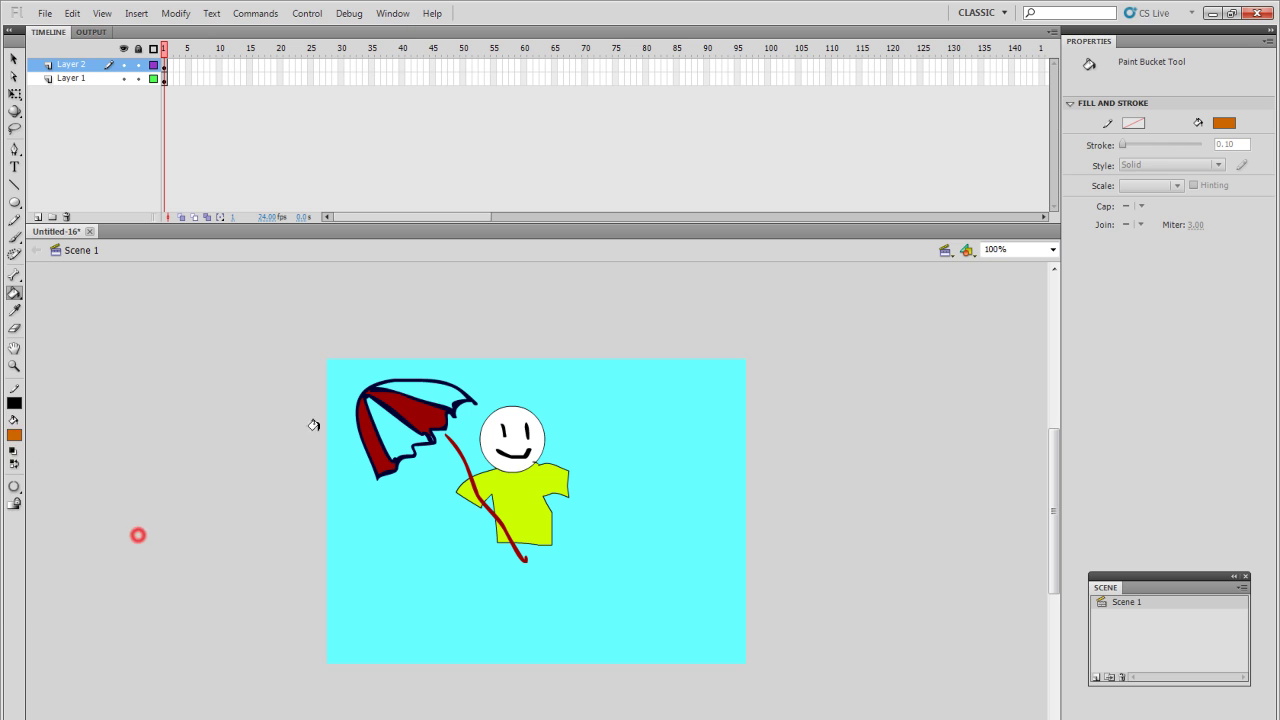
click(389, 432)
click(430, 392)
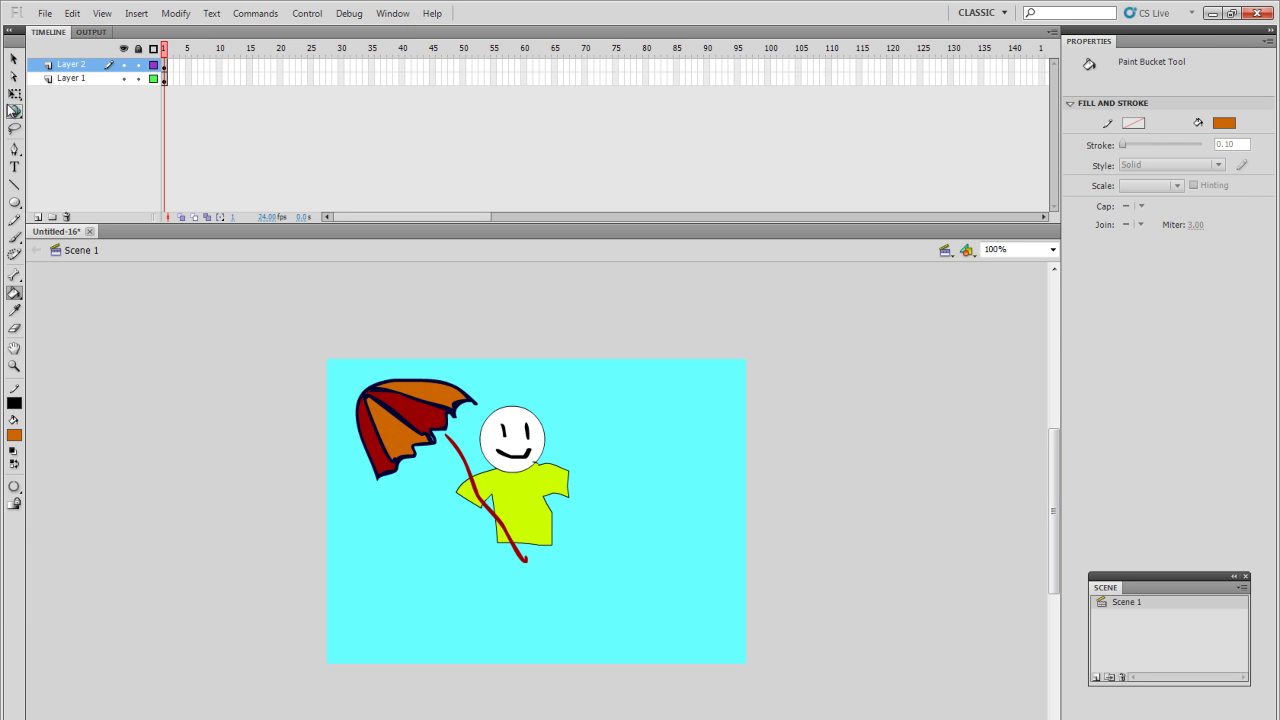
Select all of Layer 2's artwork through its first frame and move the umbrella to about X 54, Y 25
click(14, 59)
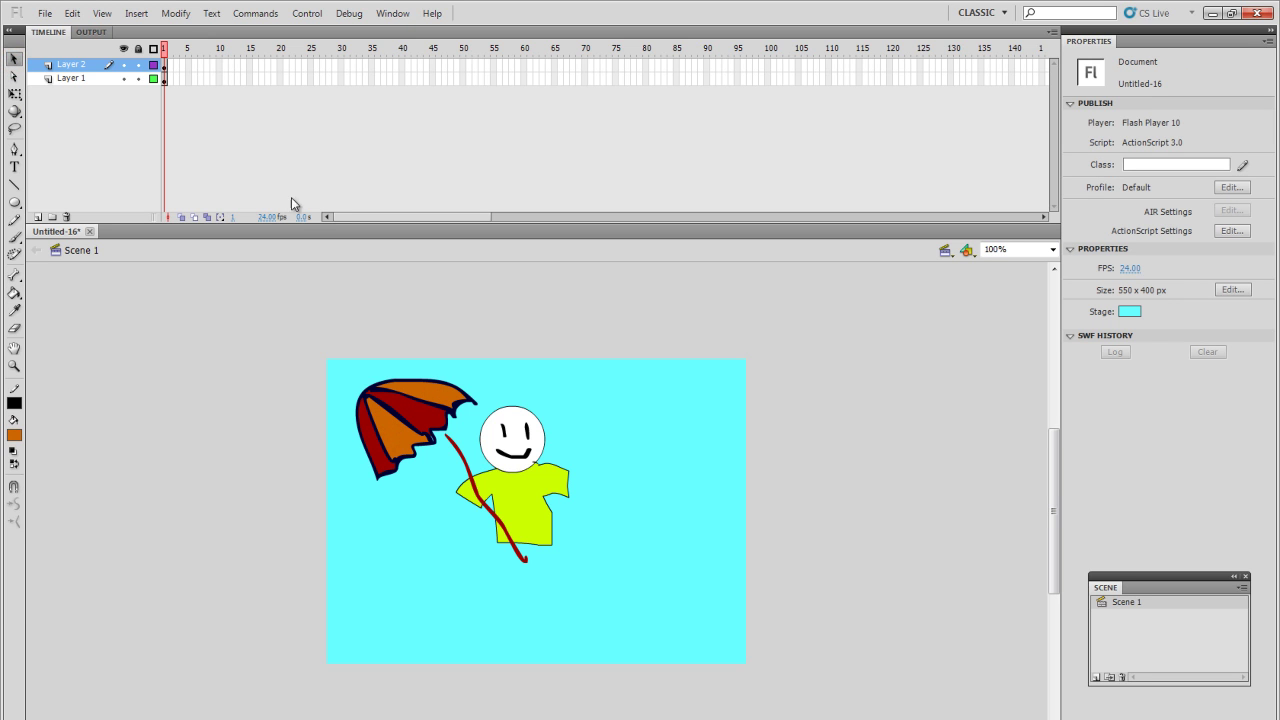
click(138, 64)
click(165, 65)
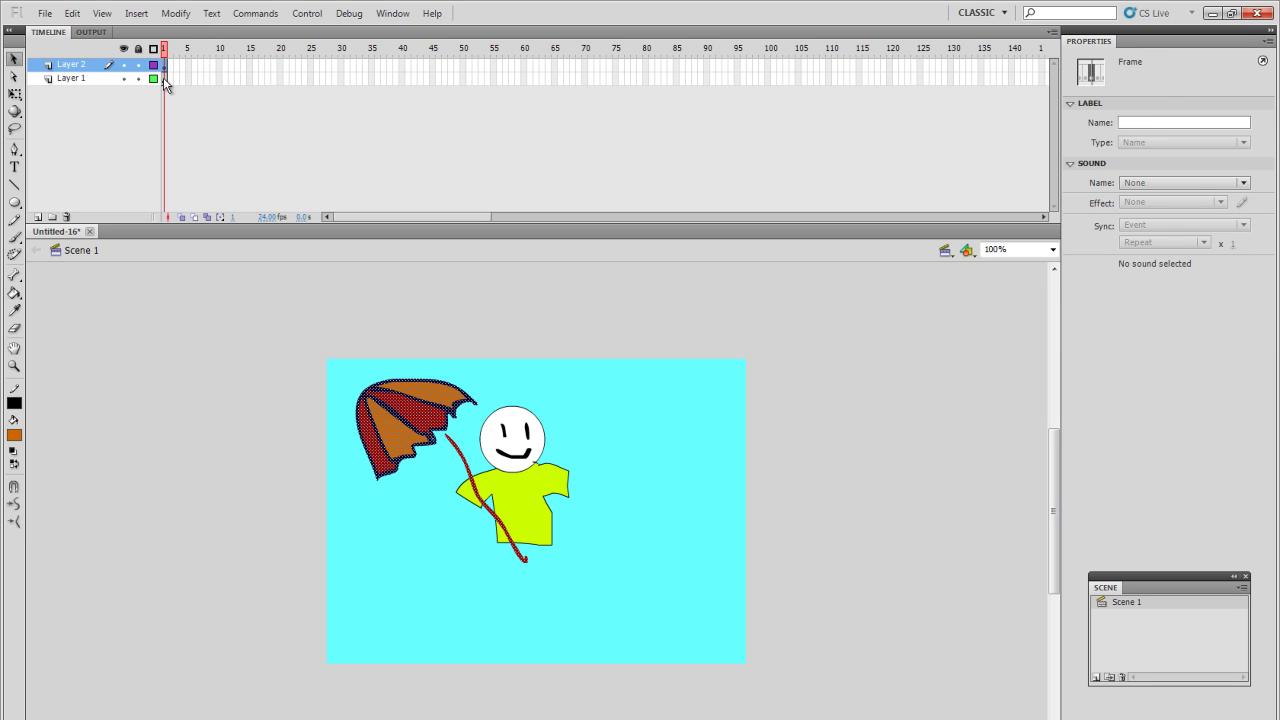
drag(409, 432, 421, 431)
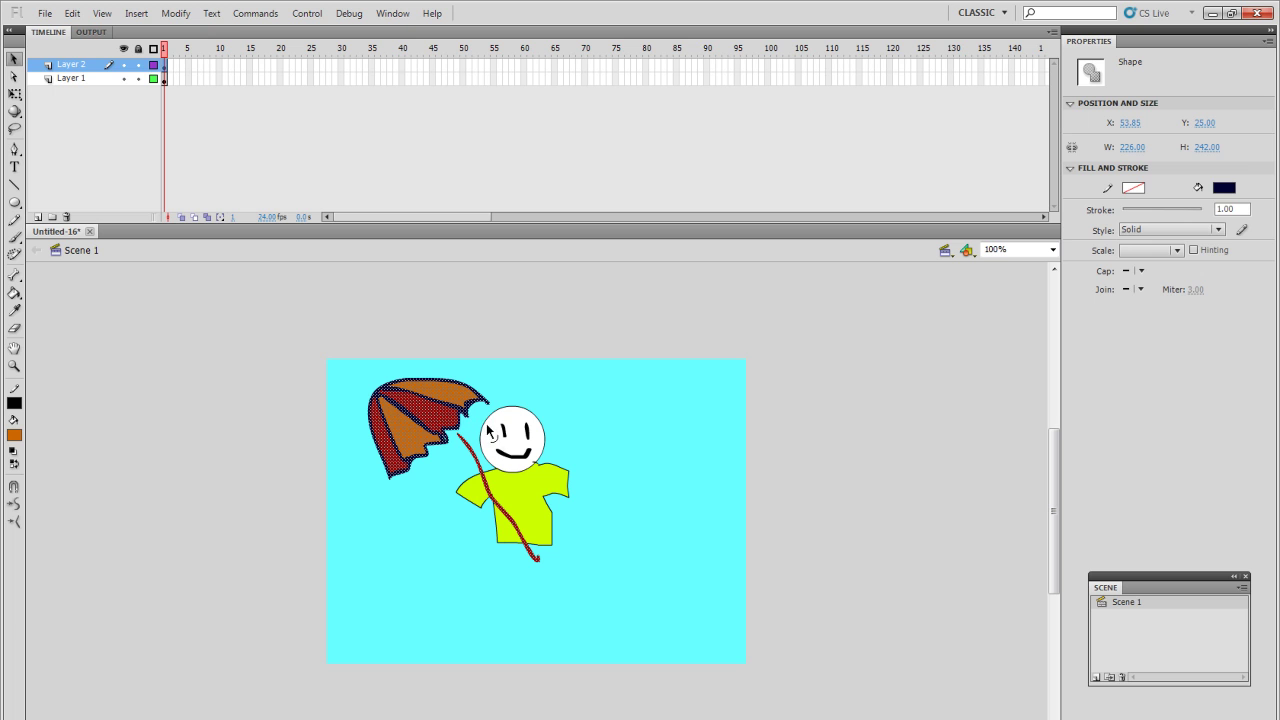
Try moving only the head's white fill on Layer 1, and undo the move
click(496, 438)
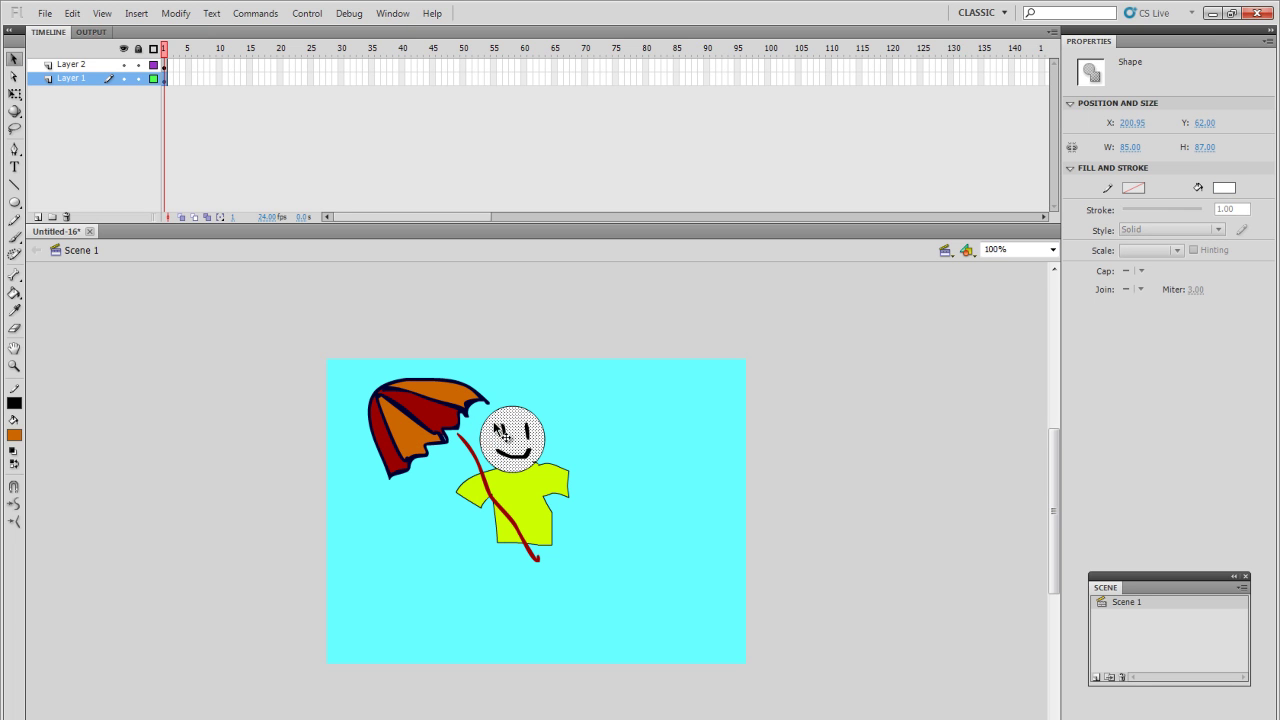
drag(496, 450, 509, 432)
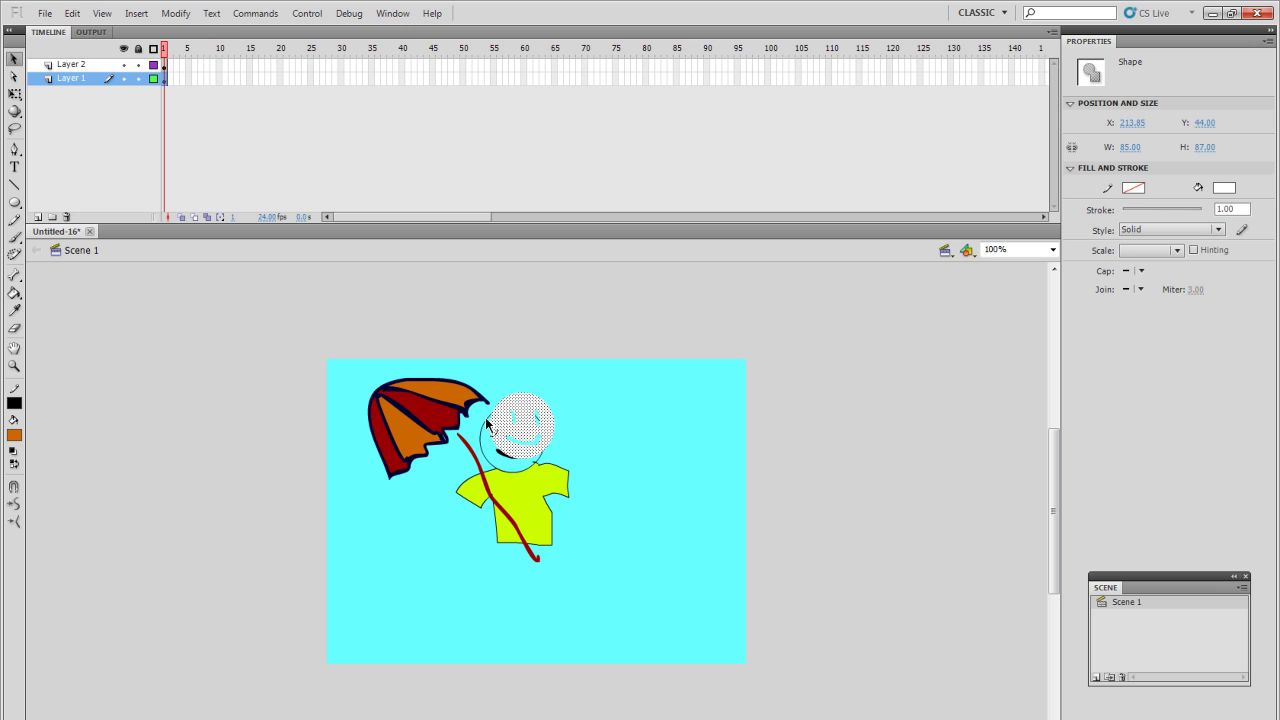
key(ctrl+z)
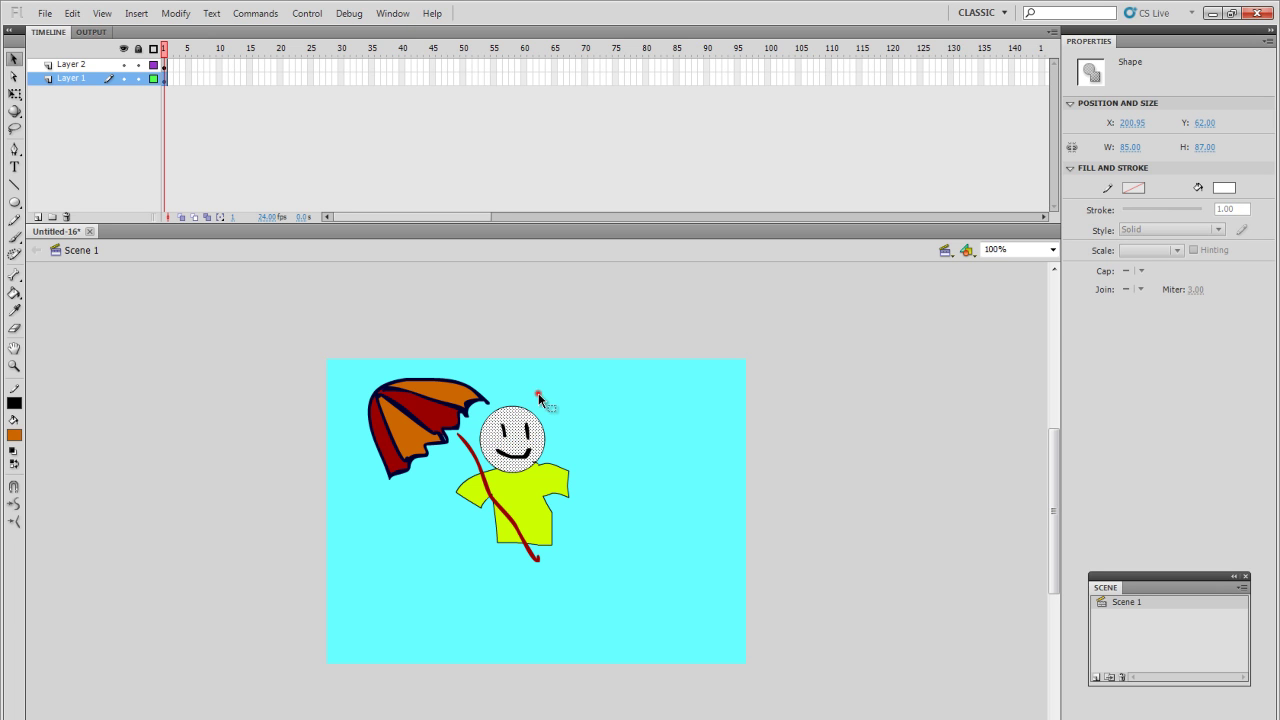
click(538, 394)
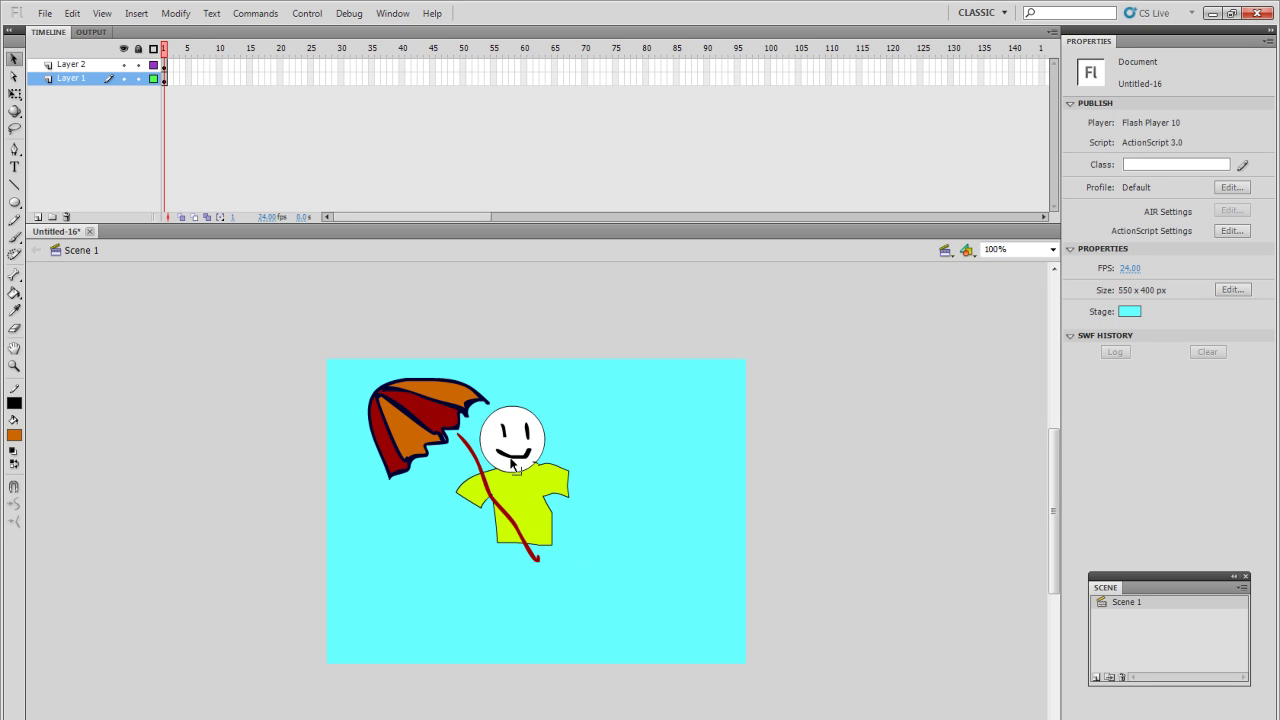
Select all of Layer 1's artwork through its first frame and move the character to about X 184, Y 74
drag(609, 365, 442, 613)
click(428, 591)
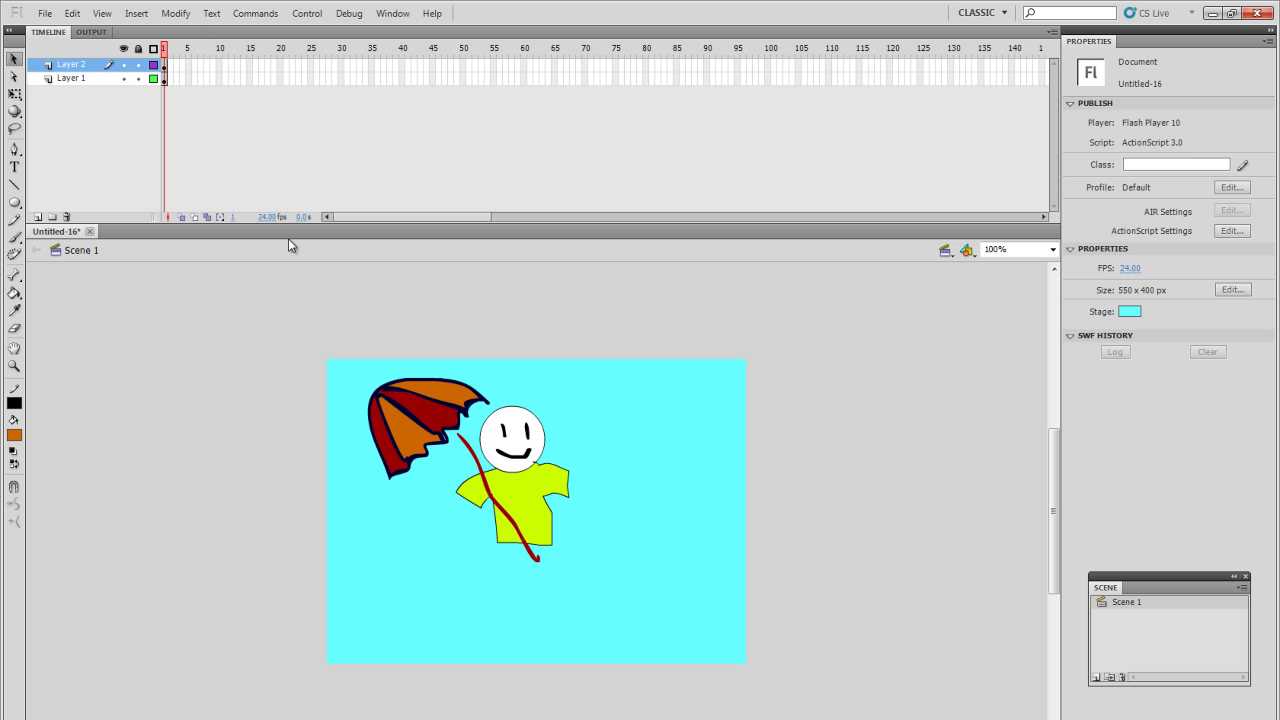
click(164, 79)
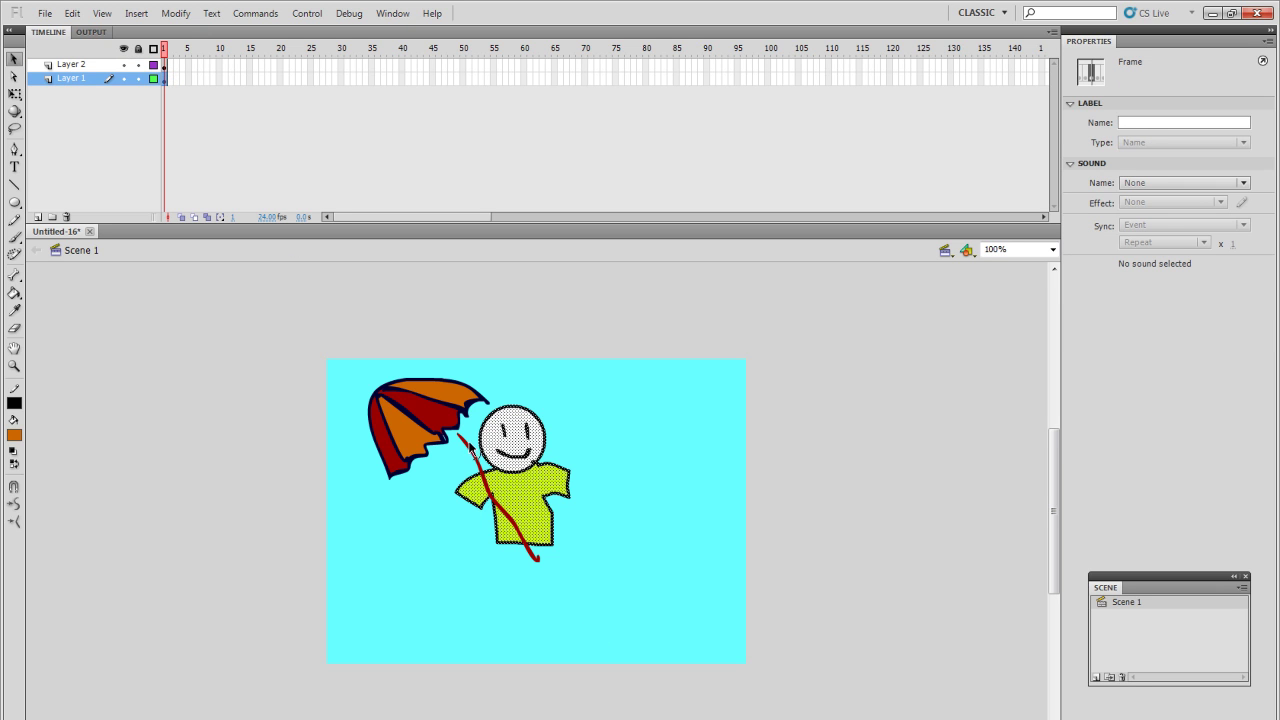
drag(506, 454, 517, 463)
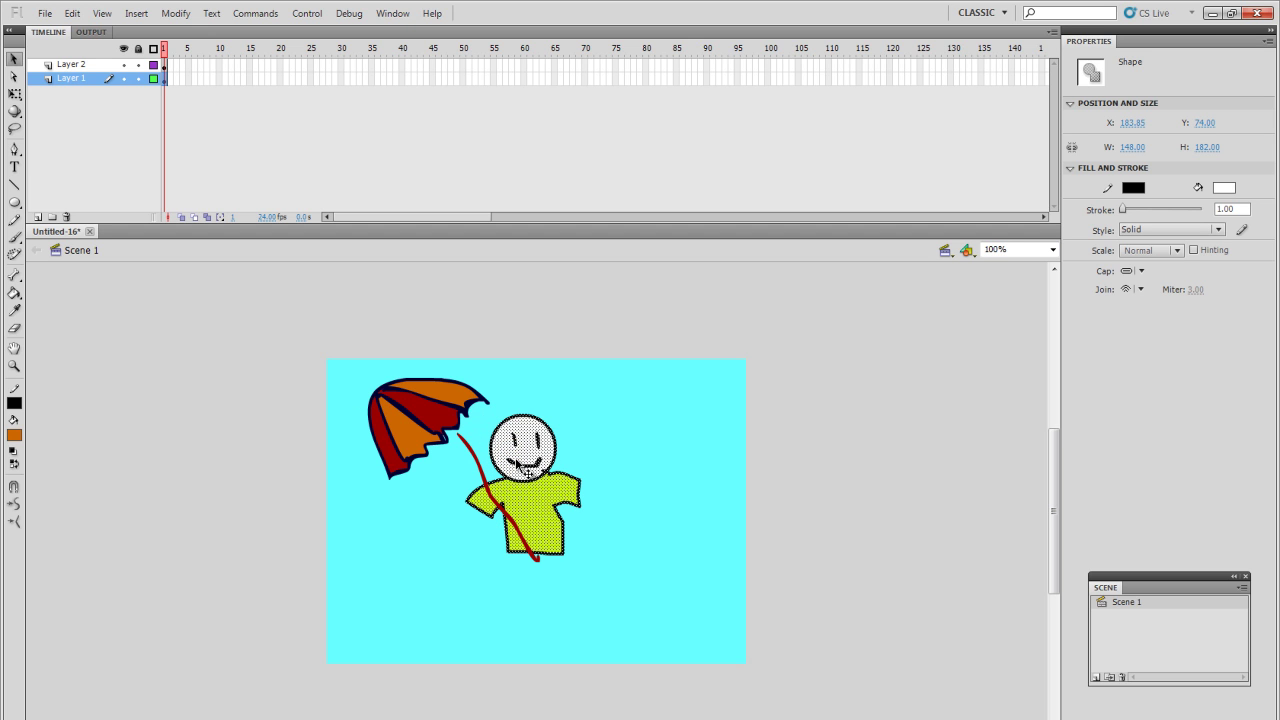
Convert Layer 1's whole character artwork into a Graphic symbol named Man
click(165, 80)
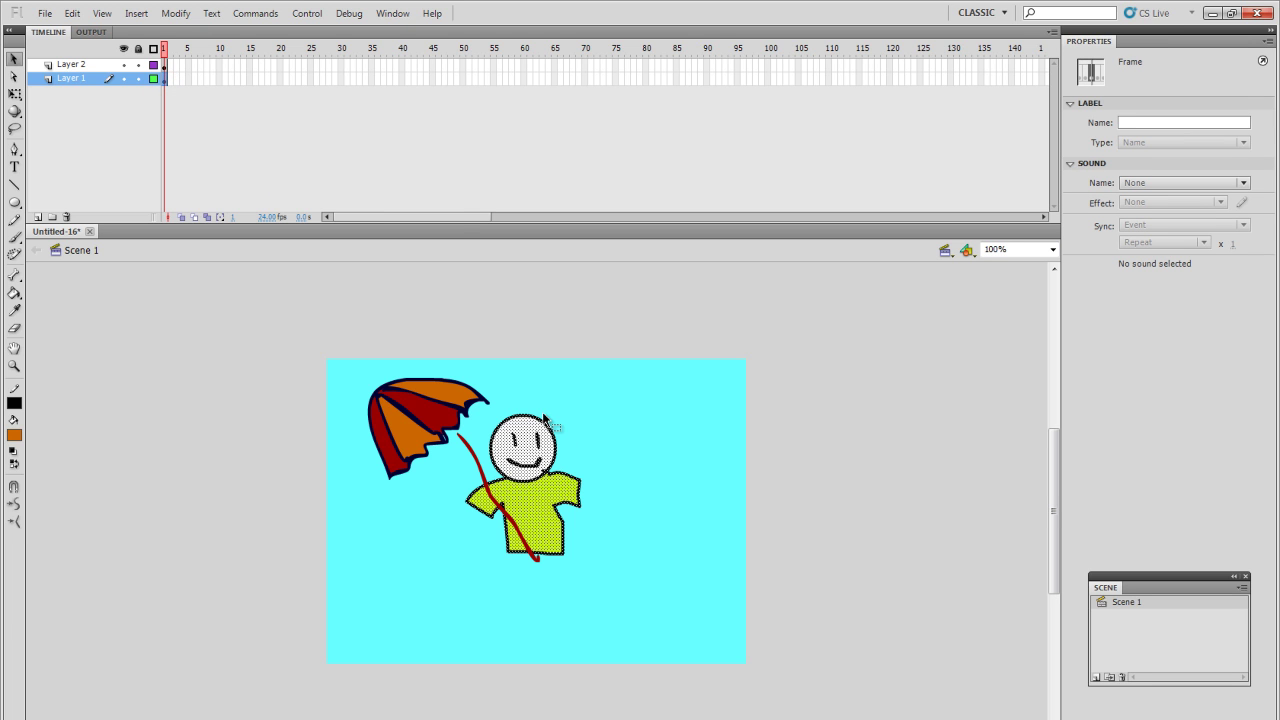
key(F8)
drag(583, 168, 403, 247)
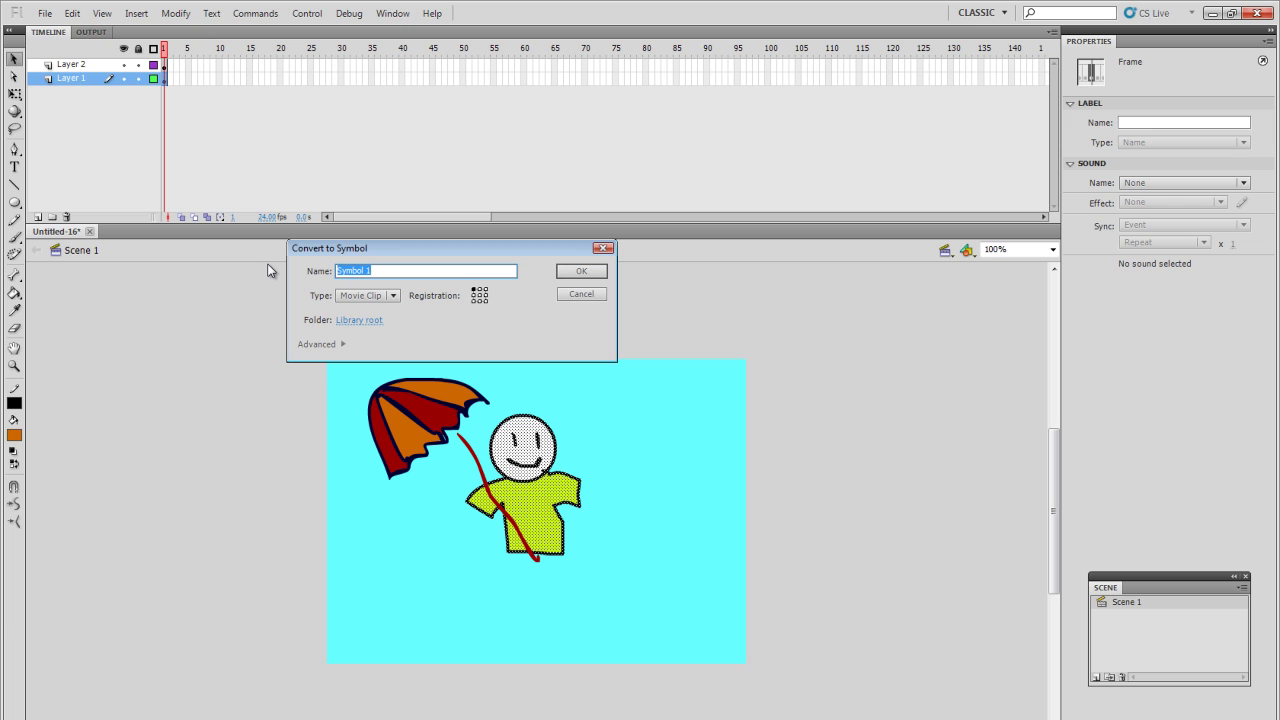
text(Man)
click(316, 297)
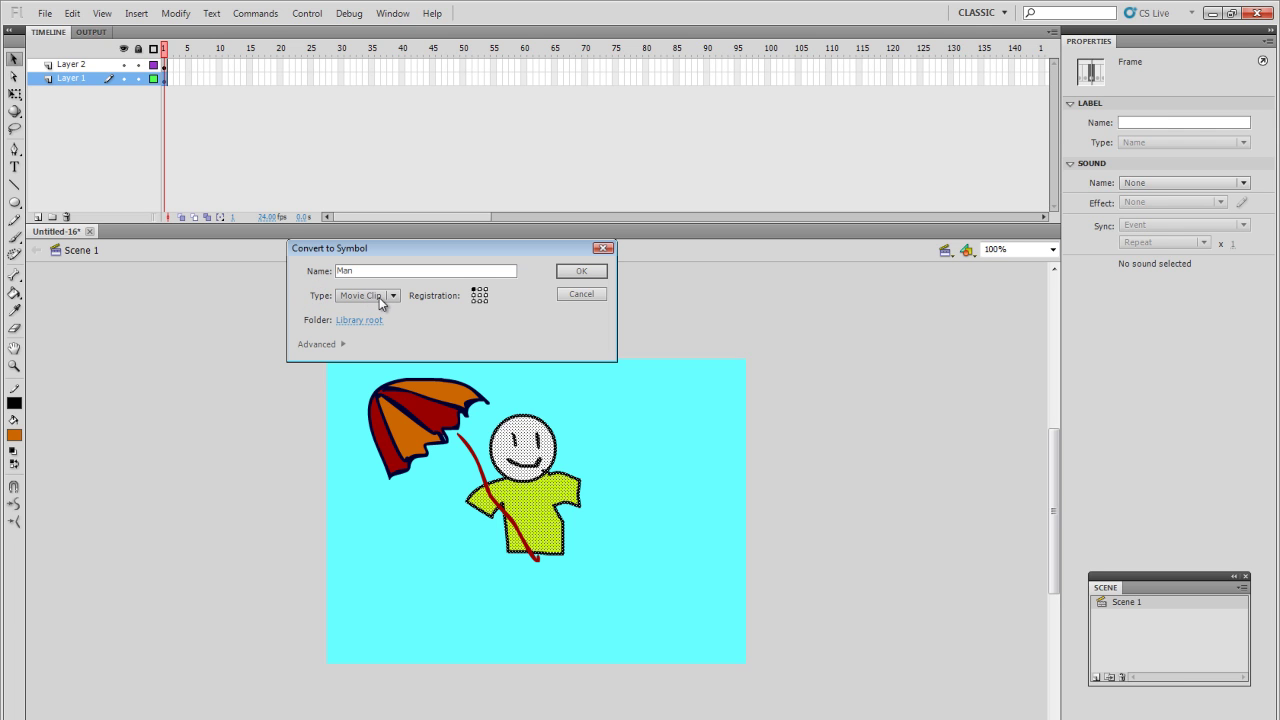
click(380, 297)
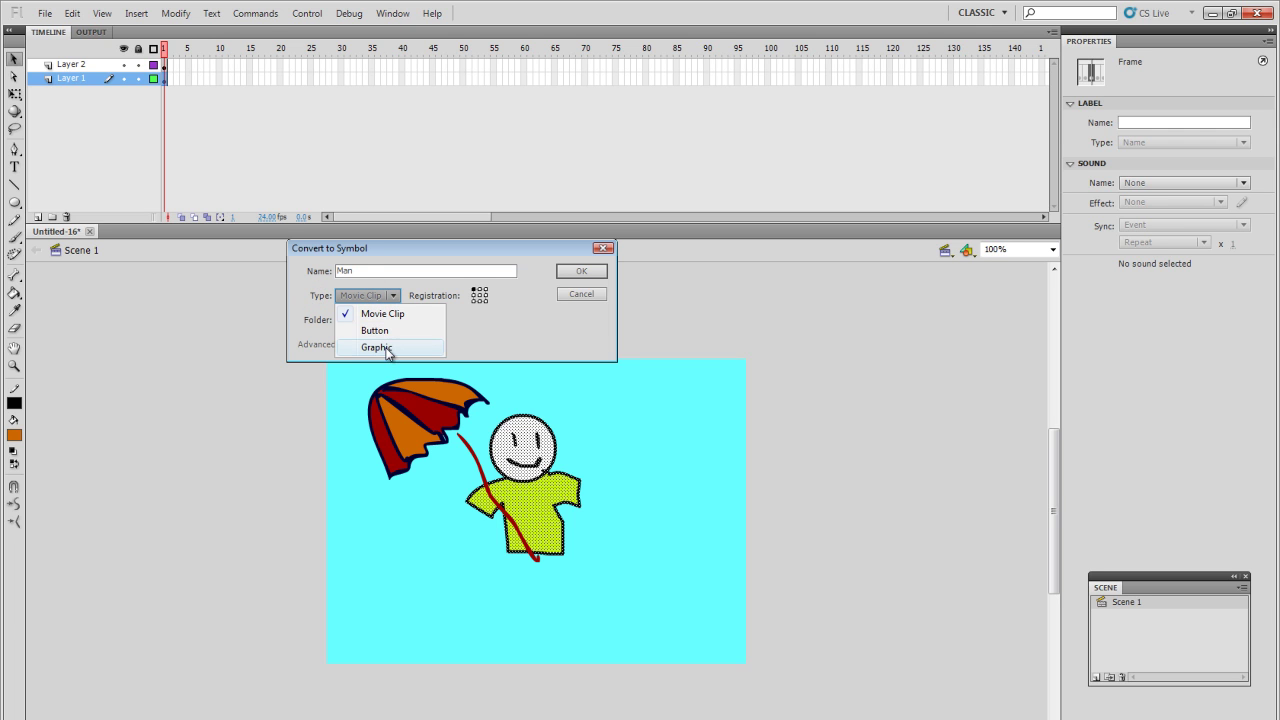
click(380, 347)
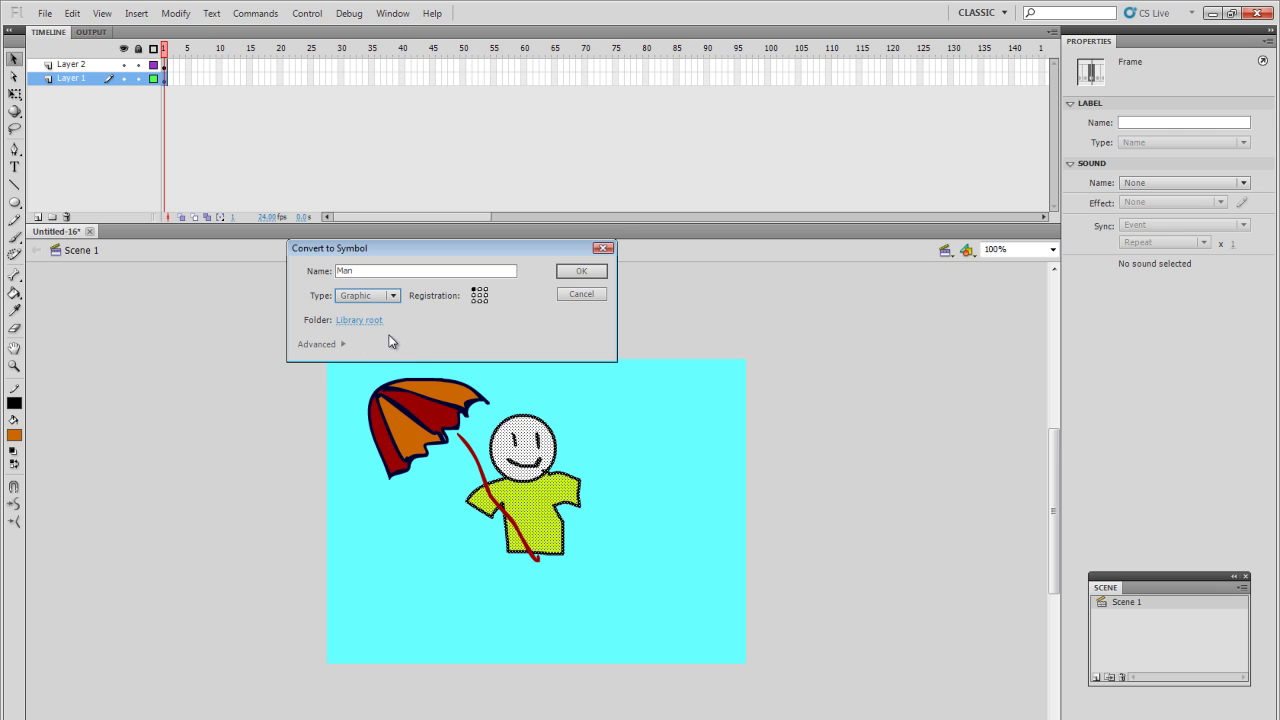
click(572, 274)
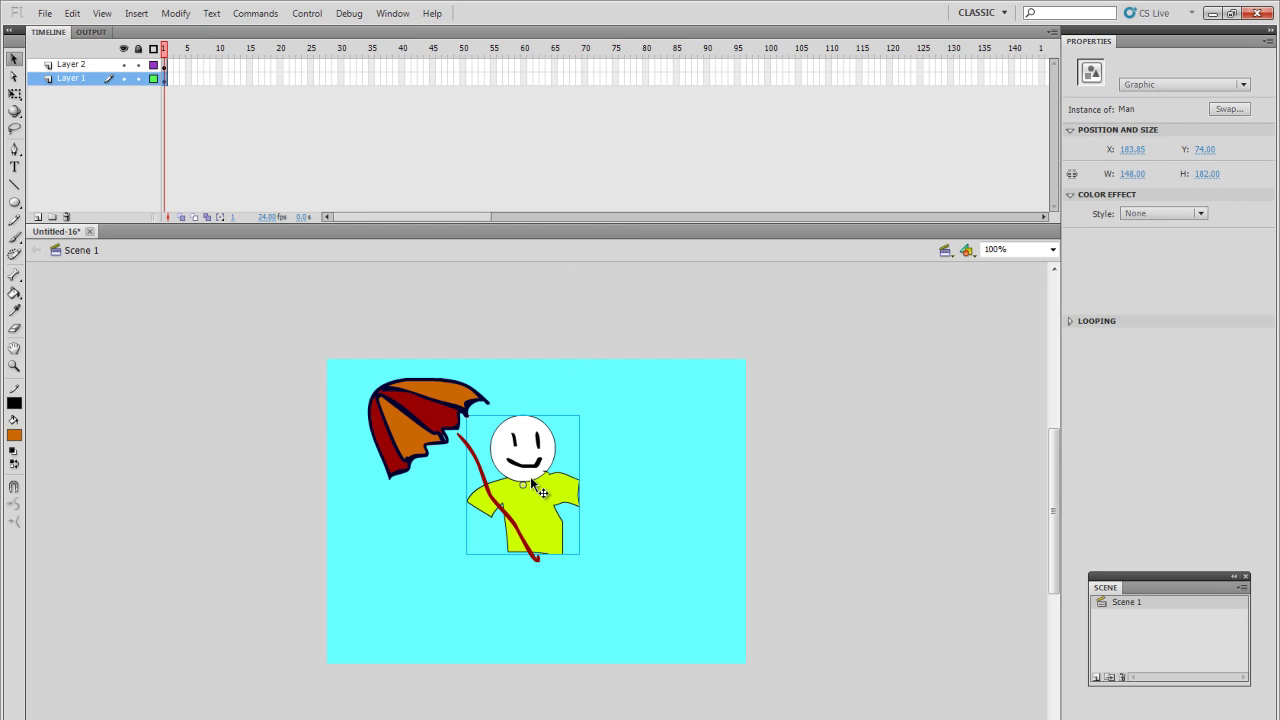
Move the Man symbol as a single object to about X 173, Y 78
click(577, 352)
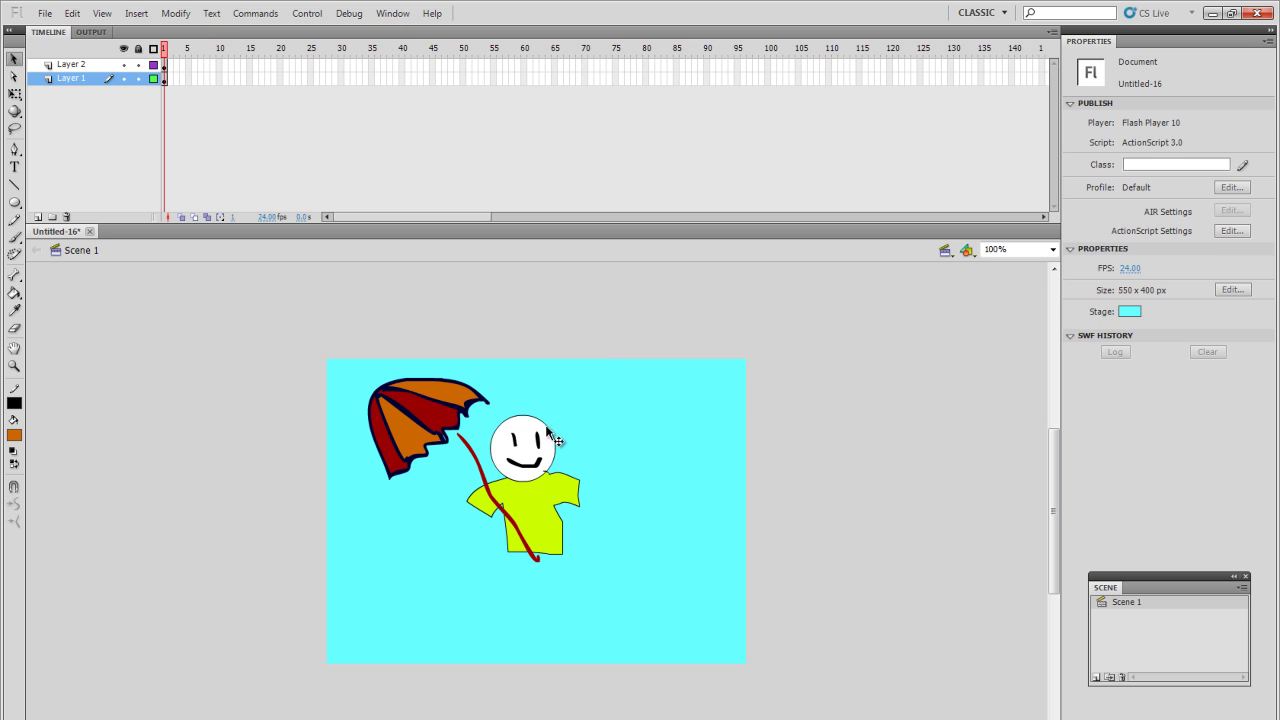
mouse_move(527, 460)
mouse_down()
mouse_move(518, 441)
mouse_move(527, 470)
mouse_up()
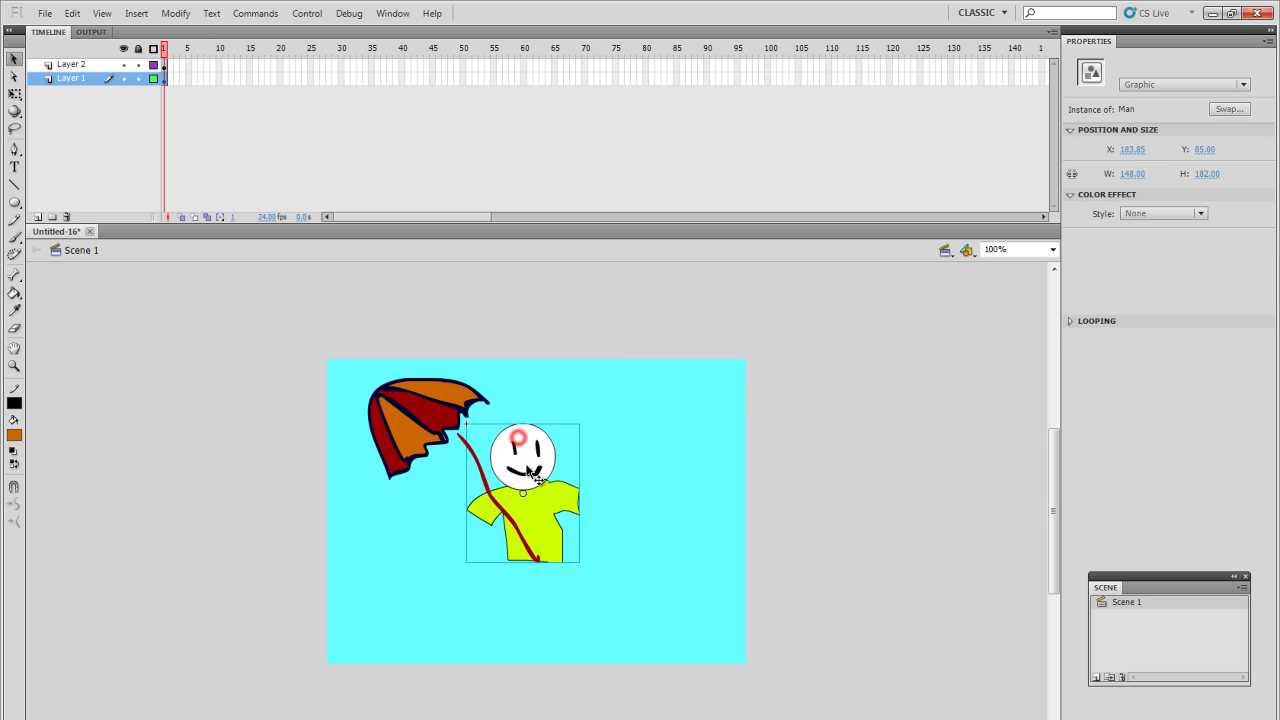
click(617, 376)
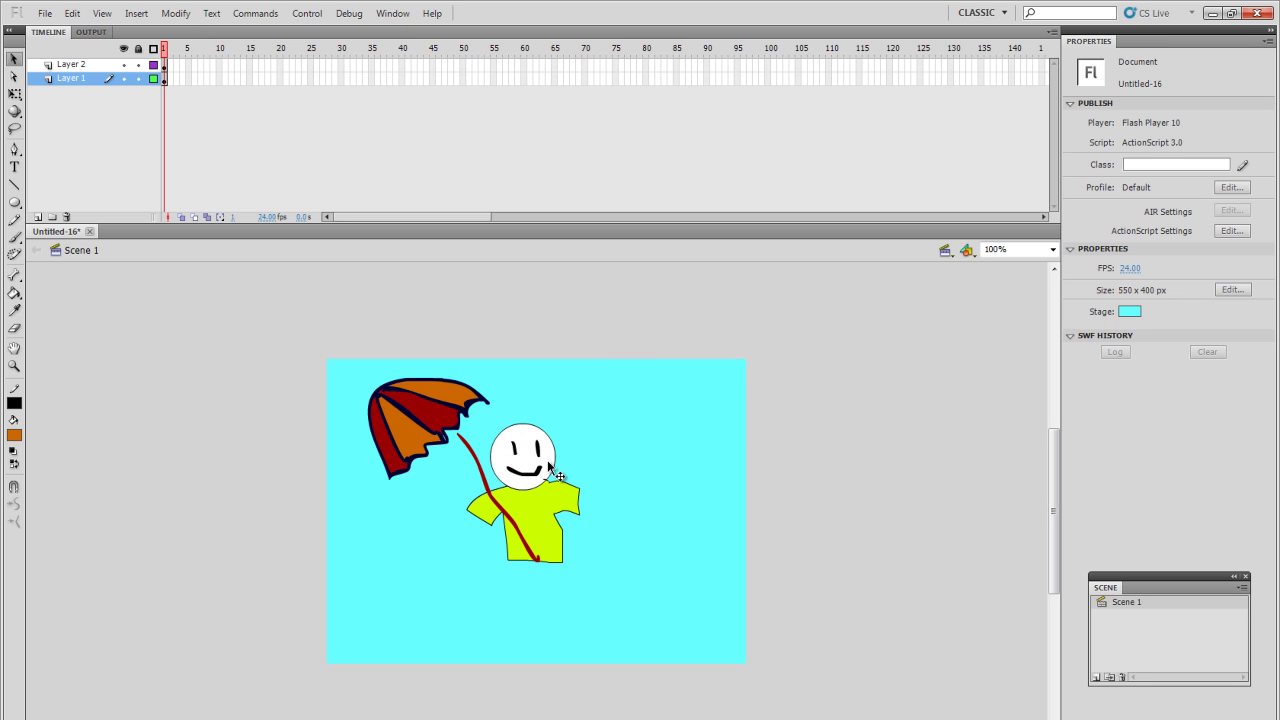
drag(525, 474, 514, 467)
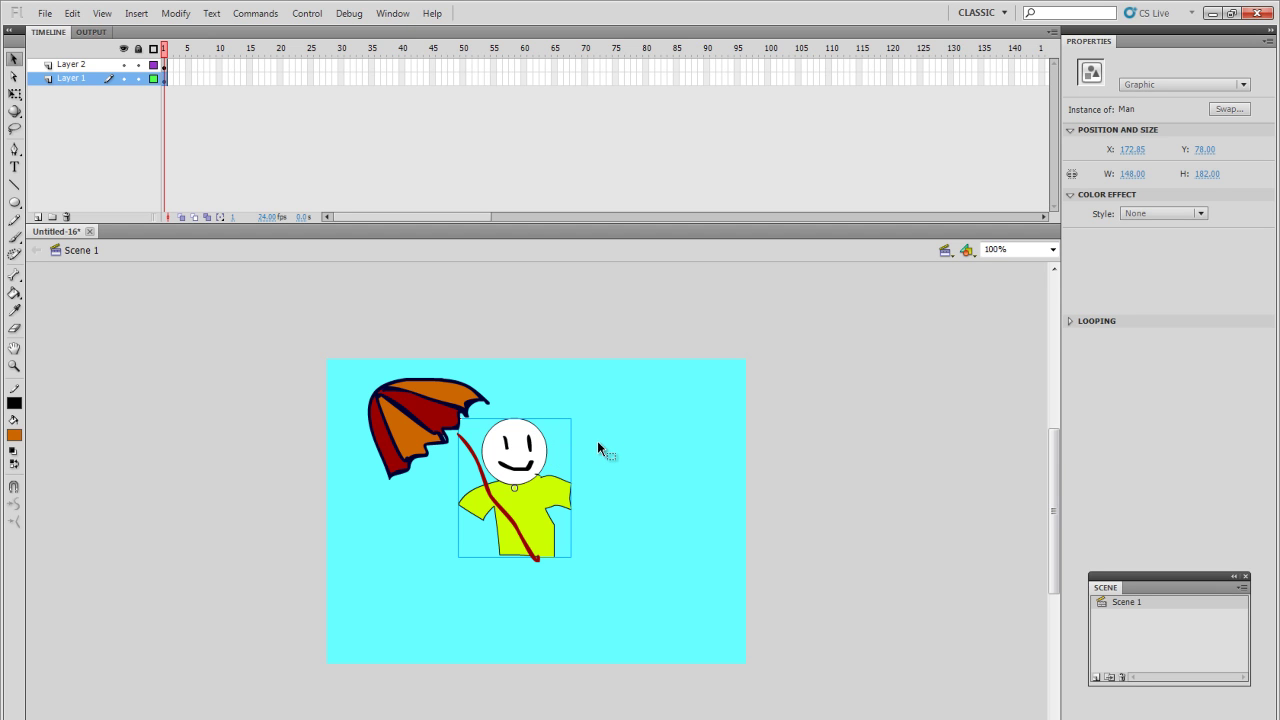
click(597, 441)
Open the Man symbol for editing in place and pencil a small black hand outline at each sleeve
click(519, 455)
double_click(519, 459)
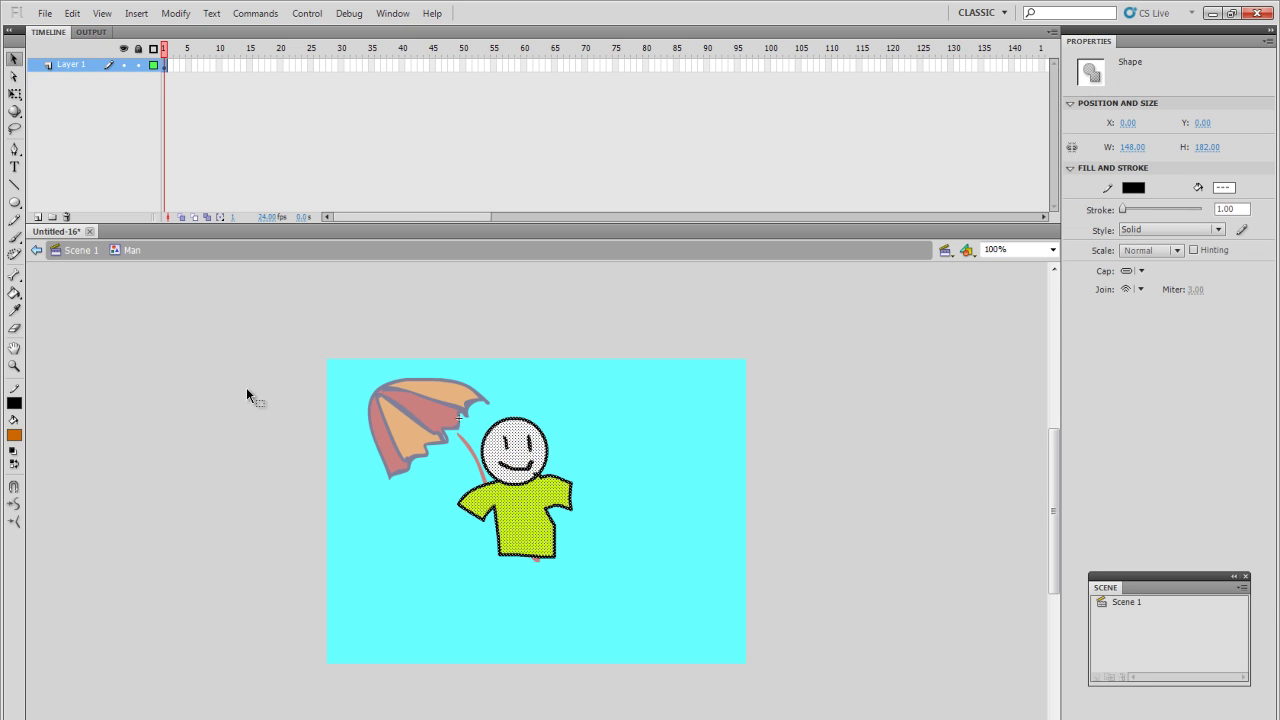
click(323, 457)
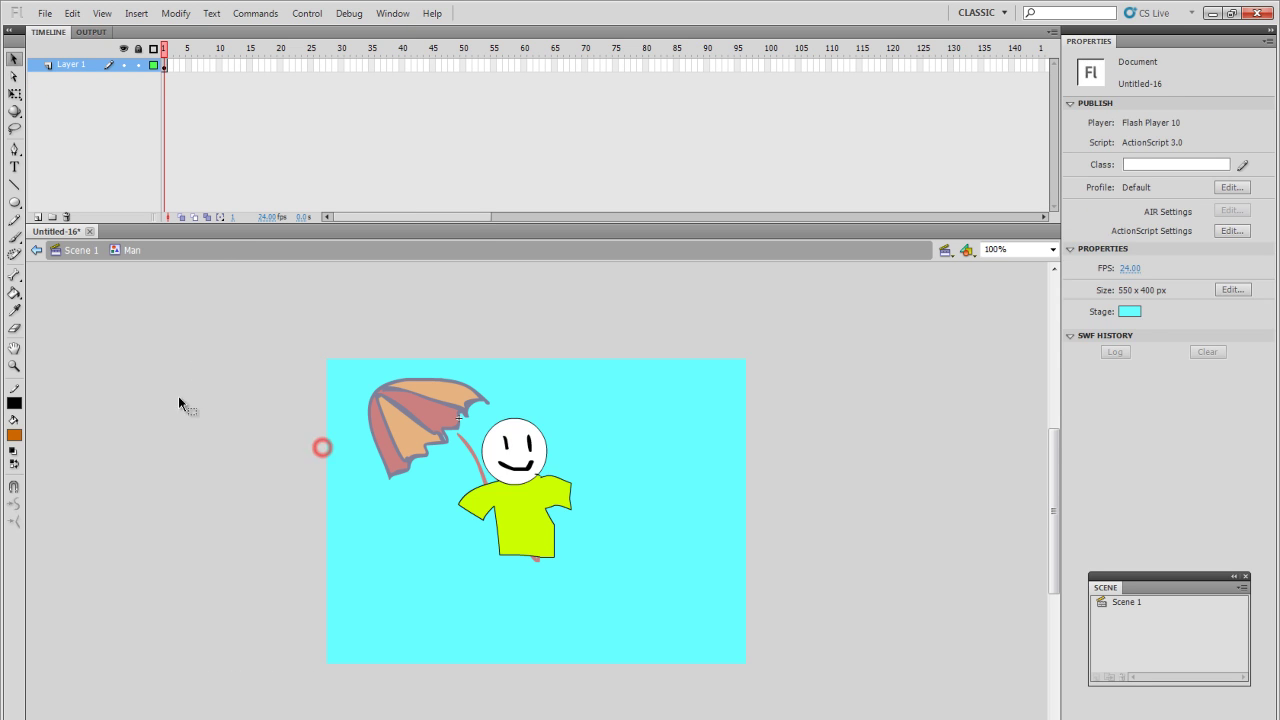
click(14, 219)
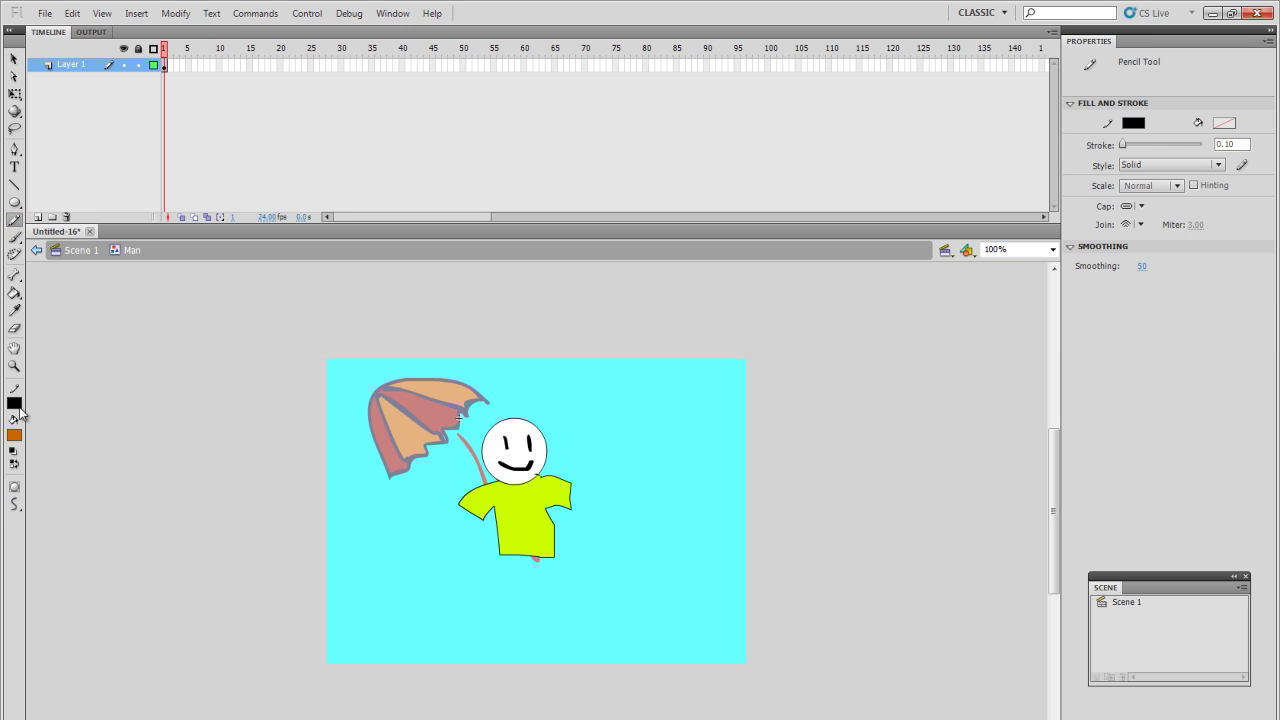
drag(462, 504, 463, 518)
mouse_move(571, 498)
mouse_down()
mouse_move(584, 502)
mouse_move(581, 488)
mouse_up()
Fill both of the man's hands with white and lock Layer 1 inside the Man symbol
click(14, 293)
click(14, 435)
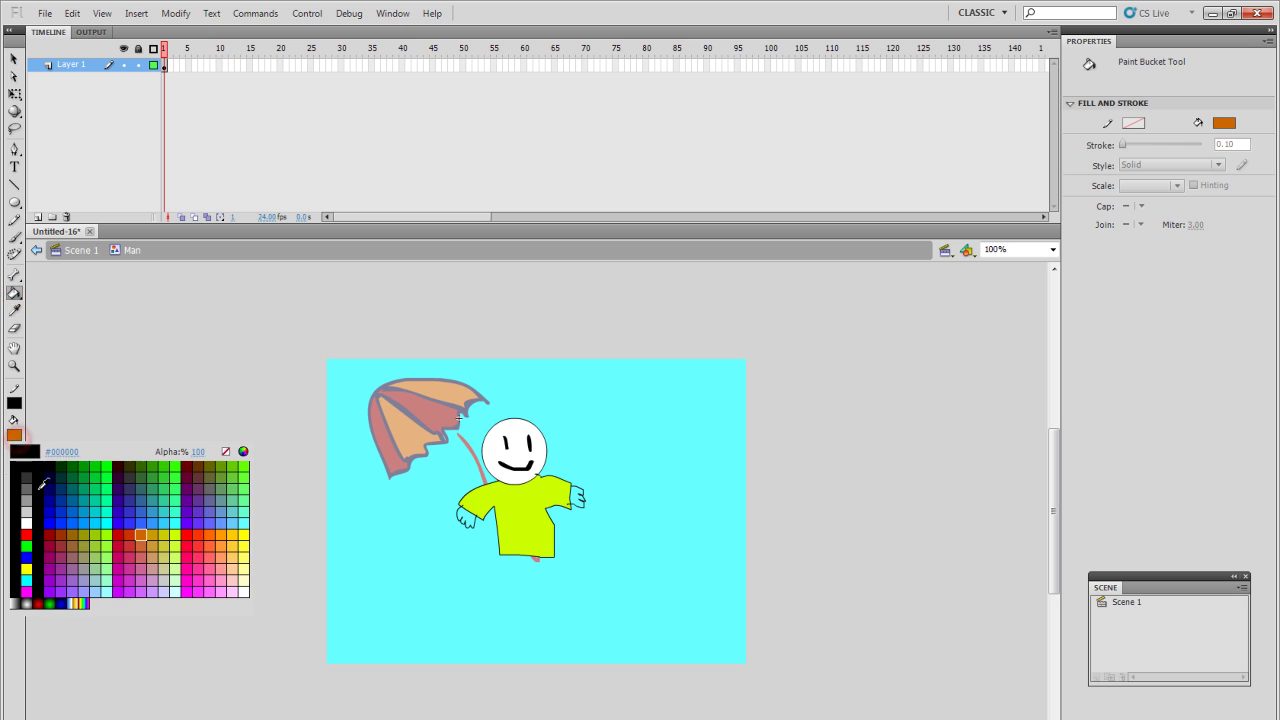
click(20, 518)
click(466, 517)
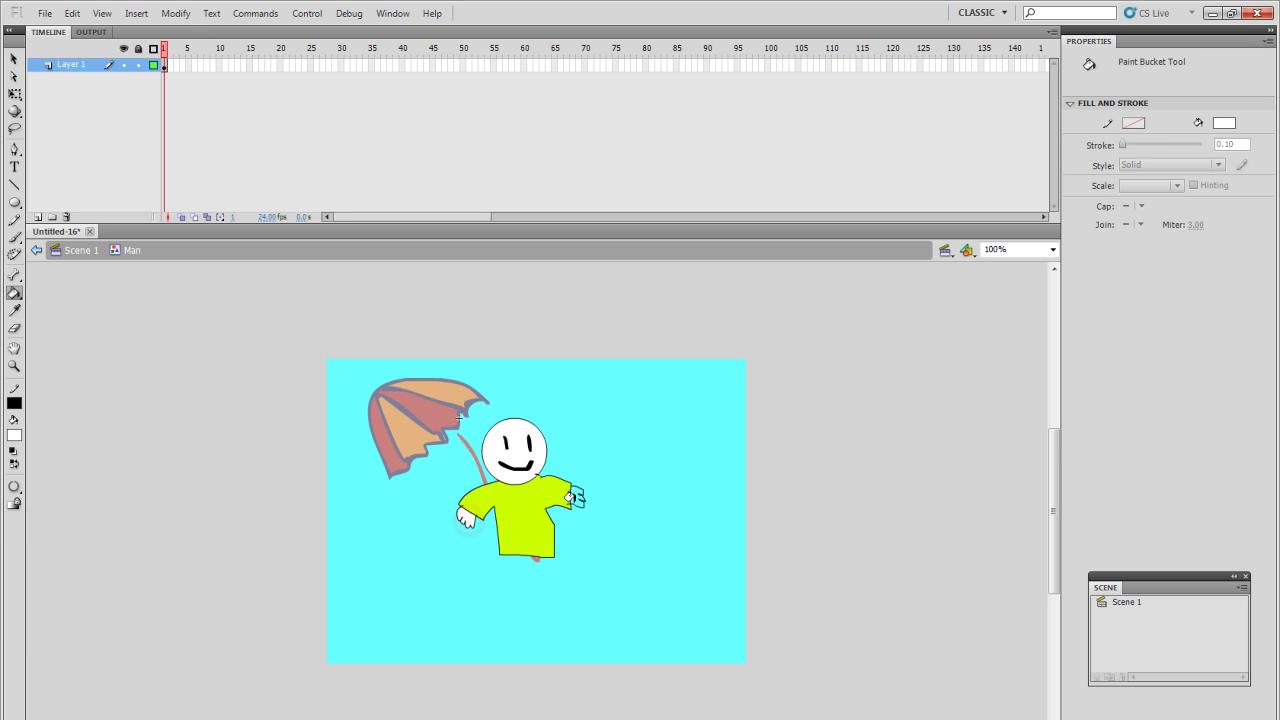
click(576, 495)
click(139, 65)
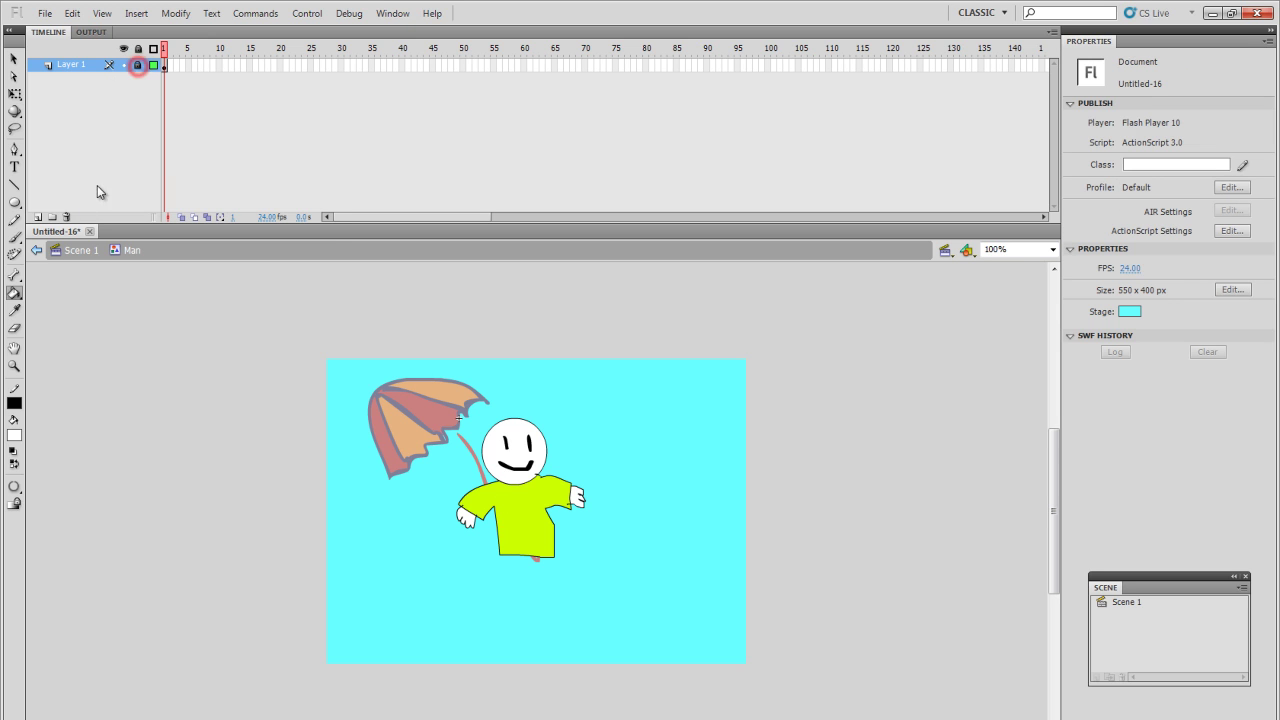
Add a layer beneath Layer 1 in the Man symbol and pencil a black outline of short trousers below the shirt
click(37, 217)
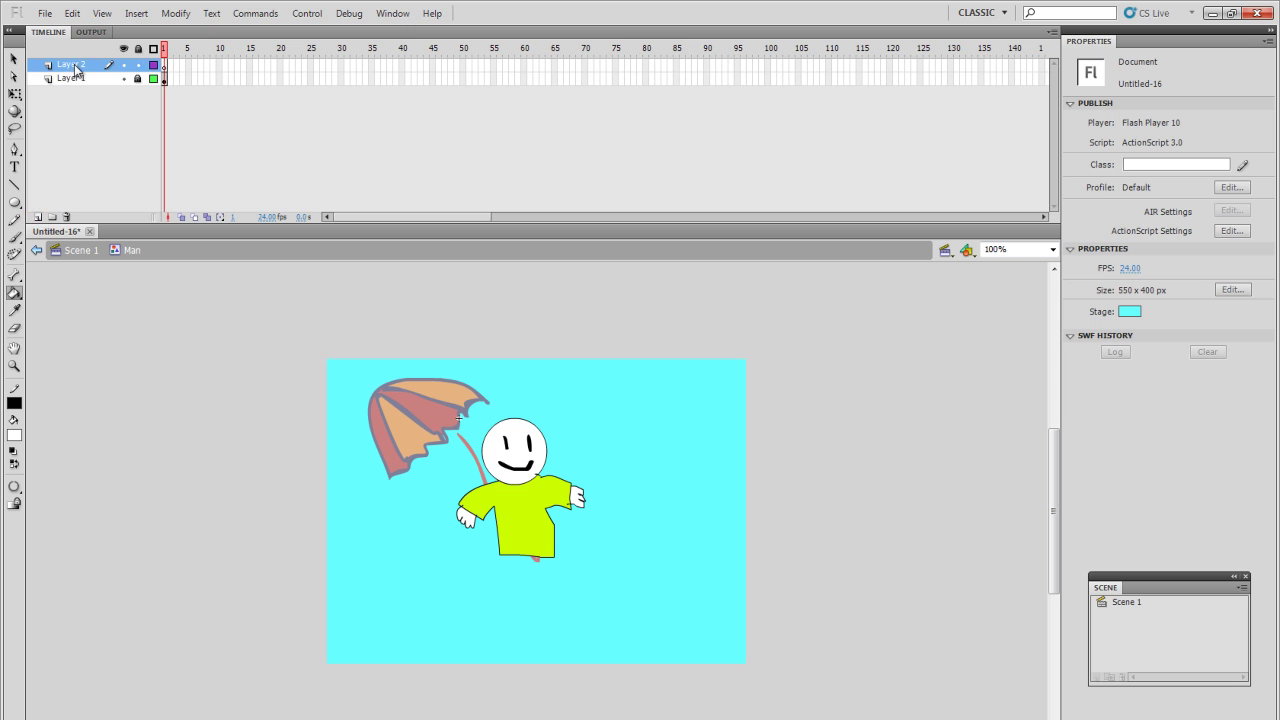
drag(75, 68, 89, 79)
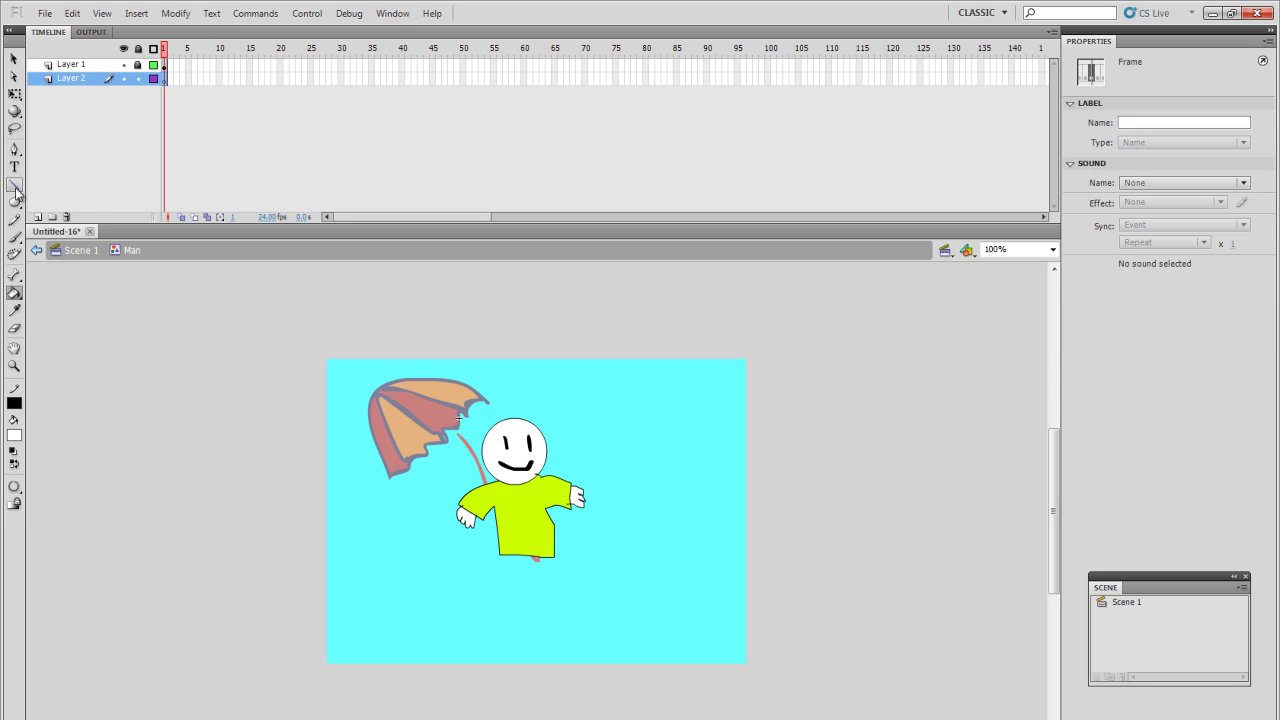
click(15, 220)
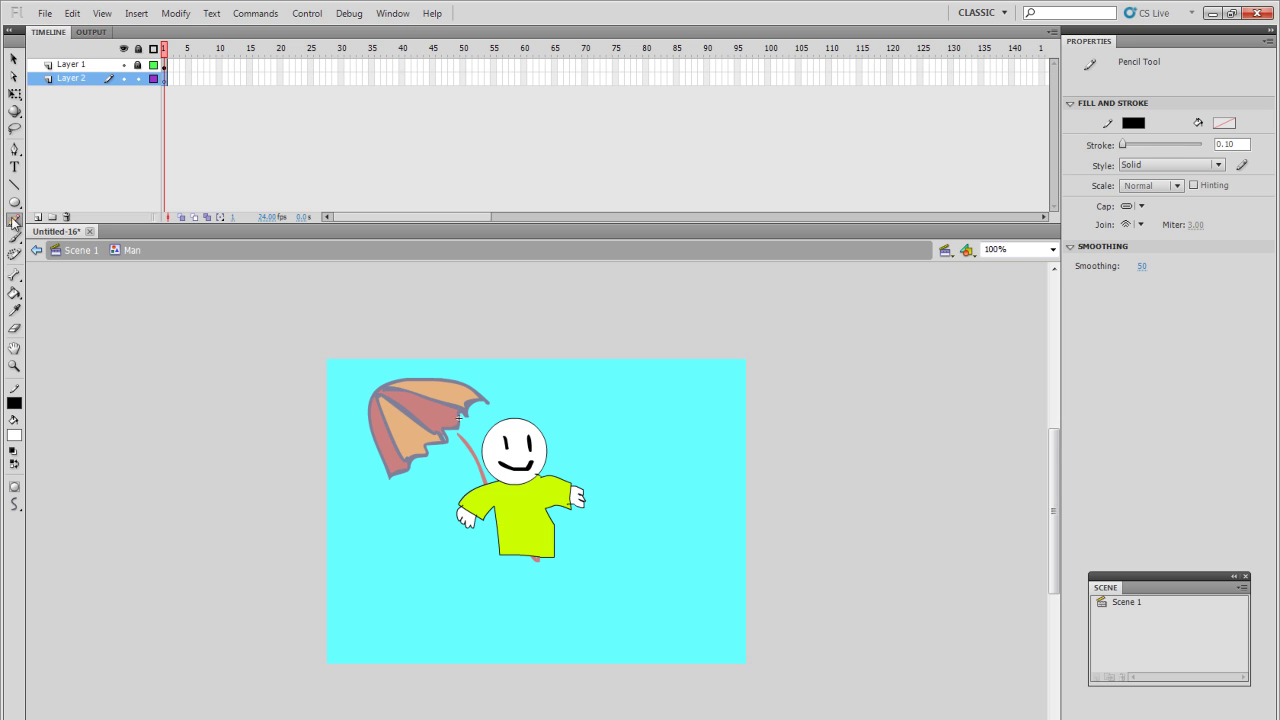
mouse_move(507, 545)
mouse_down()
mouse_move(507, 578)
mouse_move(528, 579)
mouse_move(532, 563)
mouse_move(553, 580)
mouse_move(553, 536)
mouse_up()
Display Layer 1 as outlines and close the trousers' outline with a pencil line across the waist on Layer 2
click(154, 65)
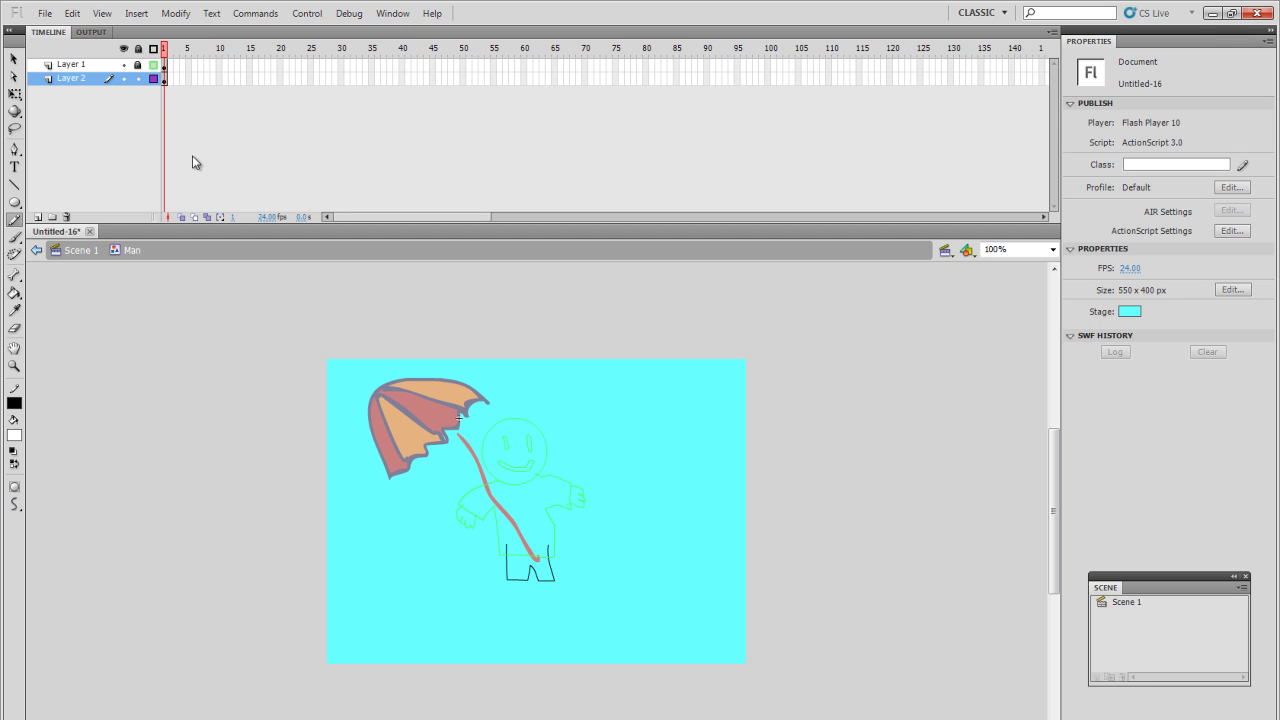
click(165, 79)
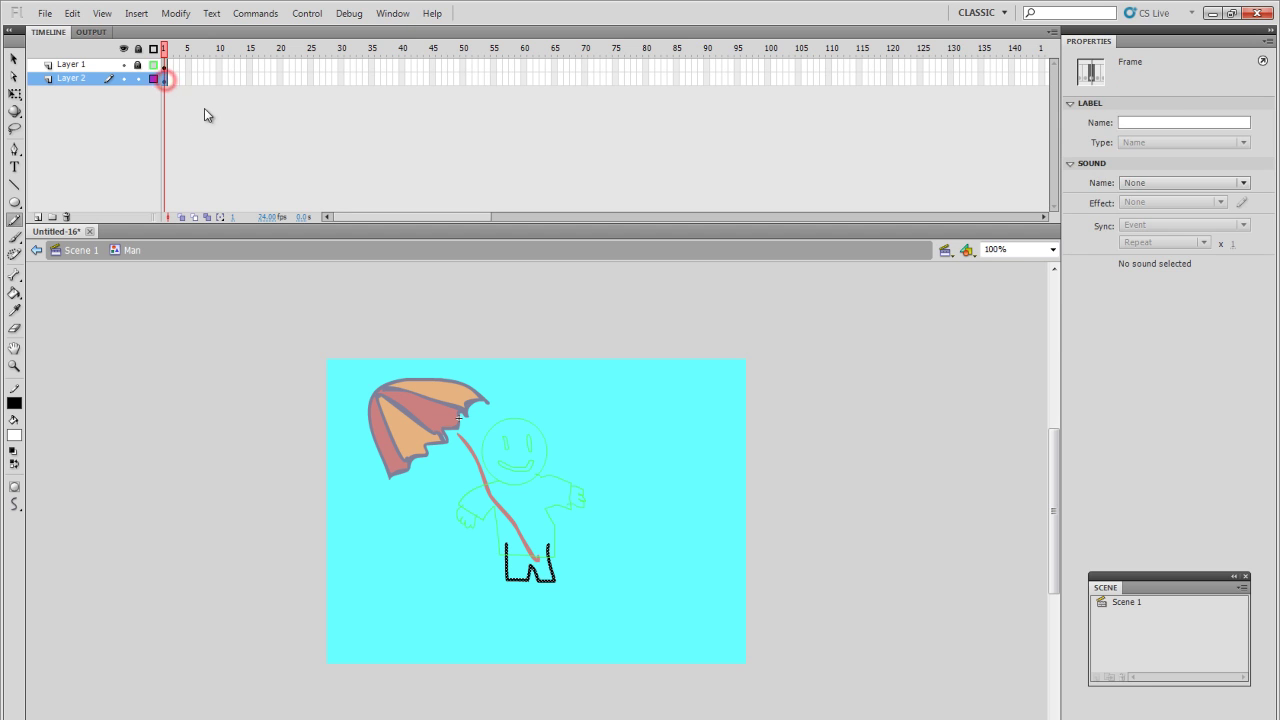
click(566, 515)
click(539, 521)
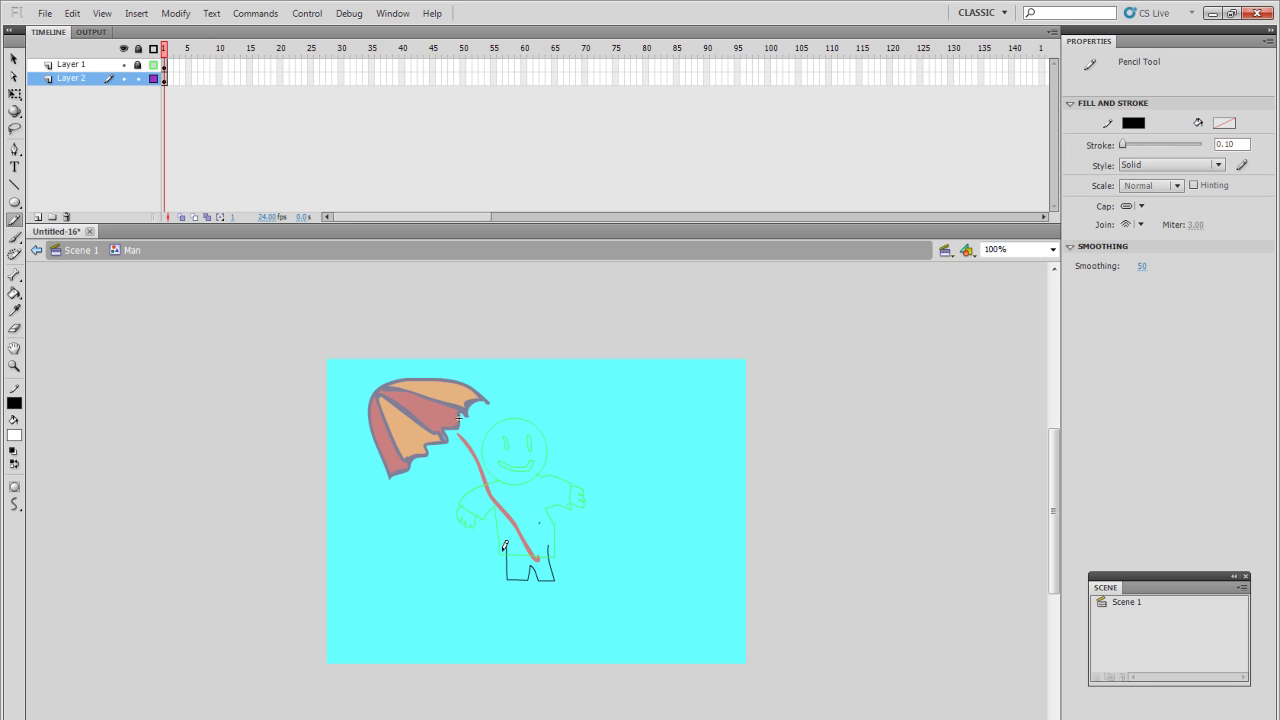
drag(506, 545, 535, 545)
Fill the trousers with dark blue #003399 and return Layer 1 to full-colour display
click(14, 293)
click(18, 436)
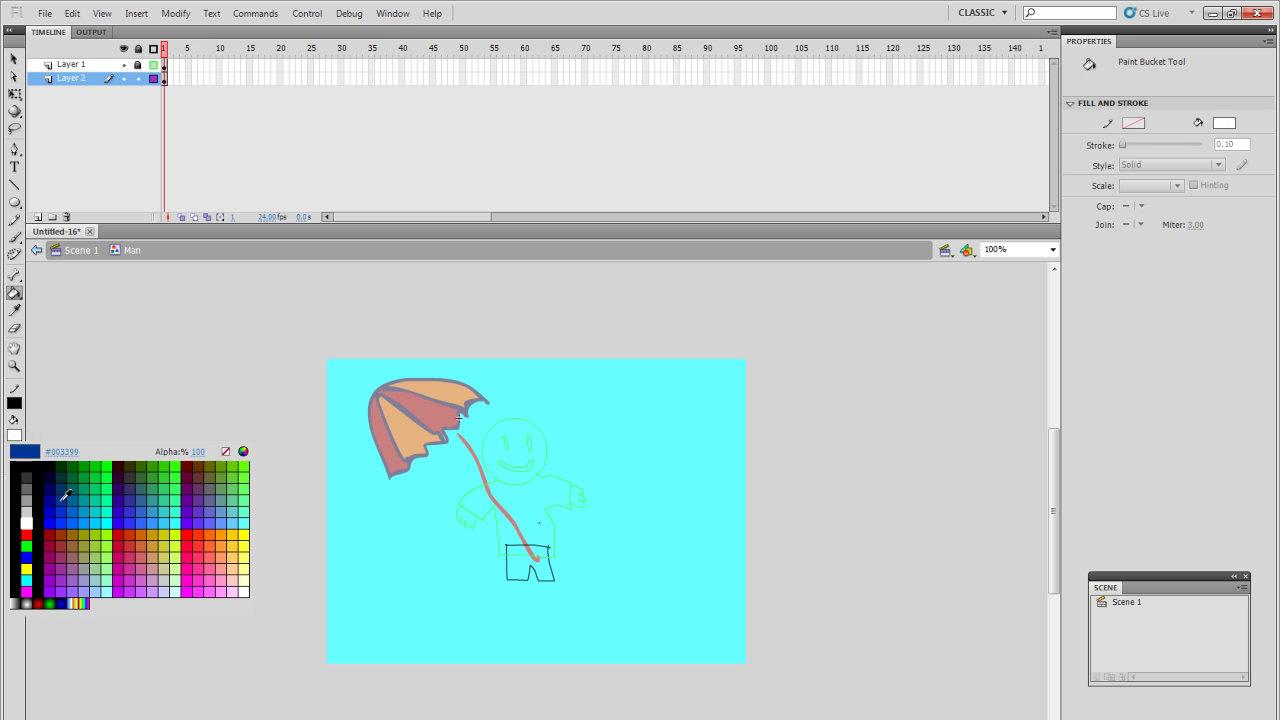
click(61, 501)
click(515, 561)
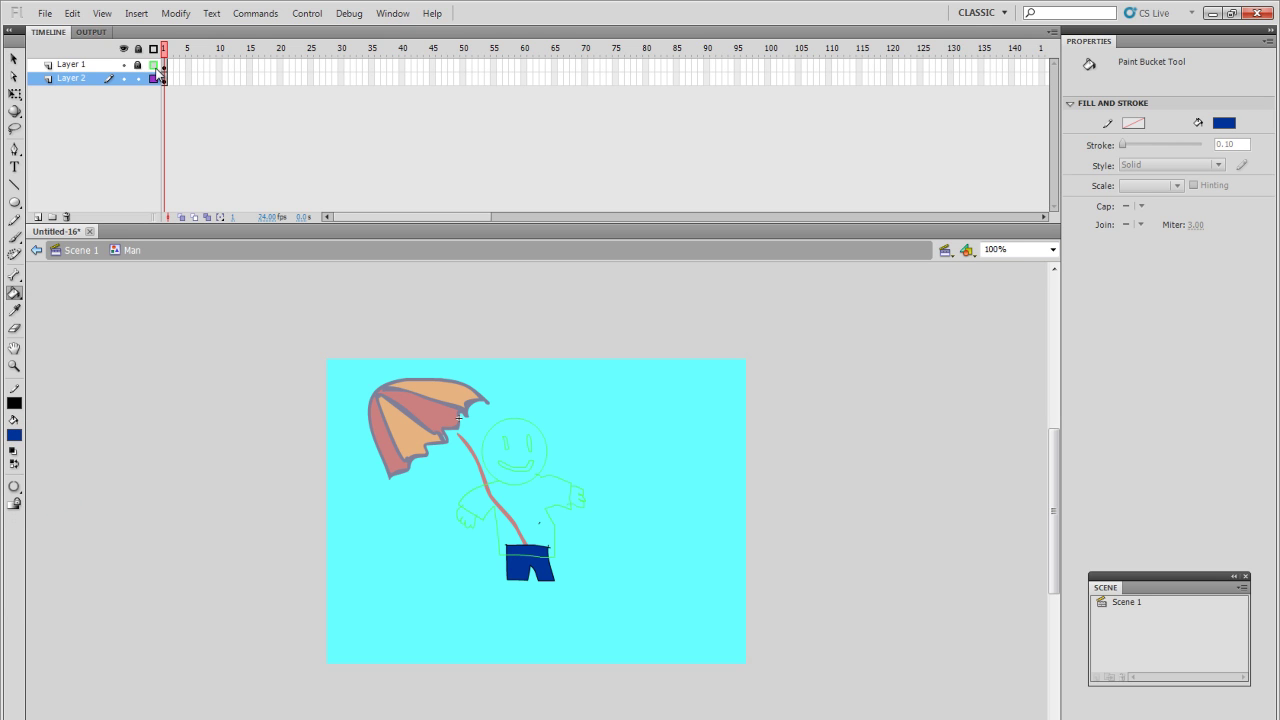
click(153, 65)
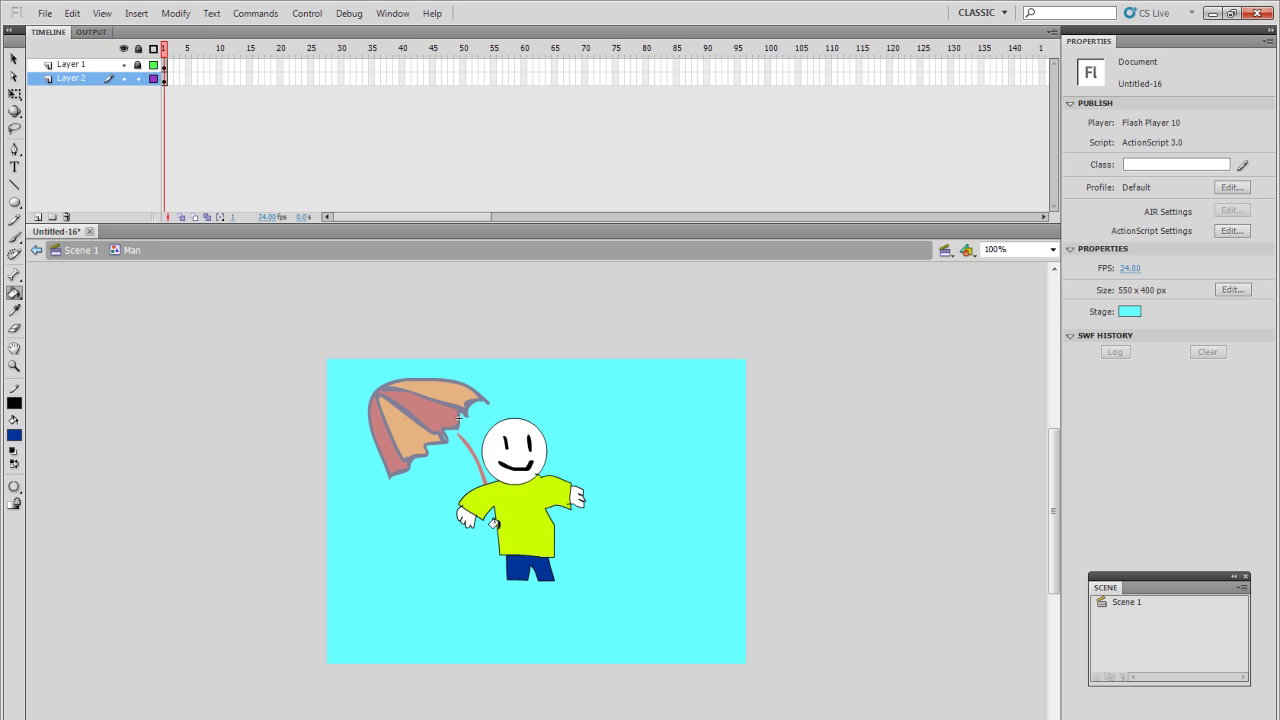
click(153, 65)
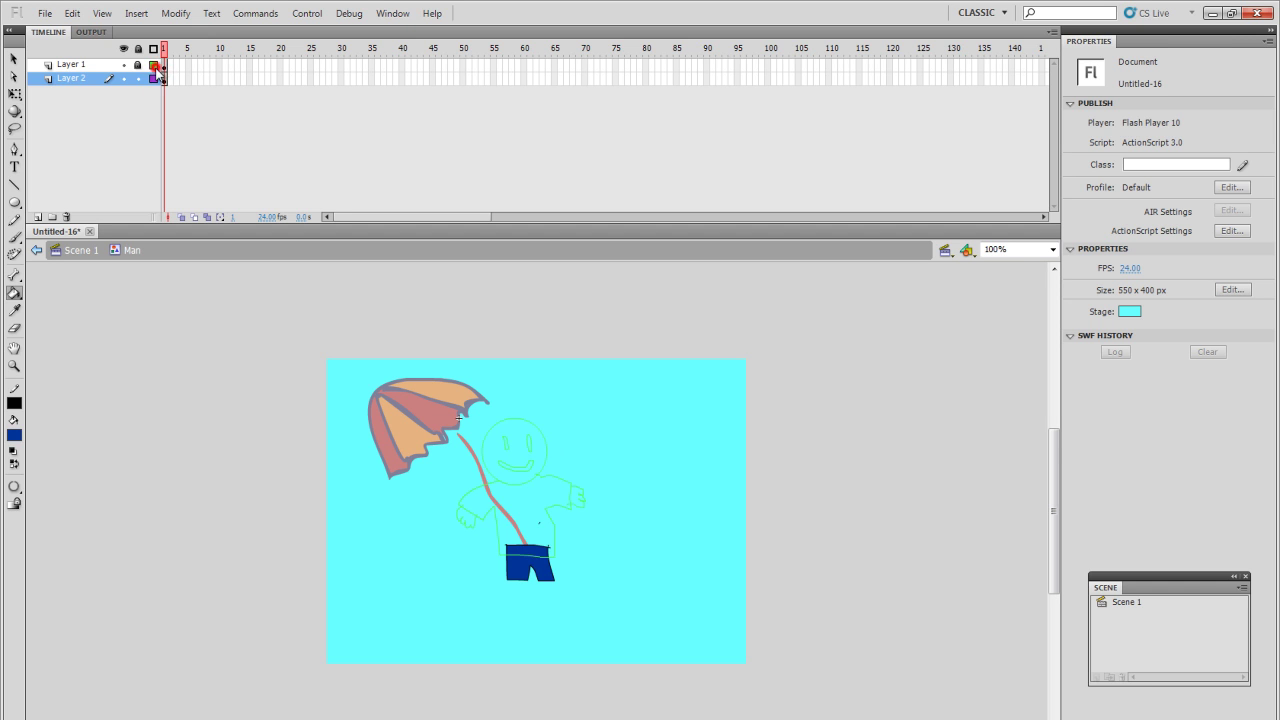
click(154, 66)
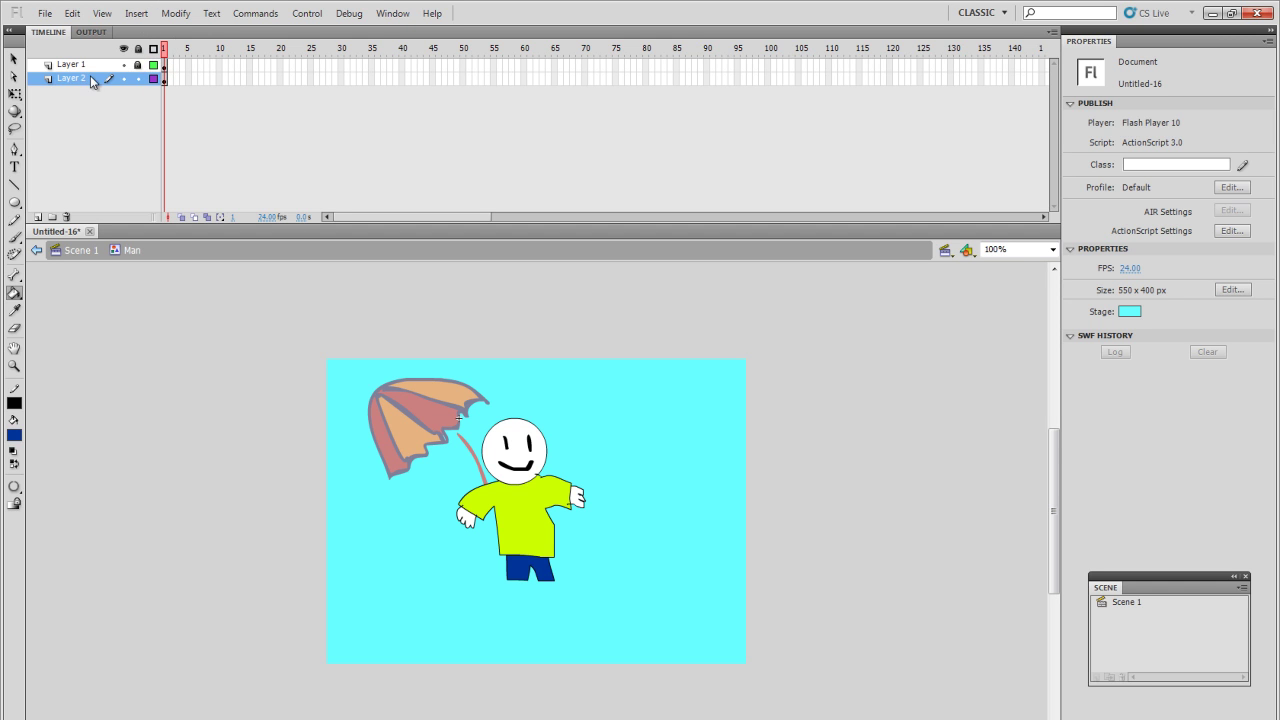
Change Layer 1's outline colour to red and briefly preview the layer in outline view
right_click(114, 66)
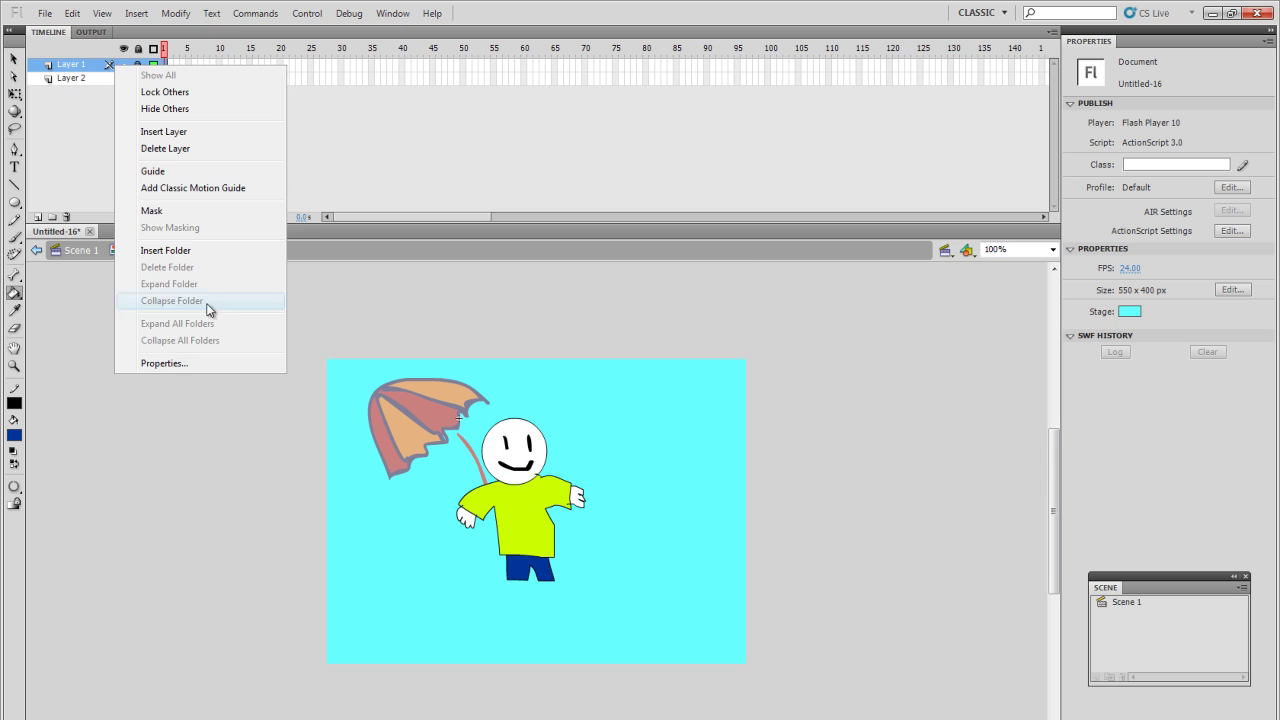
click(184, 366)
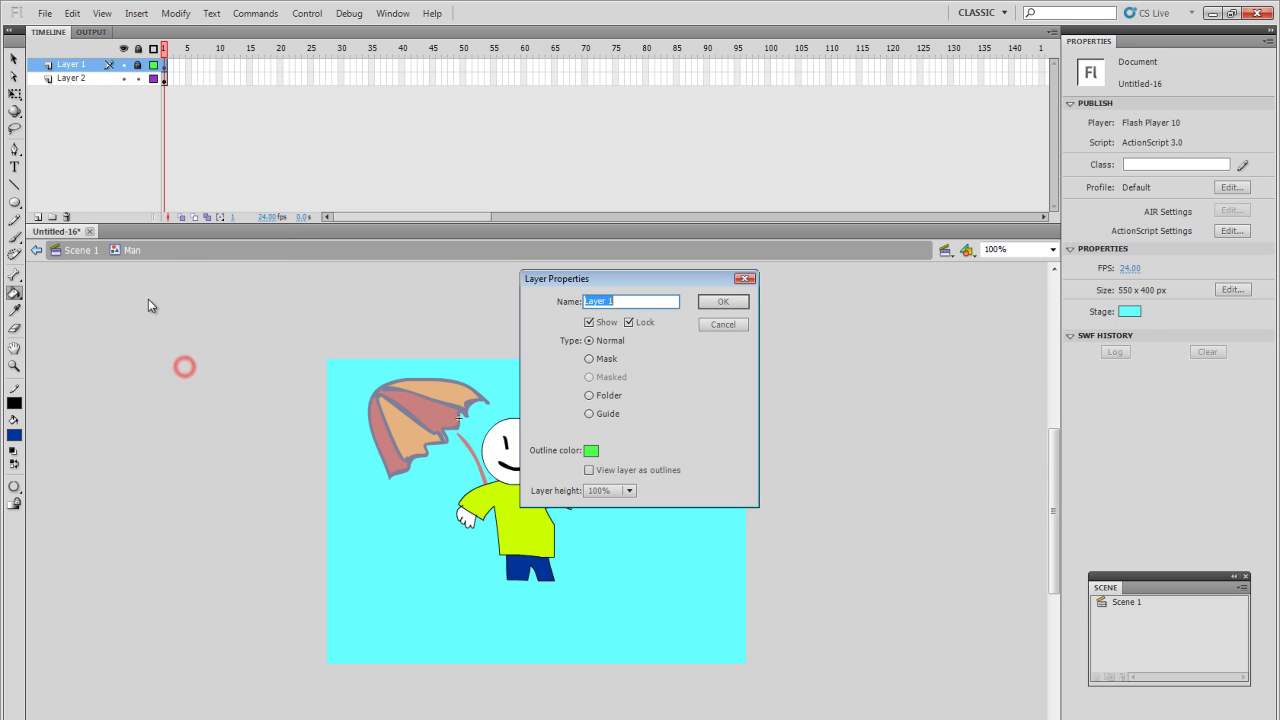
click(592, 451)
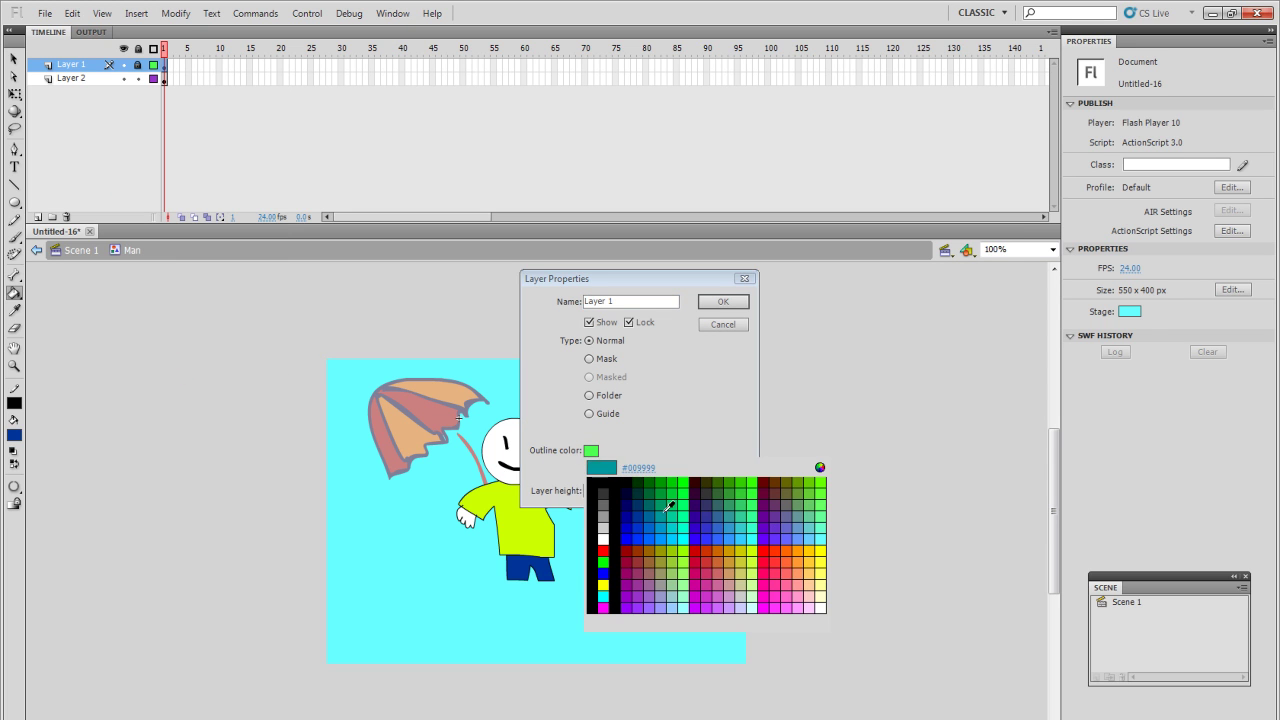
click(766, 550)
click(724, 302)
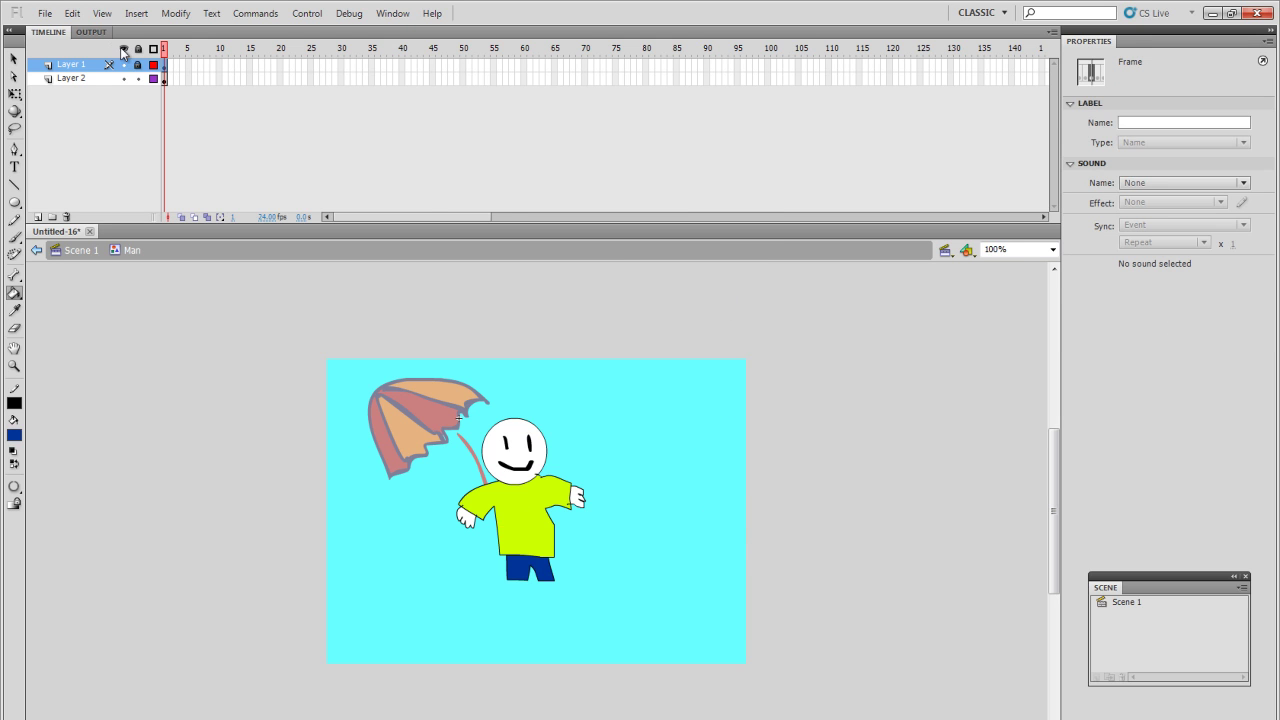
click(154, 65)
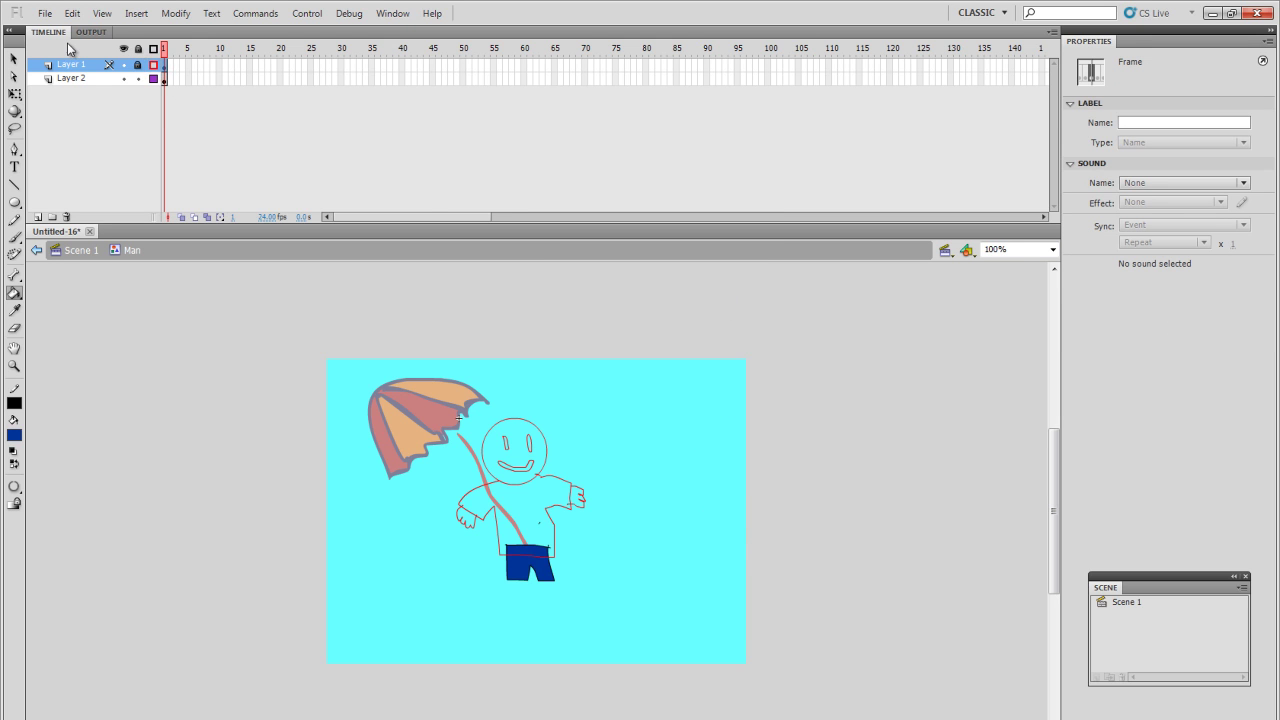
click(154, 65)
Unlock Layer 1 inside the Man symbol and return to editing Scene 1
click(138, 78)
click(138, 65)
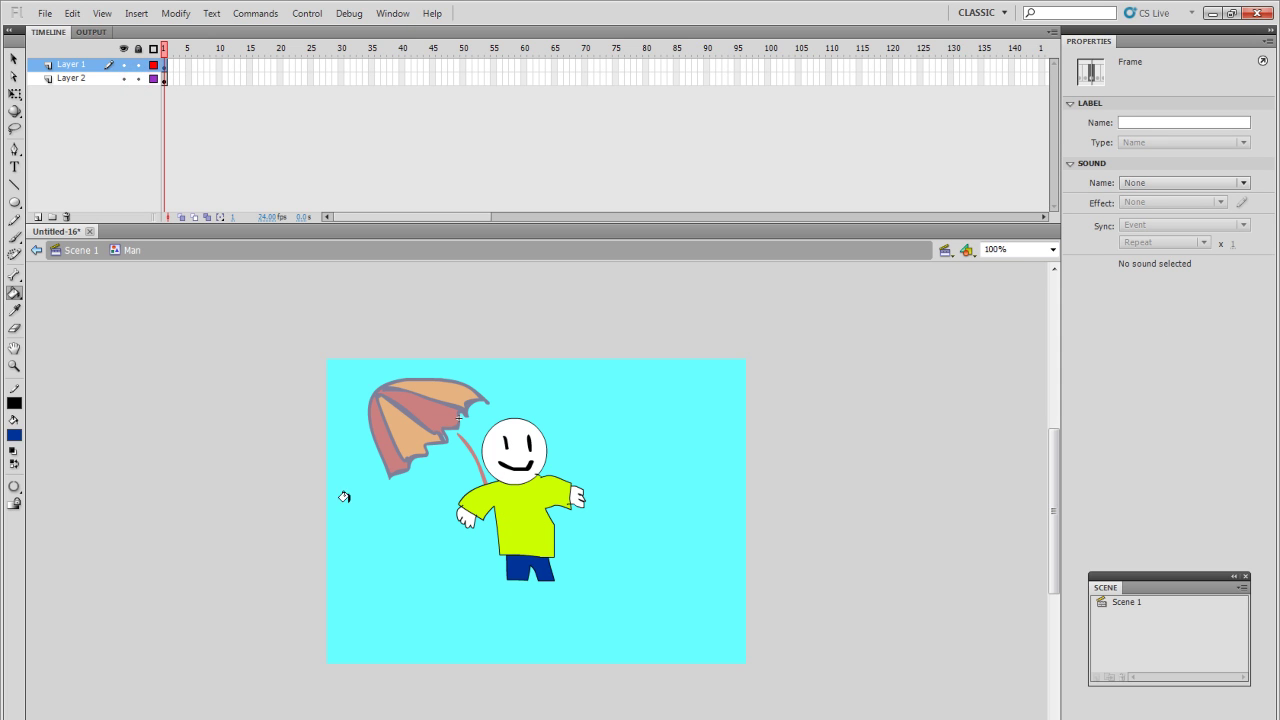
click(14, 58)
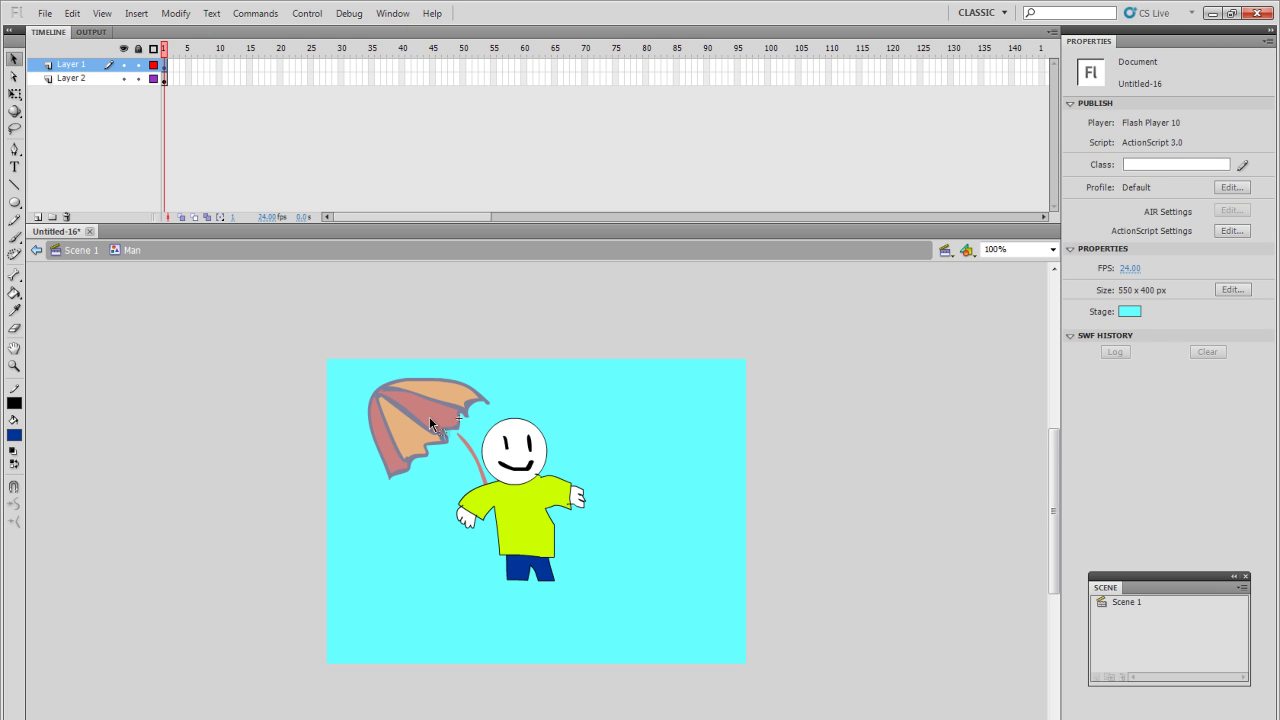
click(80, 251)
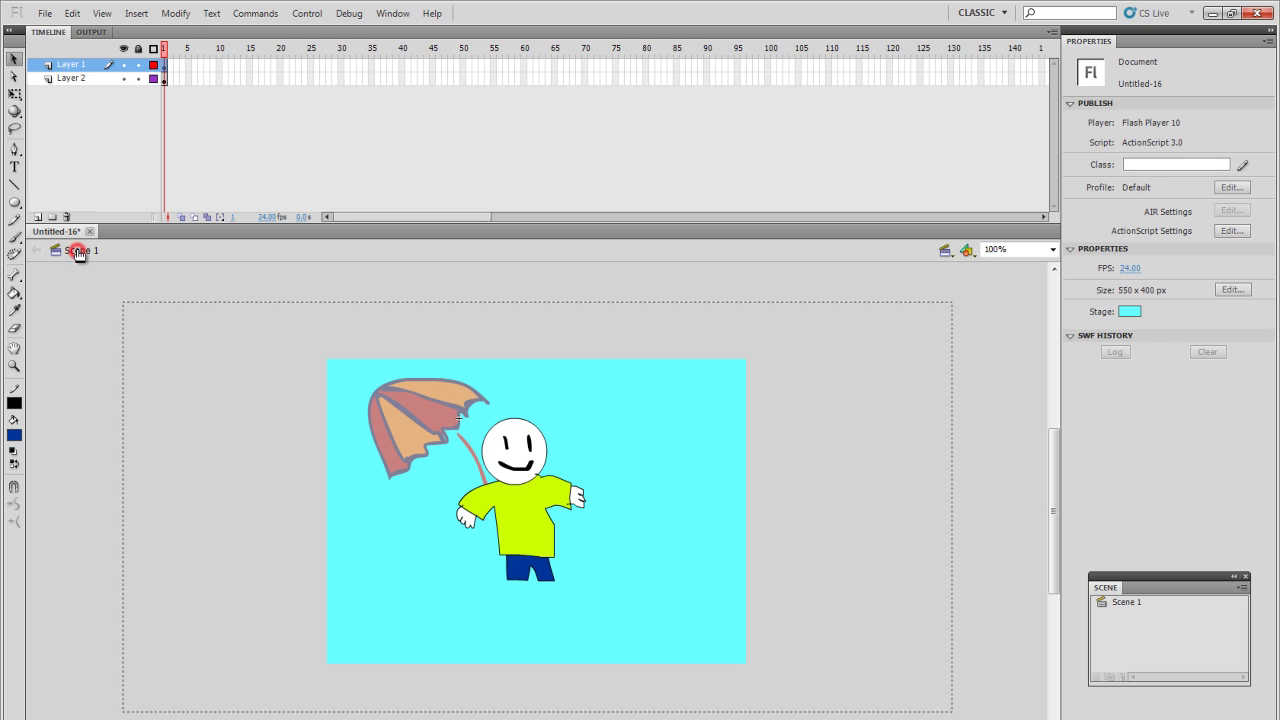
click(207, 362)
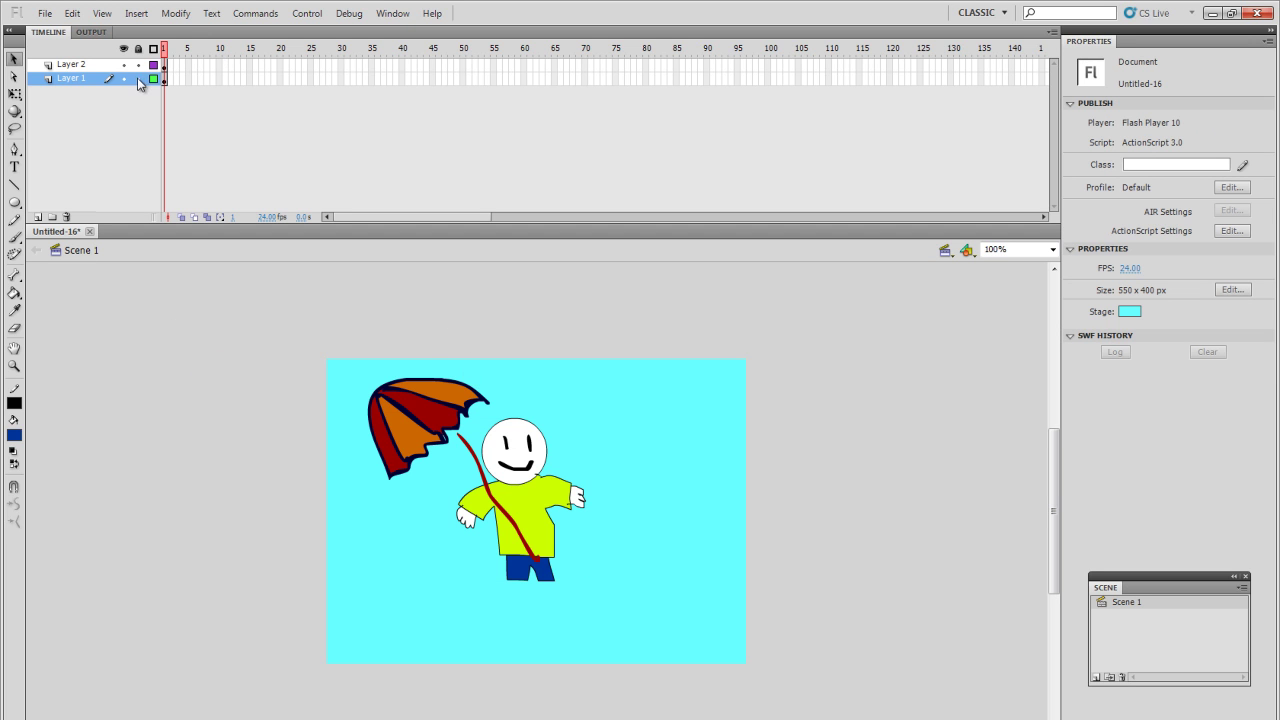
Lock Layer 1 and convert all of Layer 2's umbrella artwork into a Graphic symbol with the default name Symbol 1
click(138, 78)
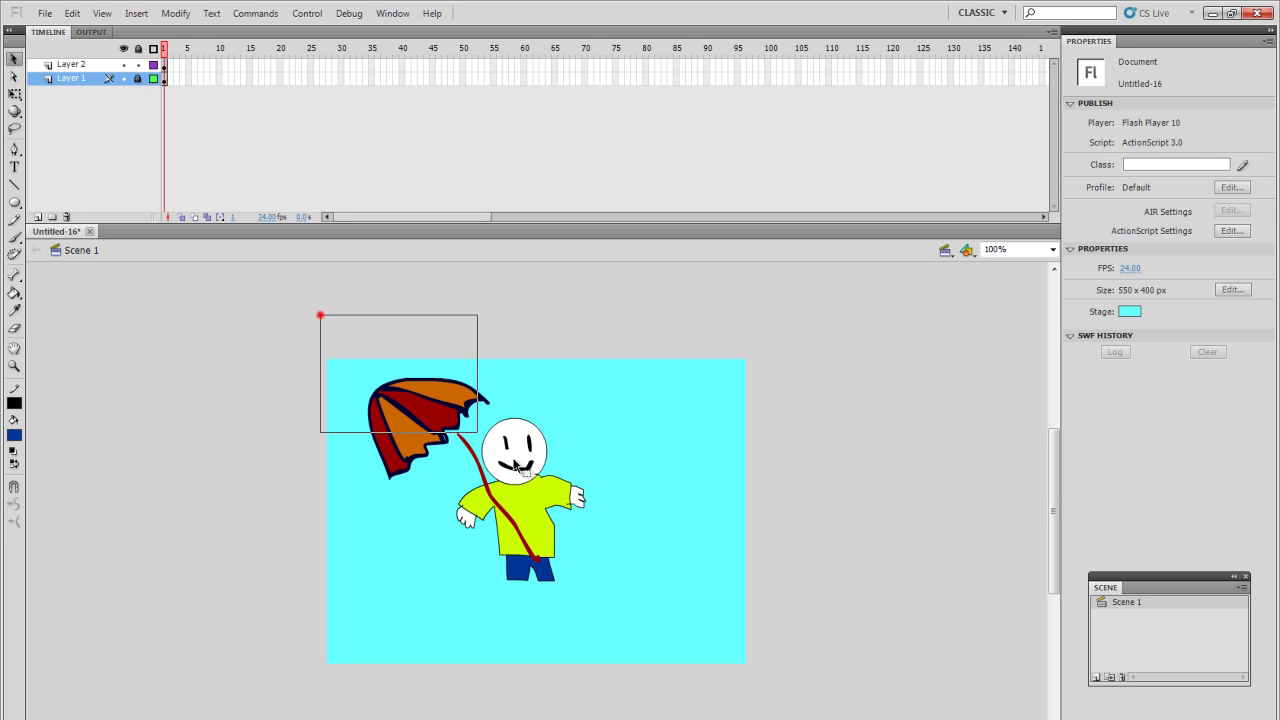
drag(324, 316, 790, 700)
click(789, 680)
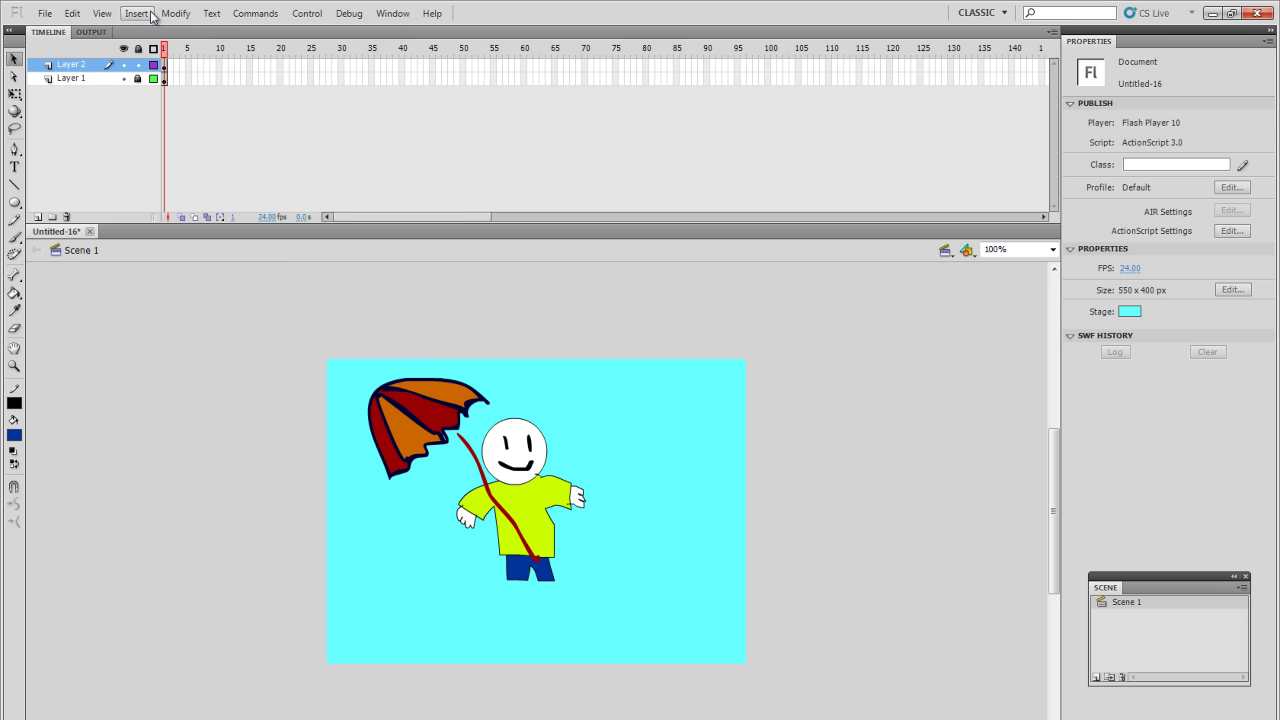
click(166, 65)
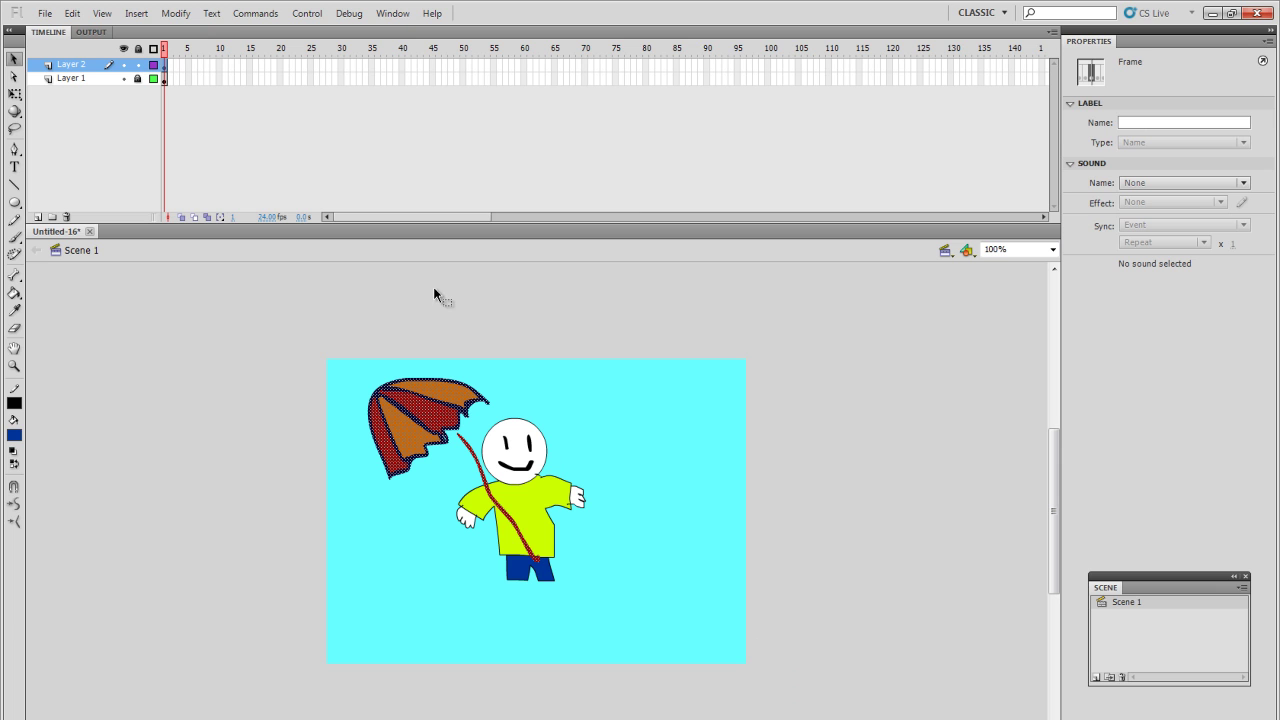
key(F8)
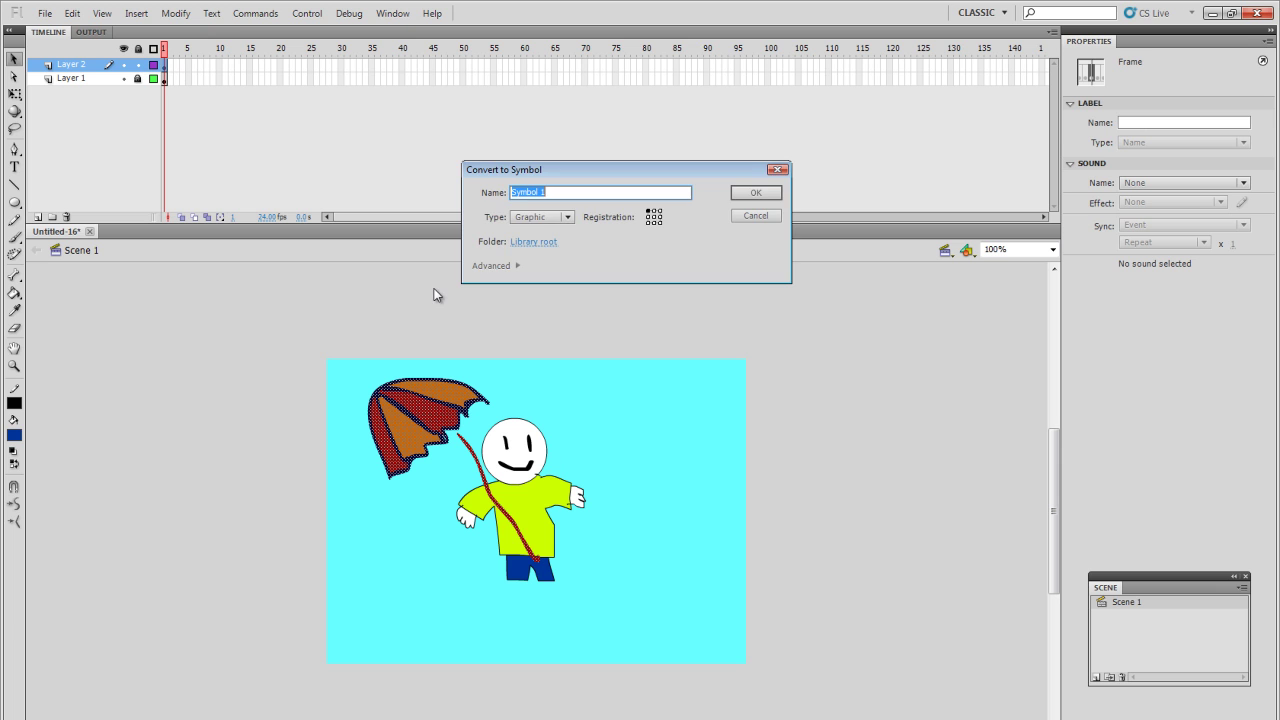
click(755, 194)
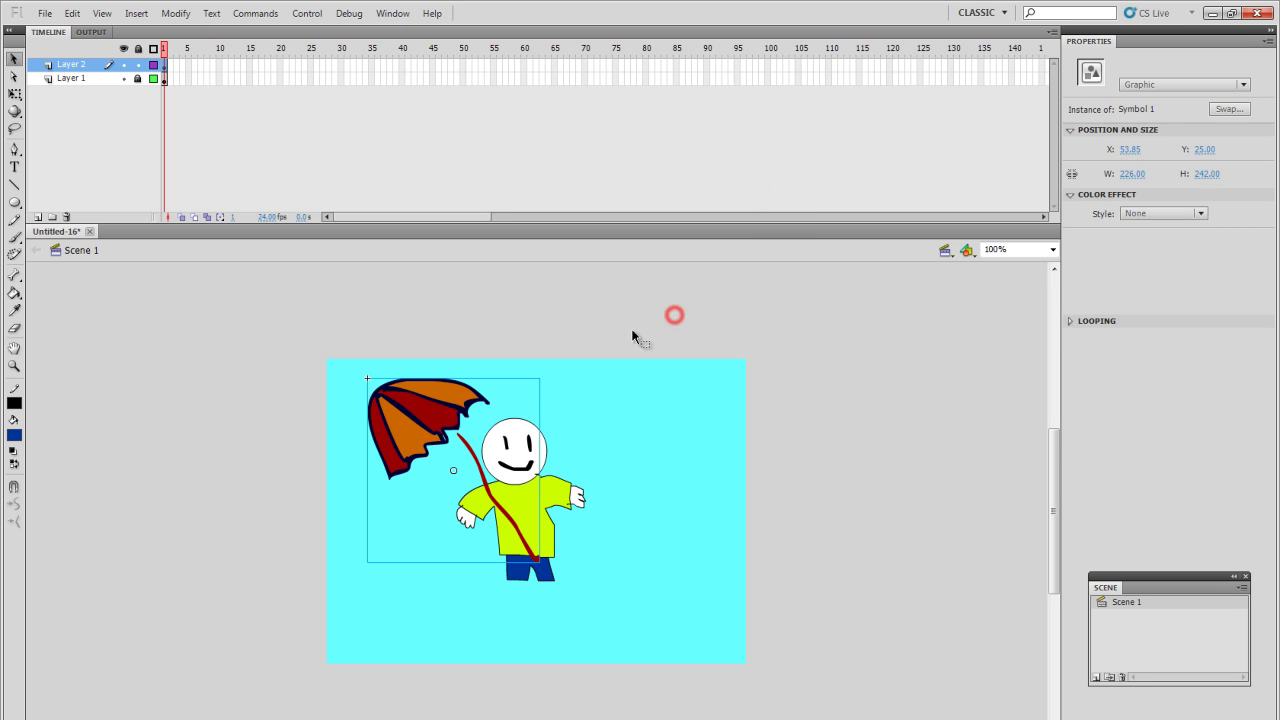
Test selecting the umbrella symbol as one object, separately from the locked man
click(615, 400)
click(428, 430)
click(552, 514)
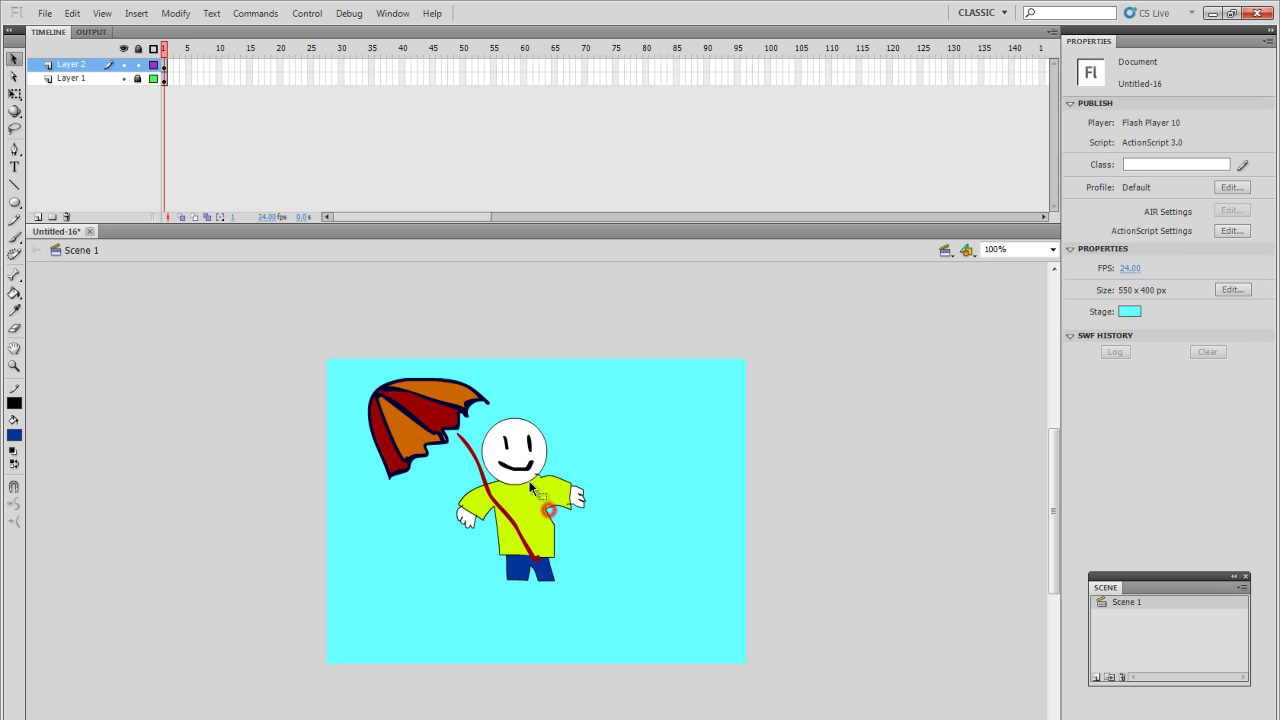
click(430, 422)
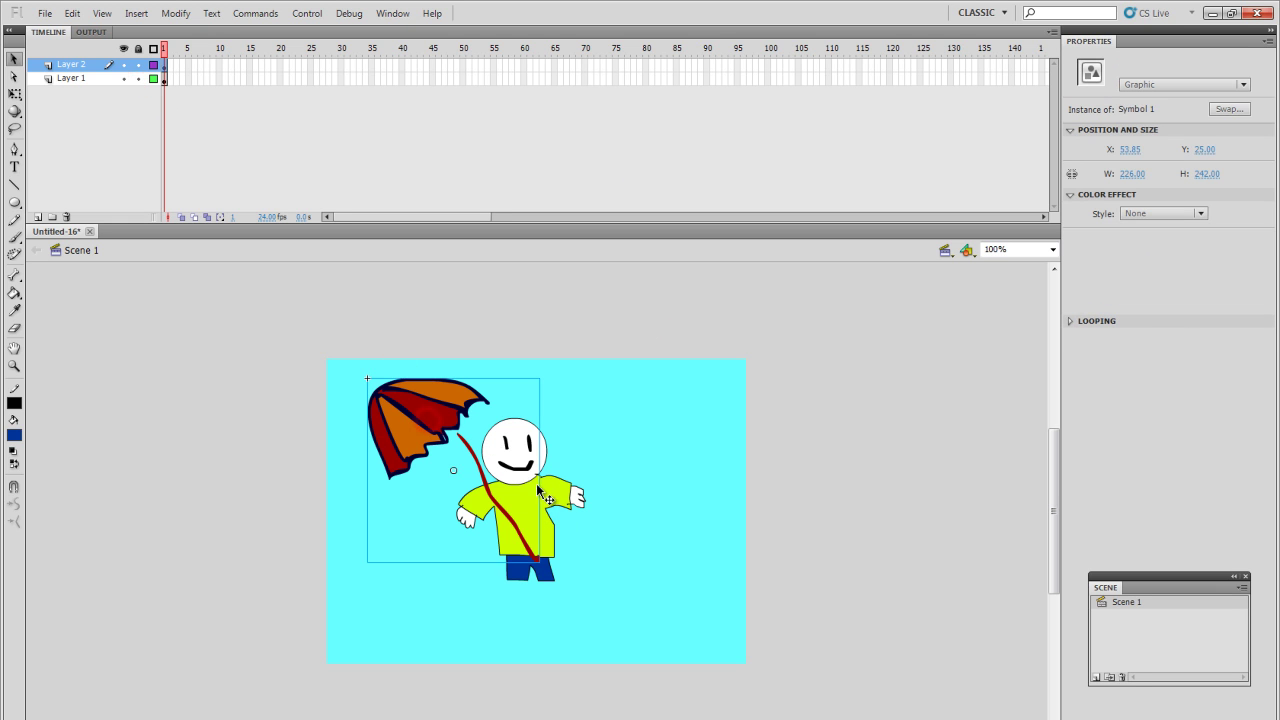
click(540, 484)
click(427, 405)
click(291, 346)
drag(286, 314, 748, 609)
click(741, 600)
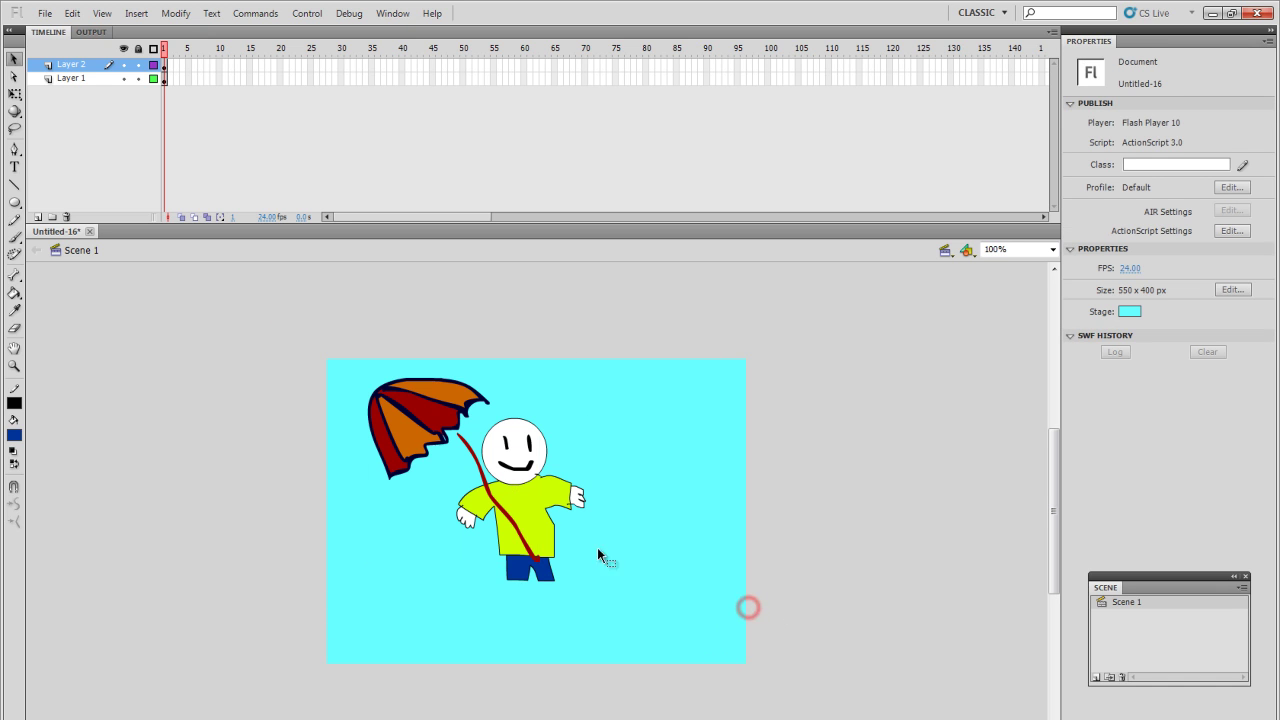
Add a new layer above the others, lock Layers 1 and 2, and target frame 1 of Layer 3
click(37, 217)
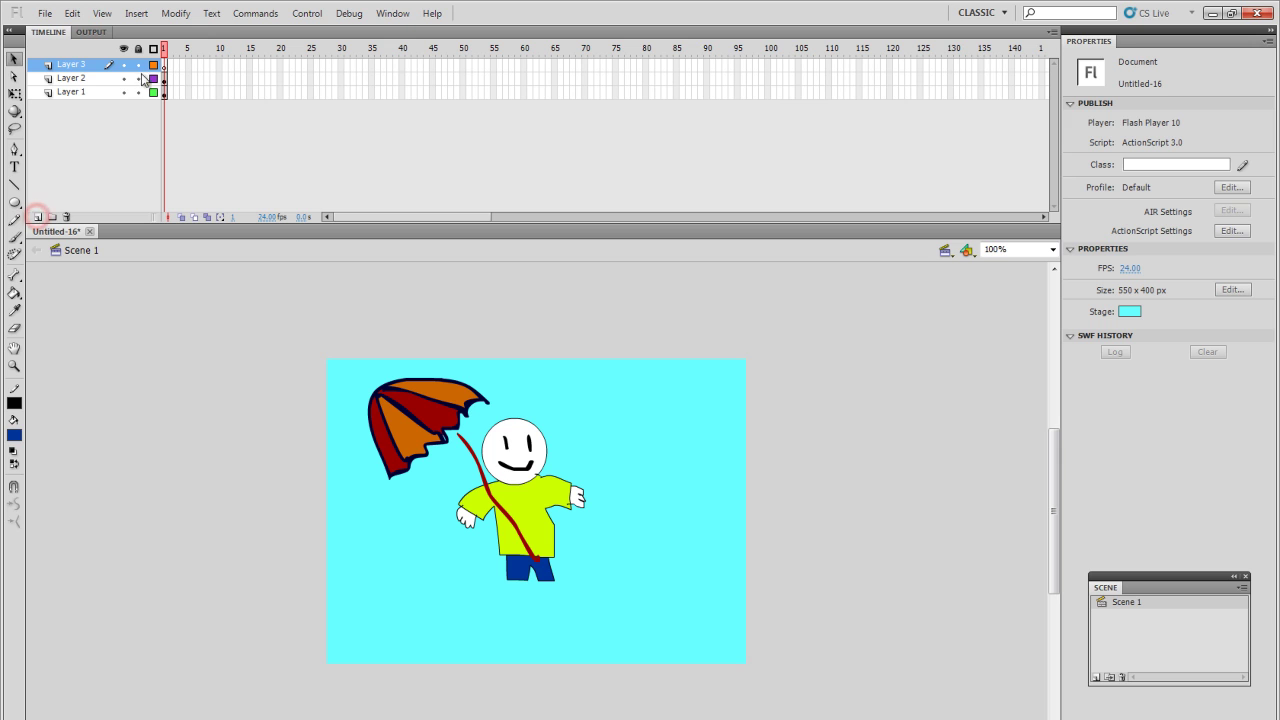
click(138, 78)
click(138, 92)
click(165, 66)
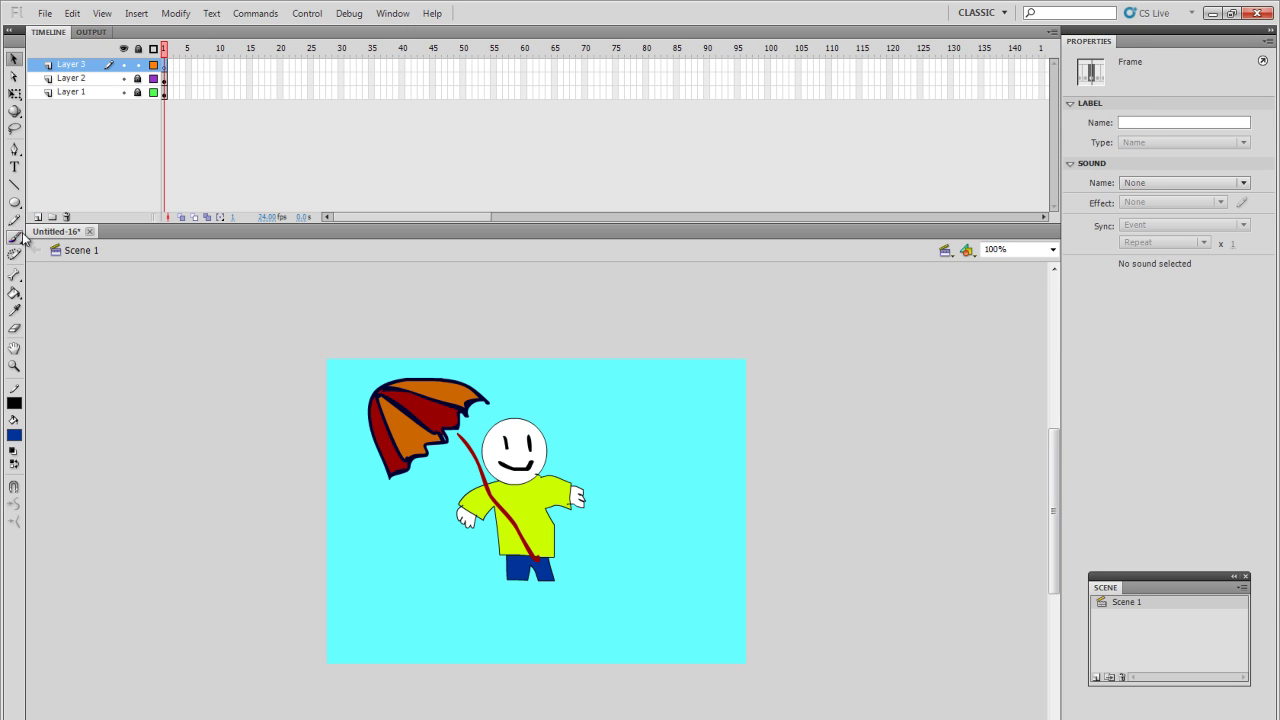
Draw straight black lines around the stage's sides and bottom, joined across the man by a zigzag line, on Layer 3
click(14, 185)
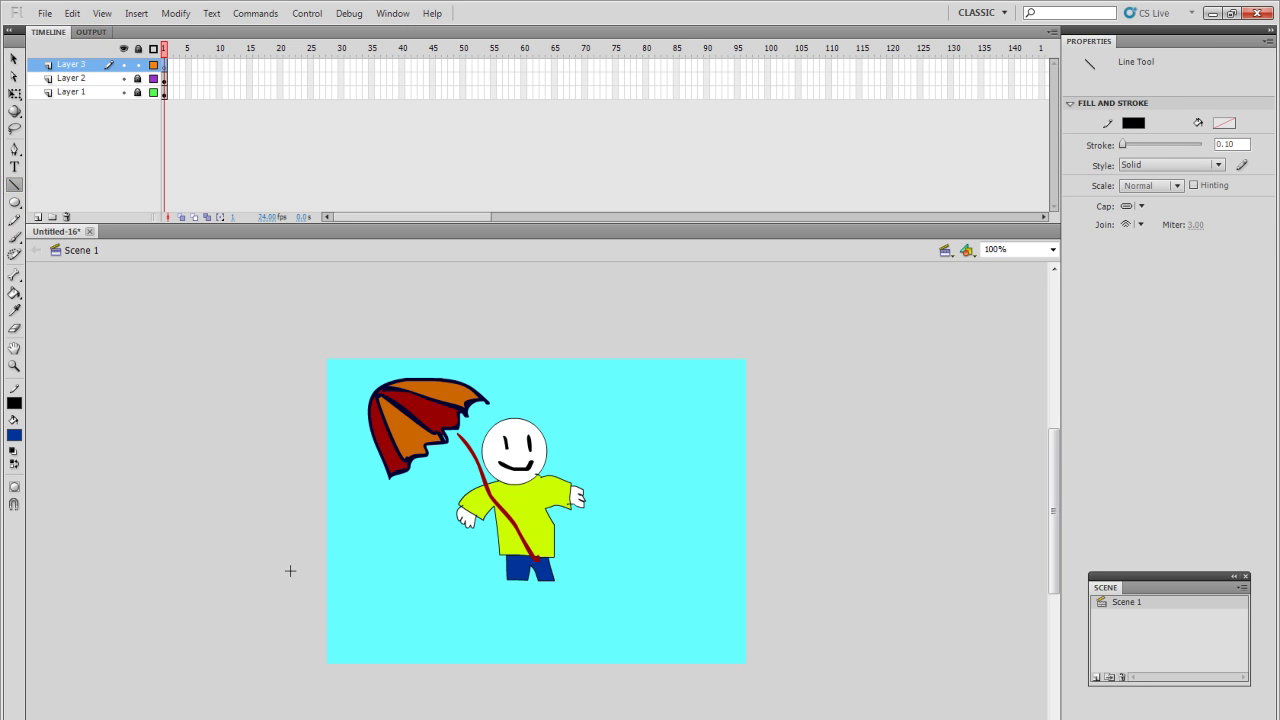
mouse_move(294, 514)
mouse_down()
mouse_move(303, 676)
mouse_move(537, 677)
mouse_move(771, 673)
mouse_move(769, 508)
mouse_up()
drag(289, 564, 368, 522)
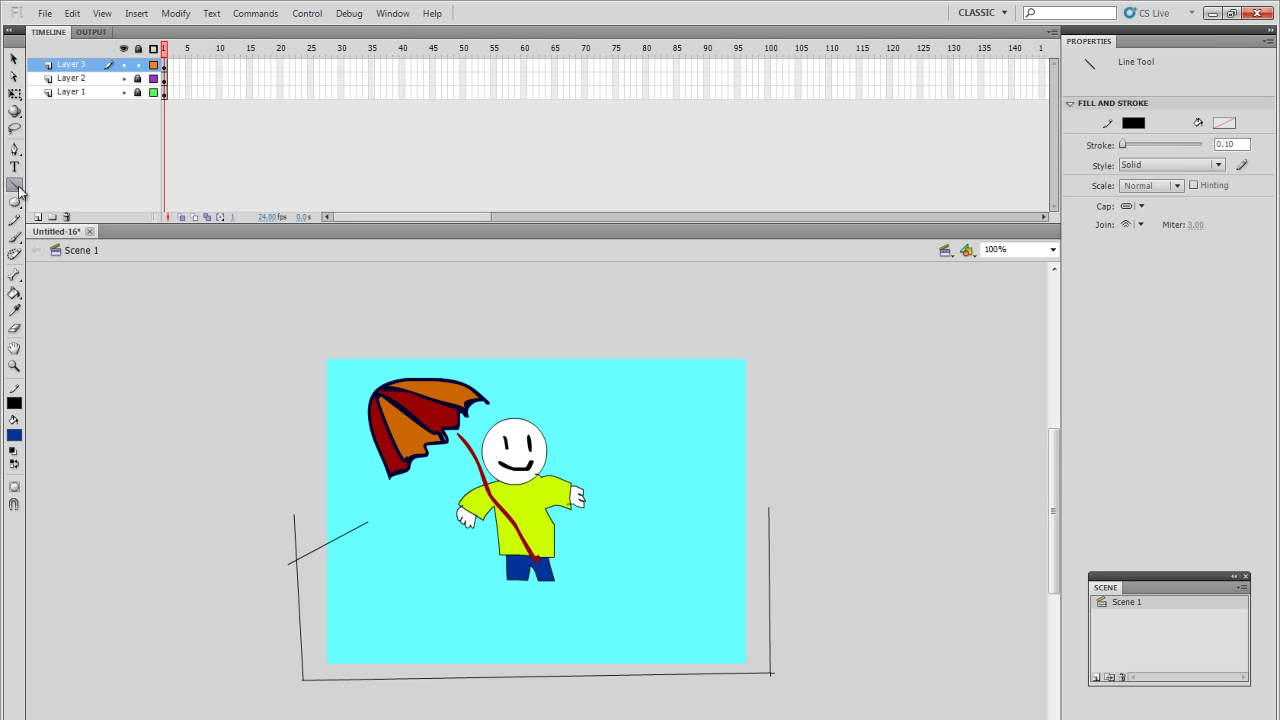
drag(372, 527, 409, 569)
drag(411, 569, 413, 569)
mouse_move(413, 569)
mouse_down()
mouse_move(476, 515)
mouse_move(521, 577)
mouse_up()
mouse_move(521, 577)
mouse_down()
mouse_move(574, 515)
mouse_move(616, 577)
mouse_up()
mouse_move(616, 577)
mouse_down()
mouse_move(663, 513)
mouse_move(694, 575)
mouse_move(740, 506)
mouse_move(780, 590)
mouse_up()
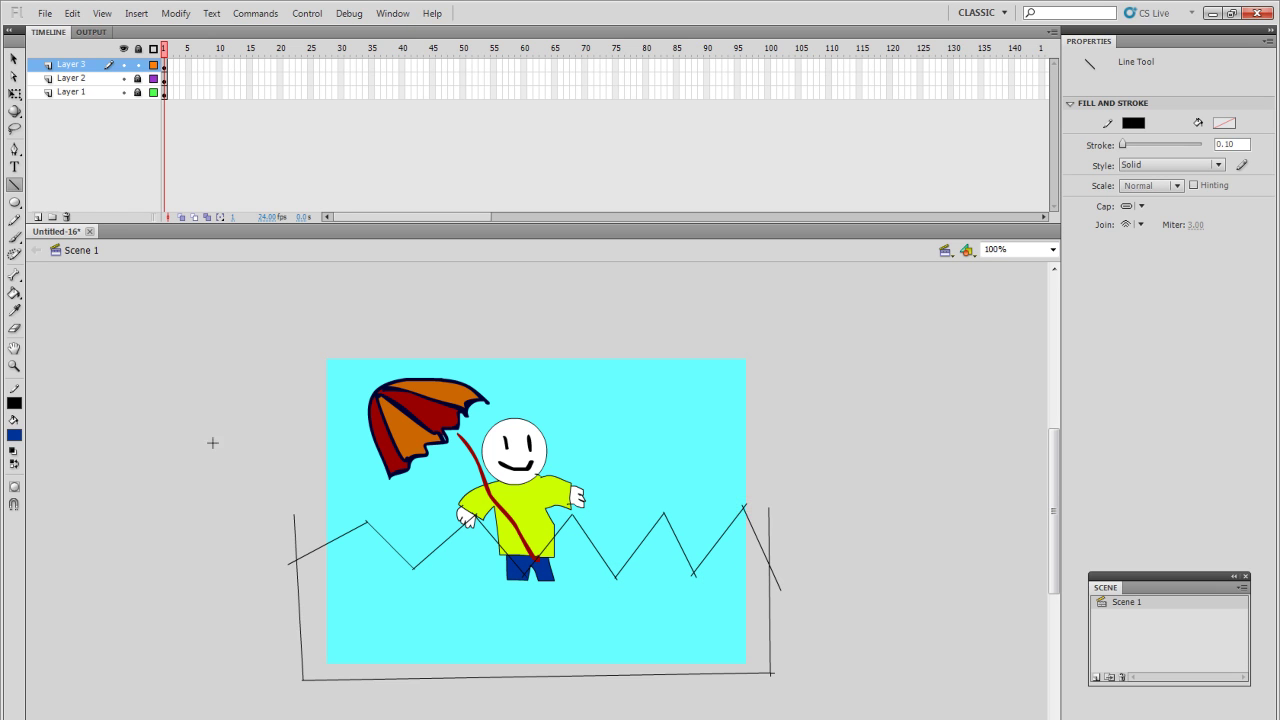
Bend the zigzag's straight segments into curves that form a row of rounded hills across the stage
click(14, 59)
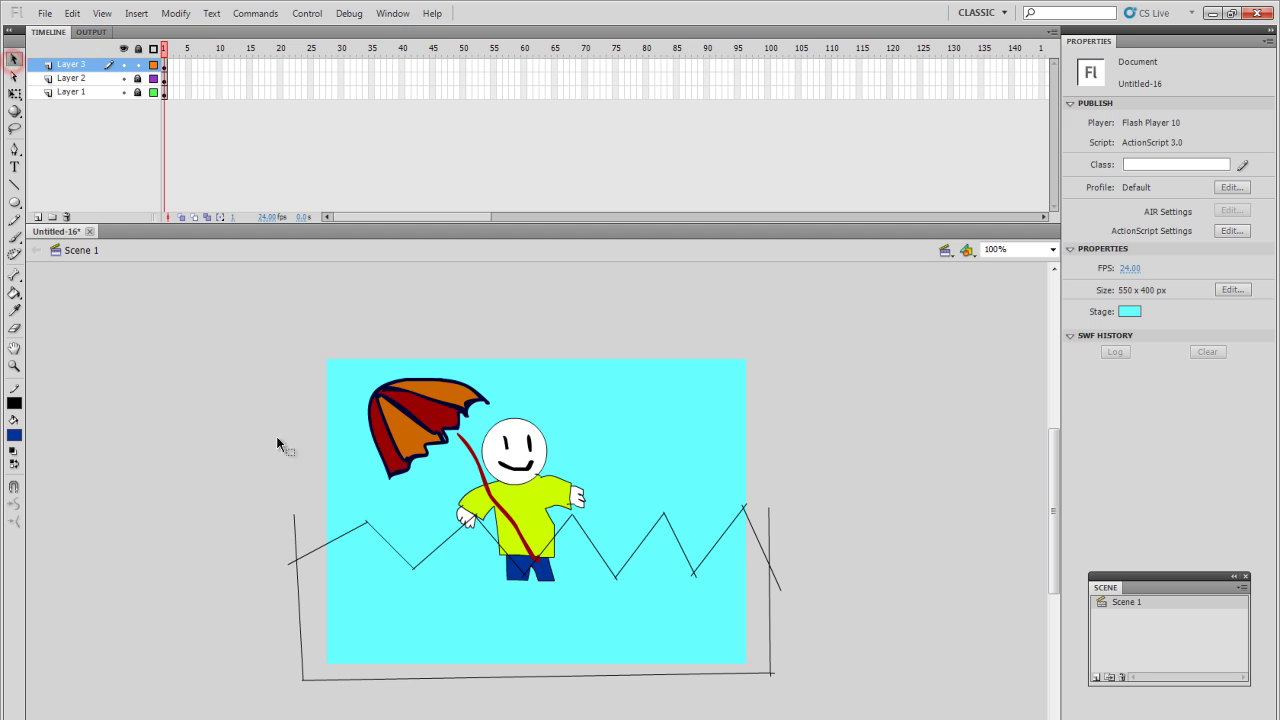
drag(331, 541, 770, 535)
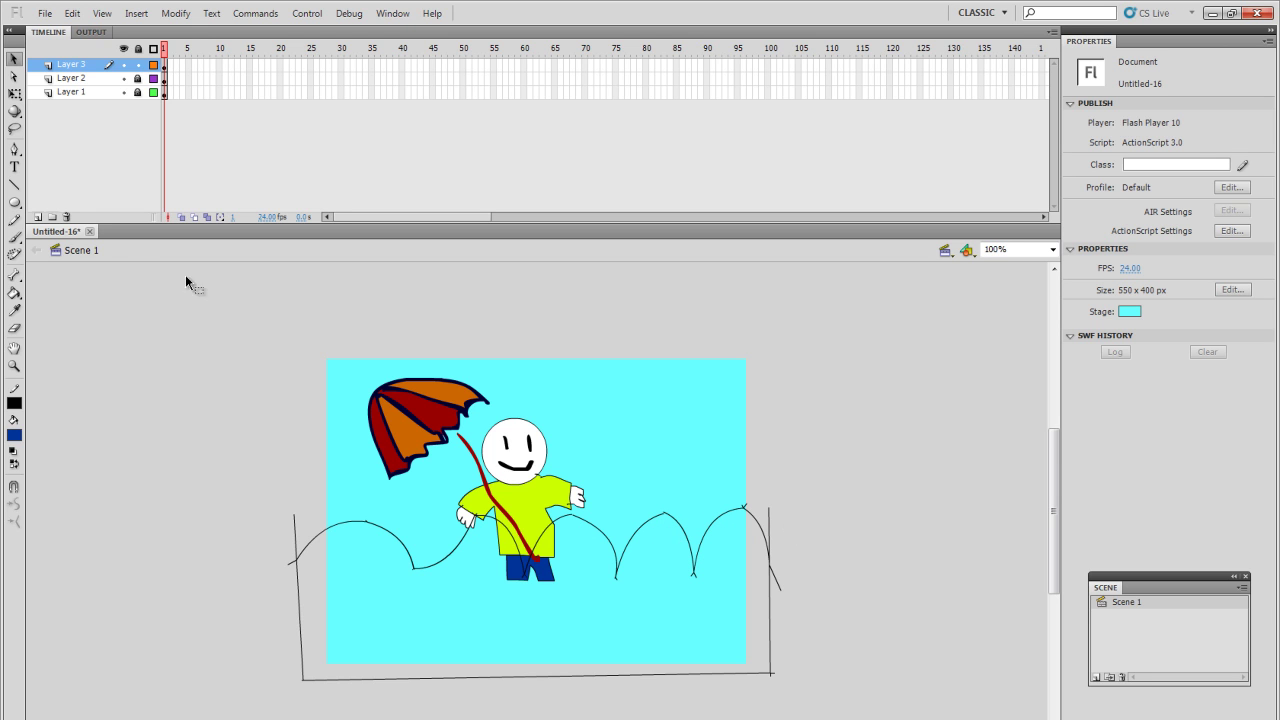
Draw a freehand wavy black line with the Pencil across the full width of the stage, below the row of hills
click(14, 224)
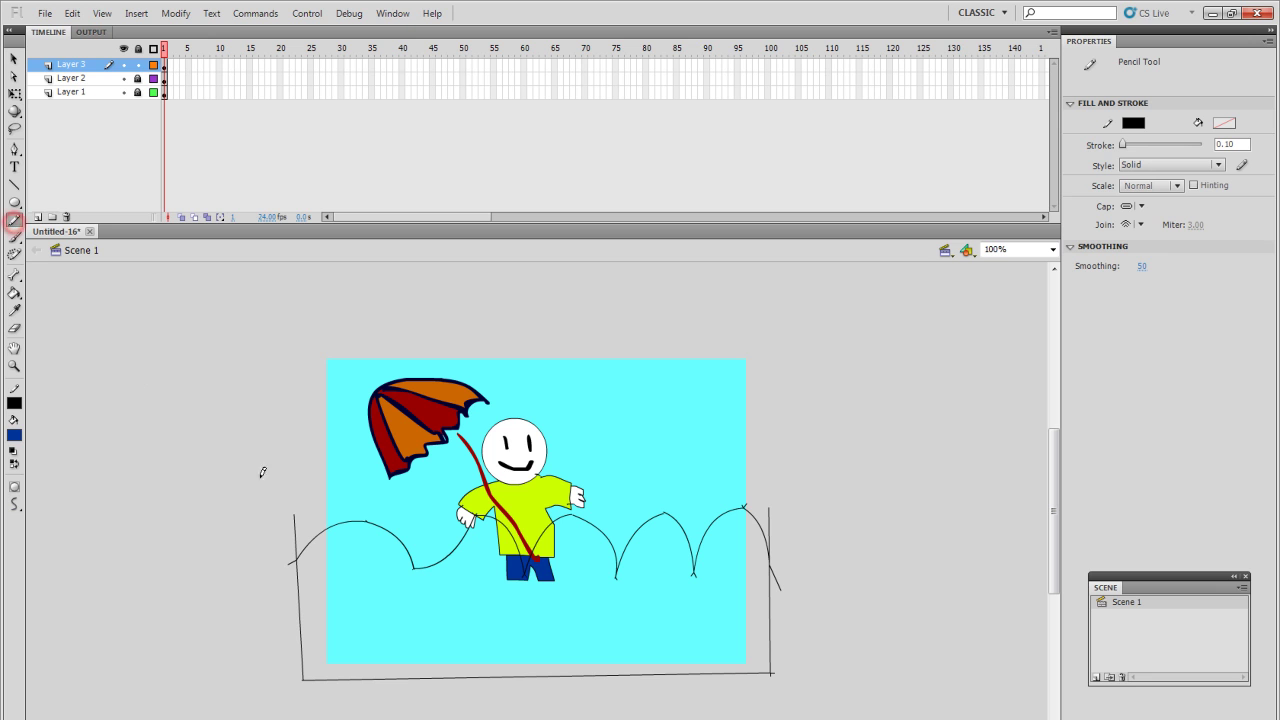
mouse_move(284, 605)
mouse_down()
mouse_move(348, 582)
mouse_move(387, 601)
mouse_move(430, 581)
mouse_up()
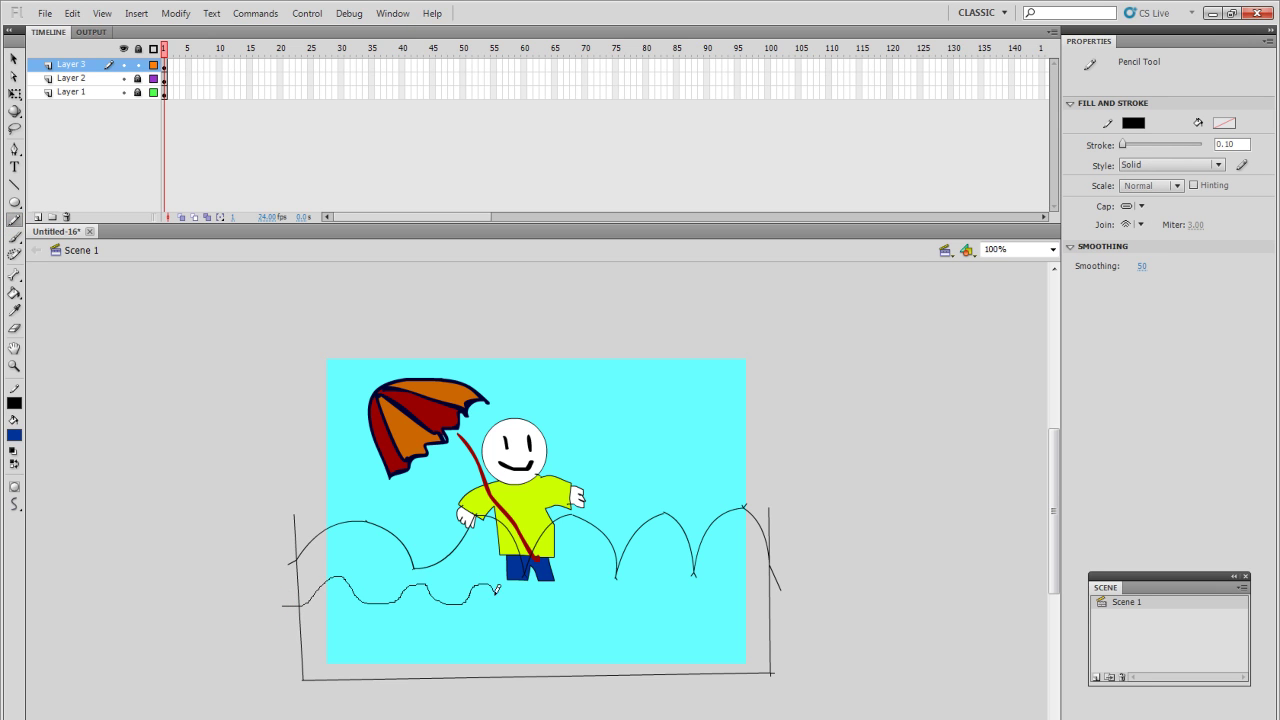
drag(794, 595, 794, 595)
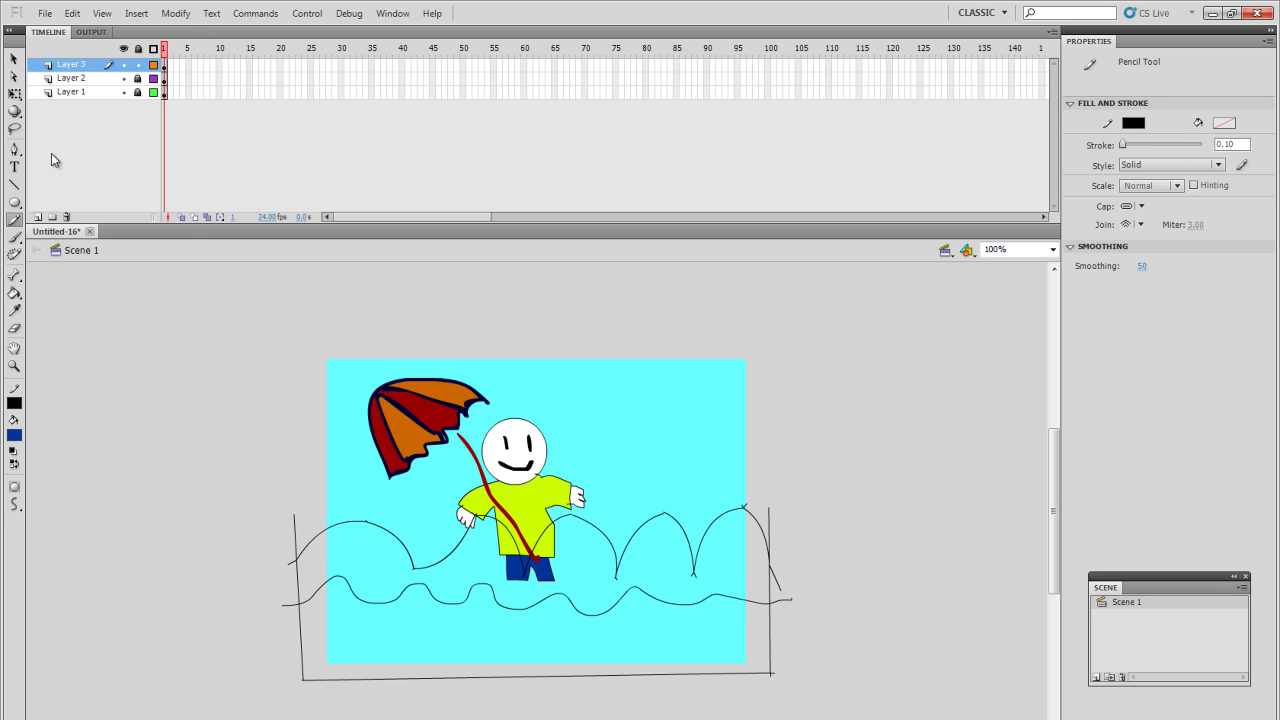
Smooth the first section of the wavy line at its left end and refine the dips beside it
click(14, 59)
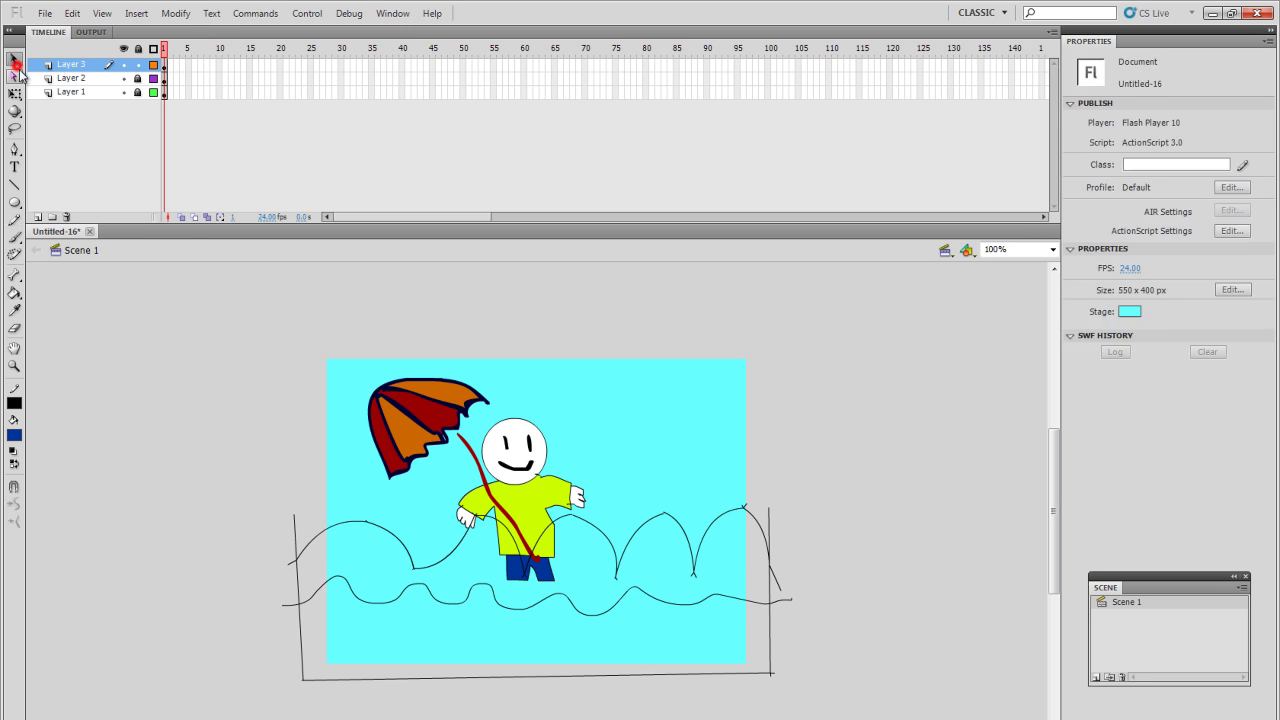
click(366, 607)
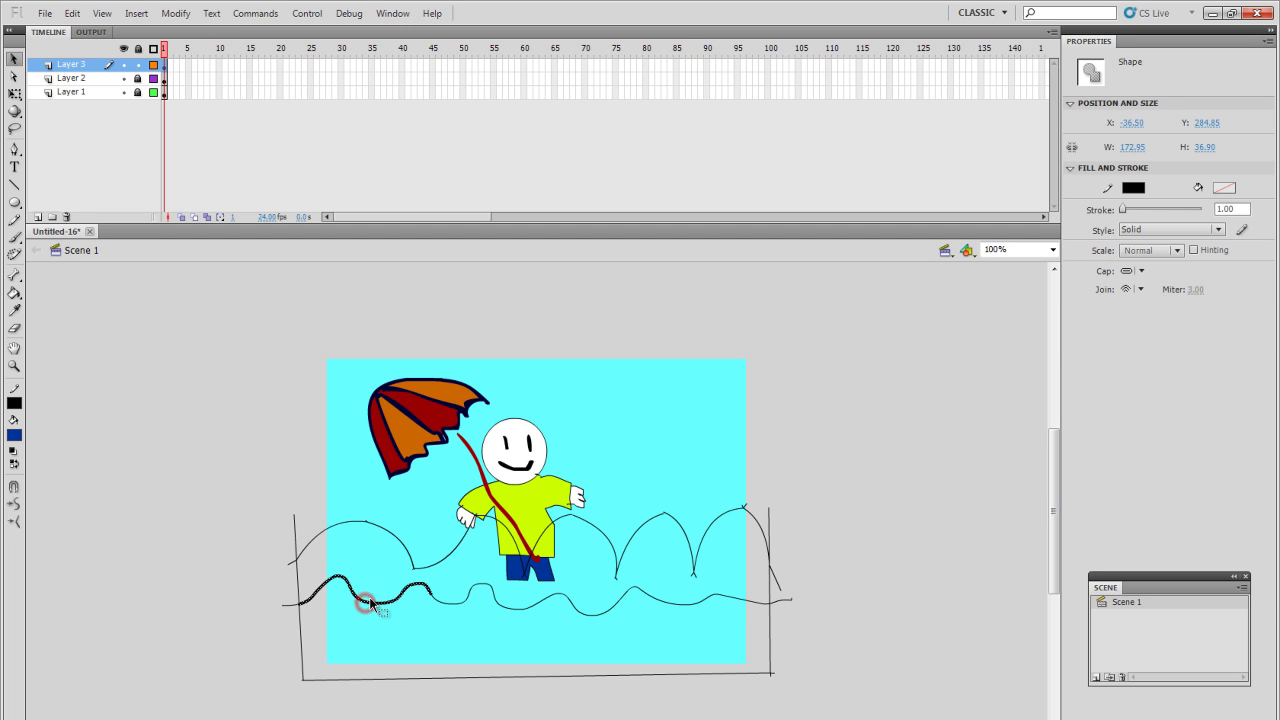
click(13, 505)
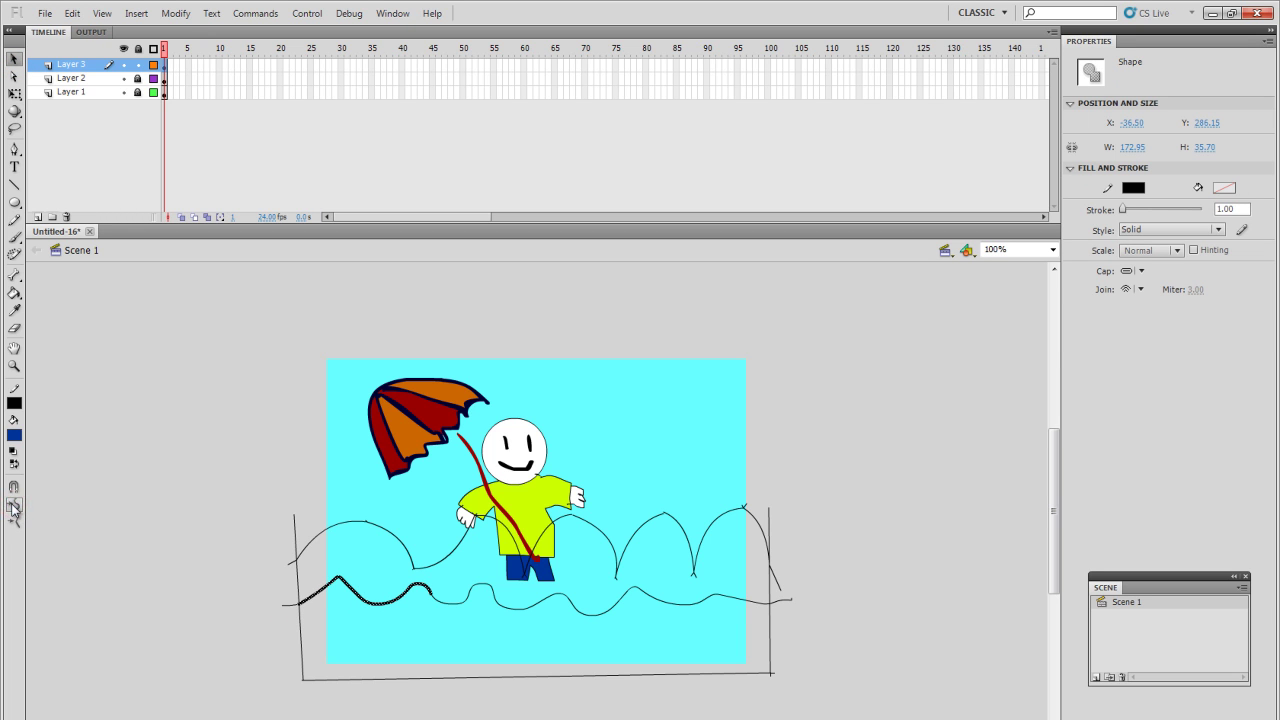
click(211, 503)
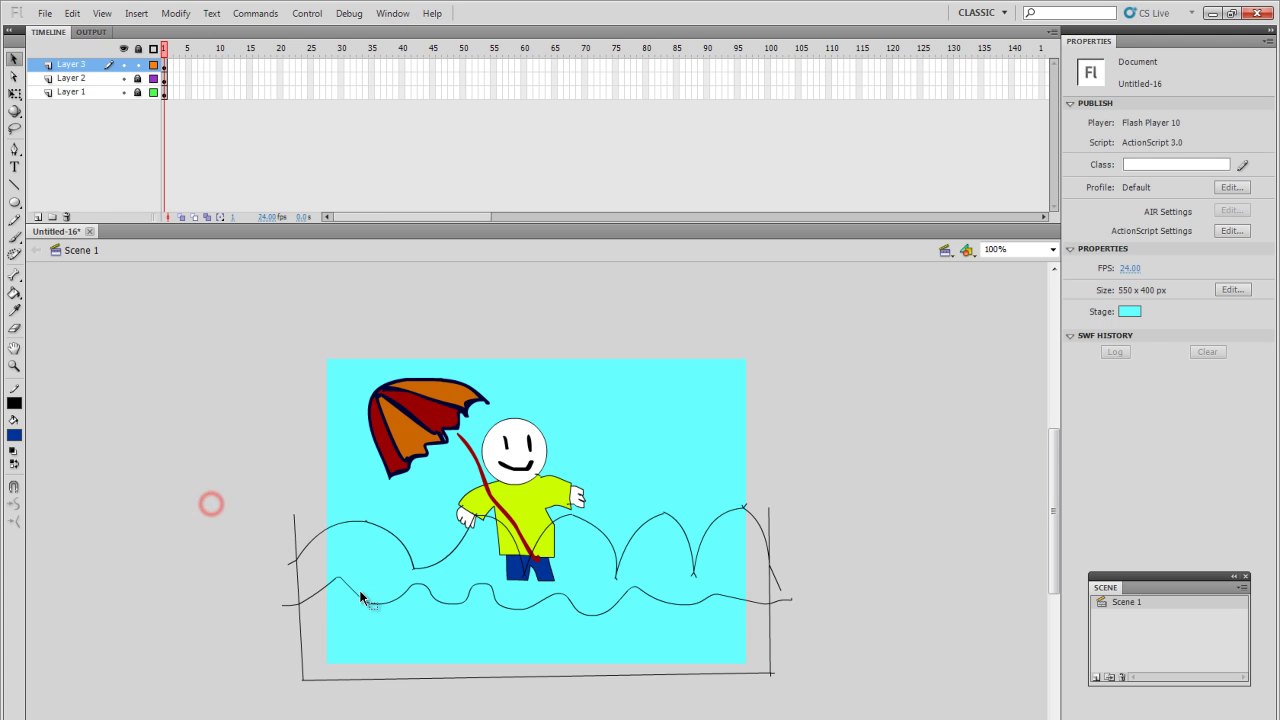
double_click(432, 596)
click(437, 614)
double_click(460, 601)
click(452, 618)
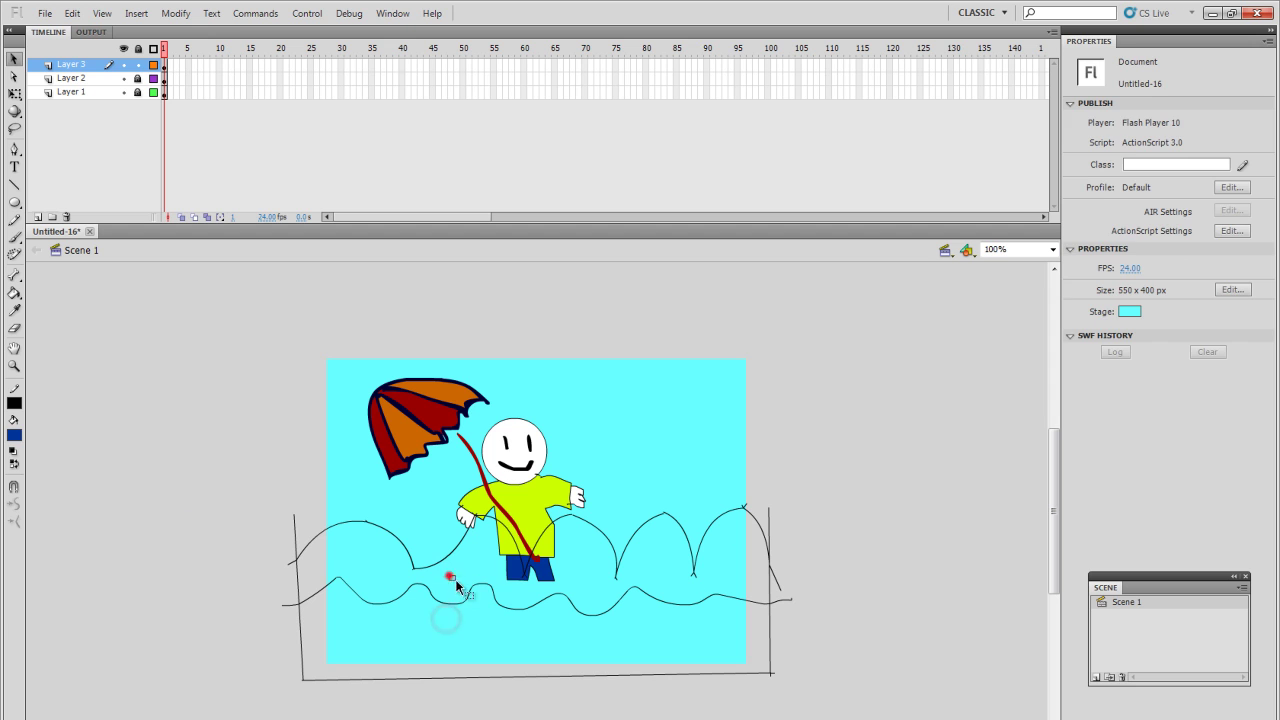
Smooth and straighten the wavy line's small hump just below and left of the man's legs
click(476, 602)
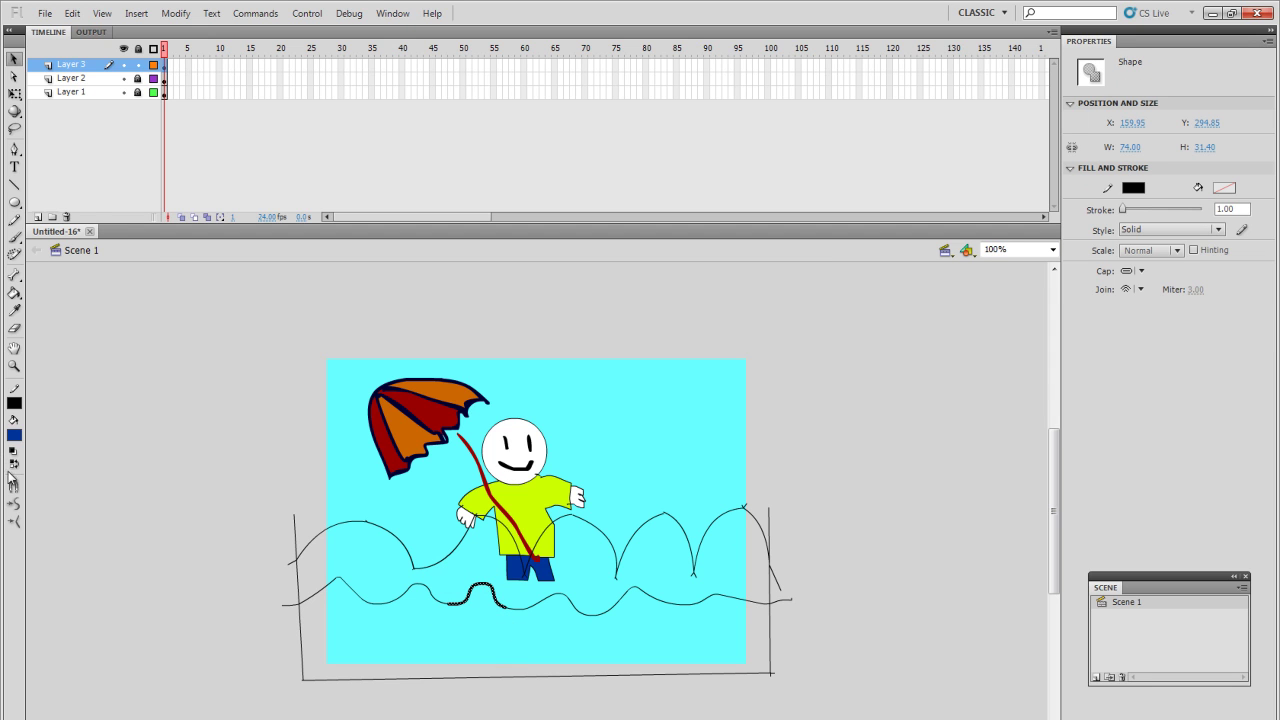
click(15, 502)
click(15, 502)
click(15, 521)
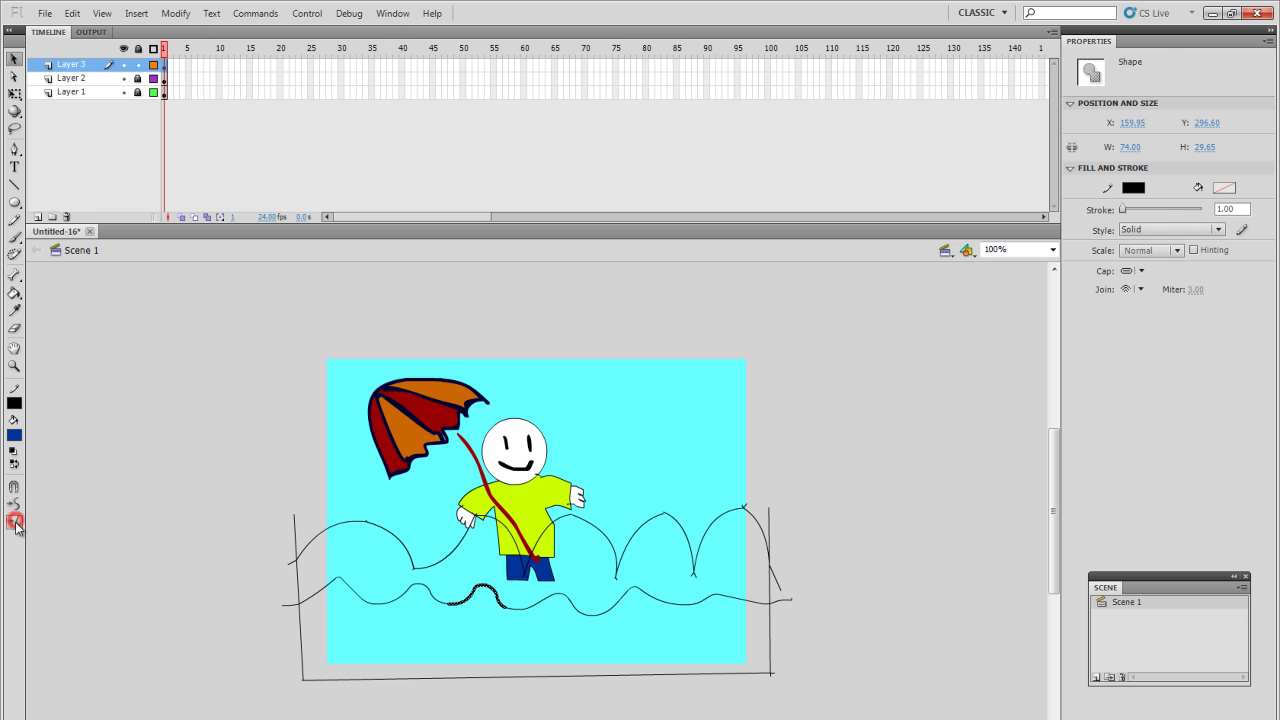
click(212, 500)
Fill the area below the wavy line with muted purple-blue and the band between it and the hill outline with navy
click(14, 293)
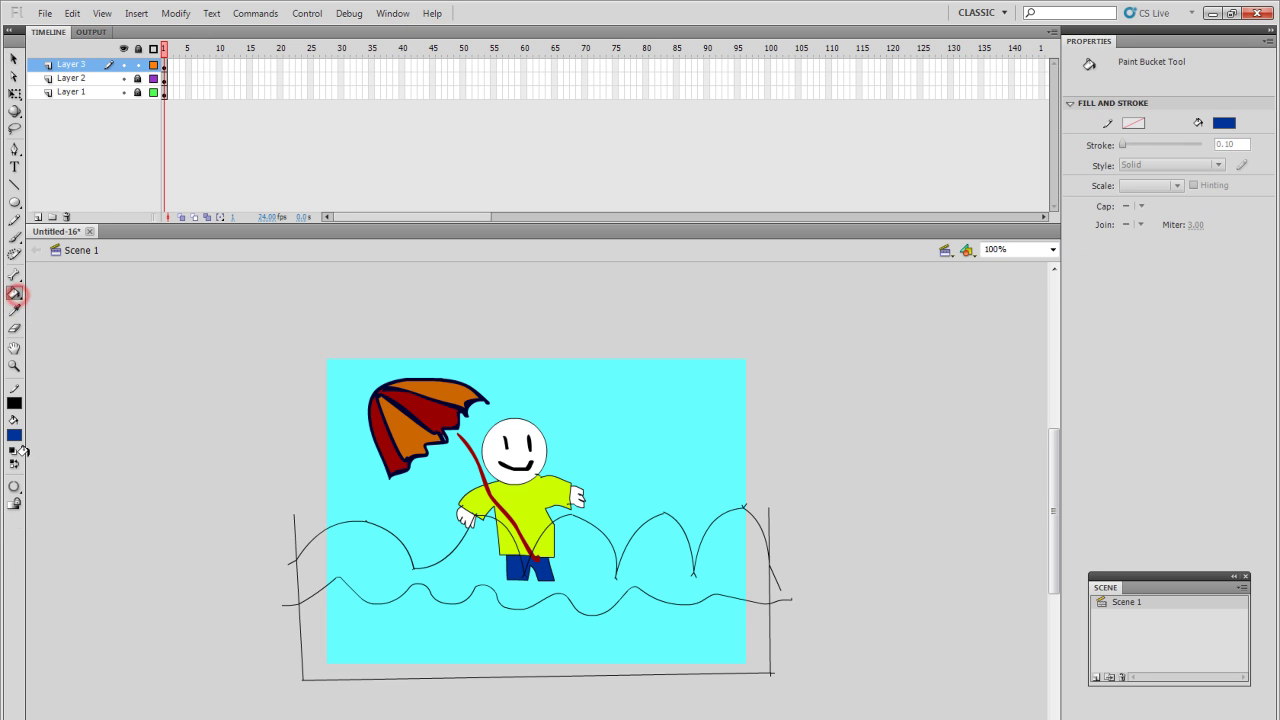
click(14, 434)
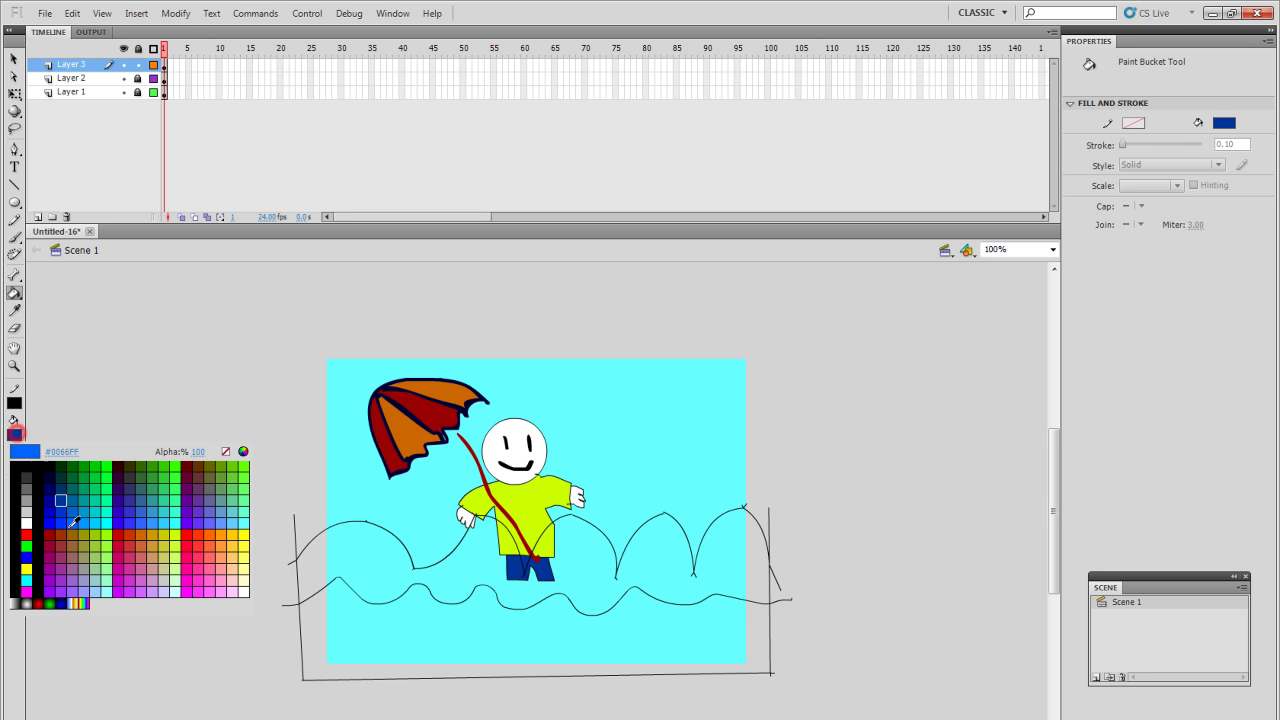
click(207, 498)
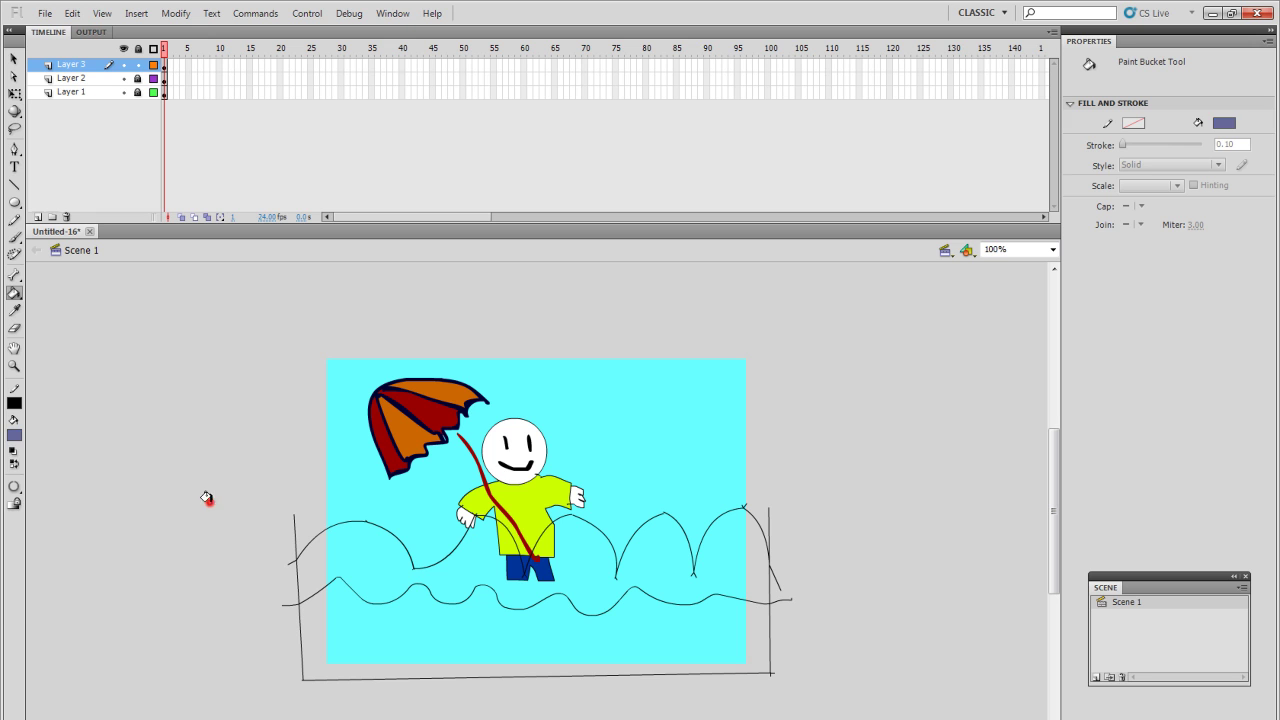
click(419, 632)
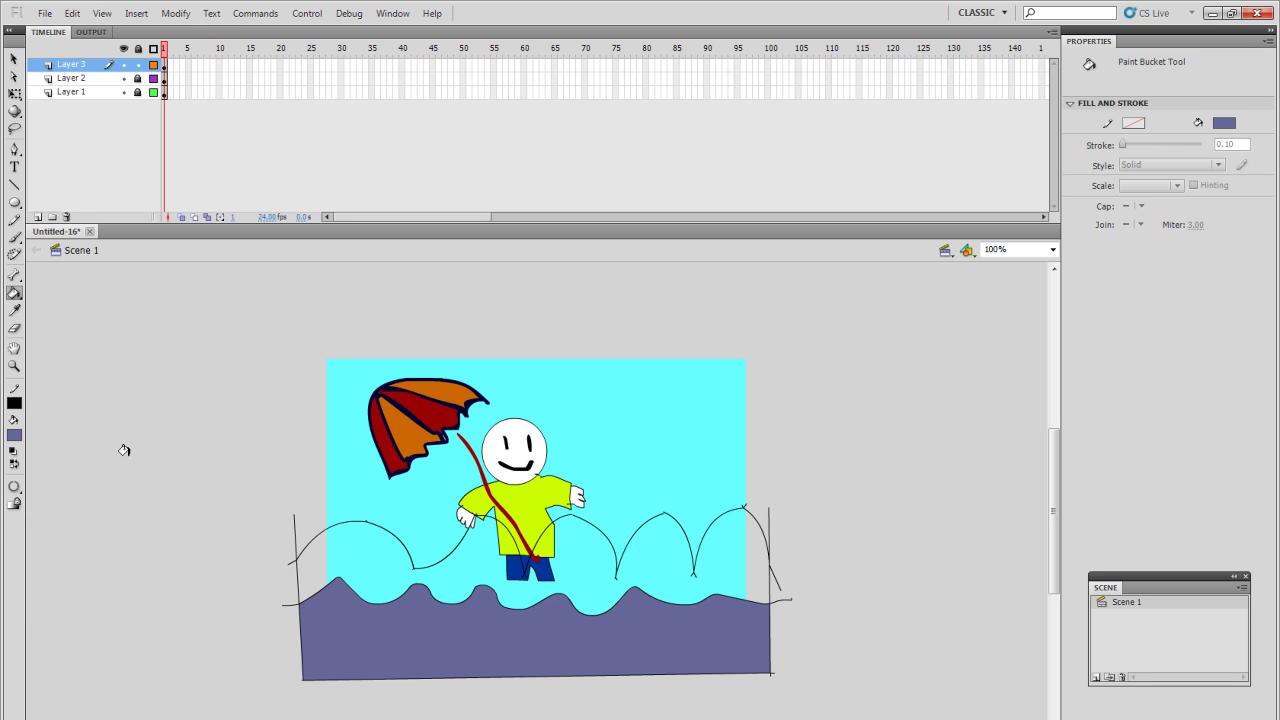
click(14, 435)
click(52, 492)
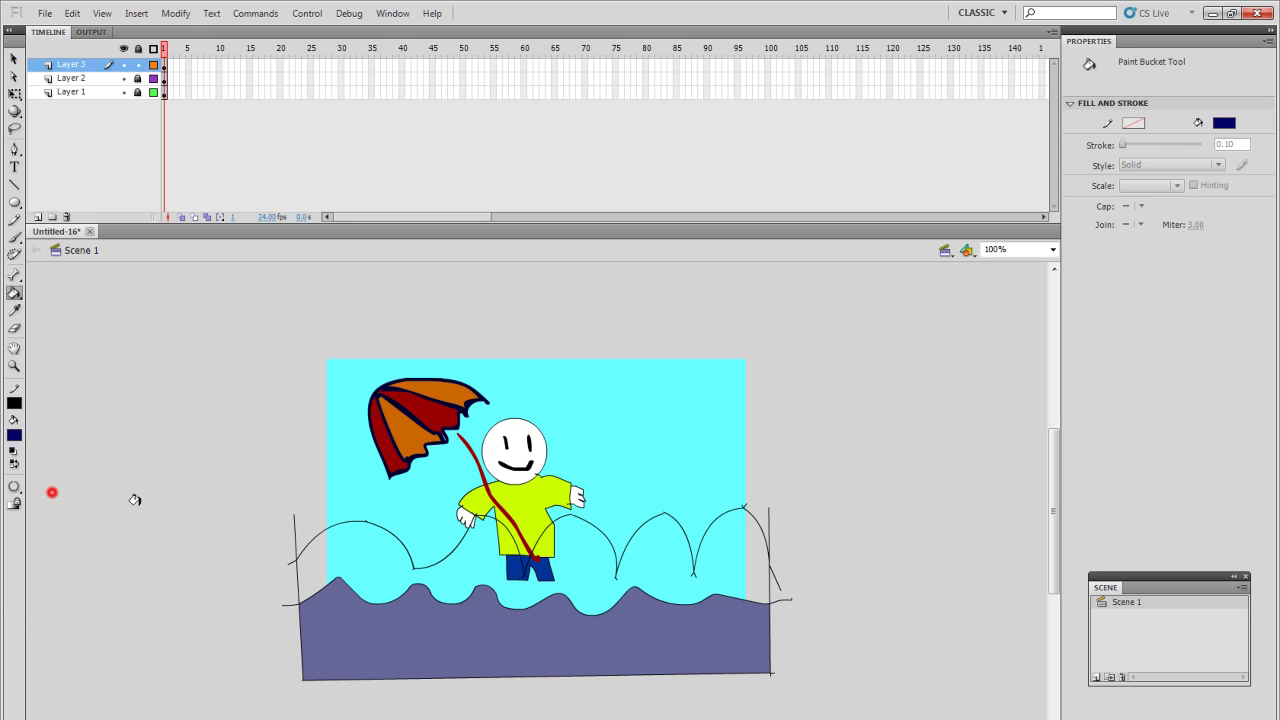
click(351, 550)
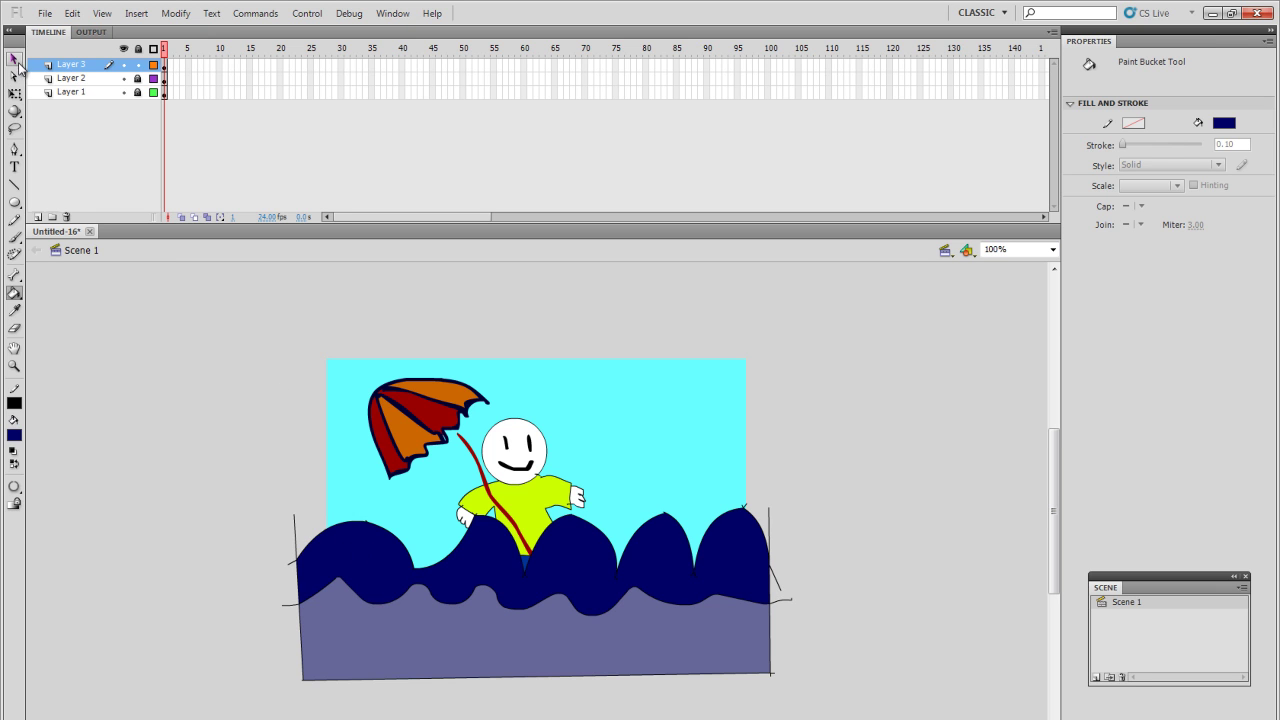
Recolor the navy hill band above the wavy line to bright blue
click(15, 60)
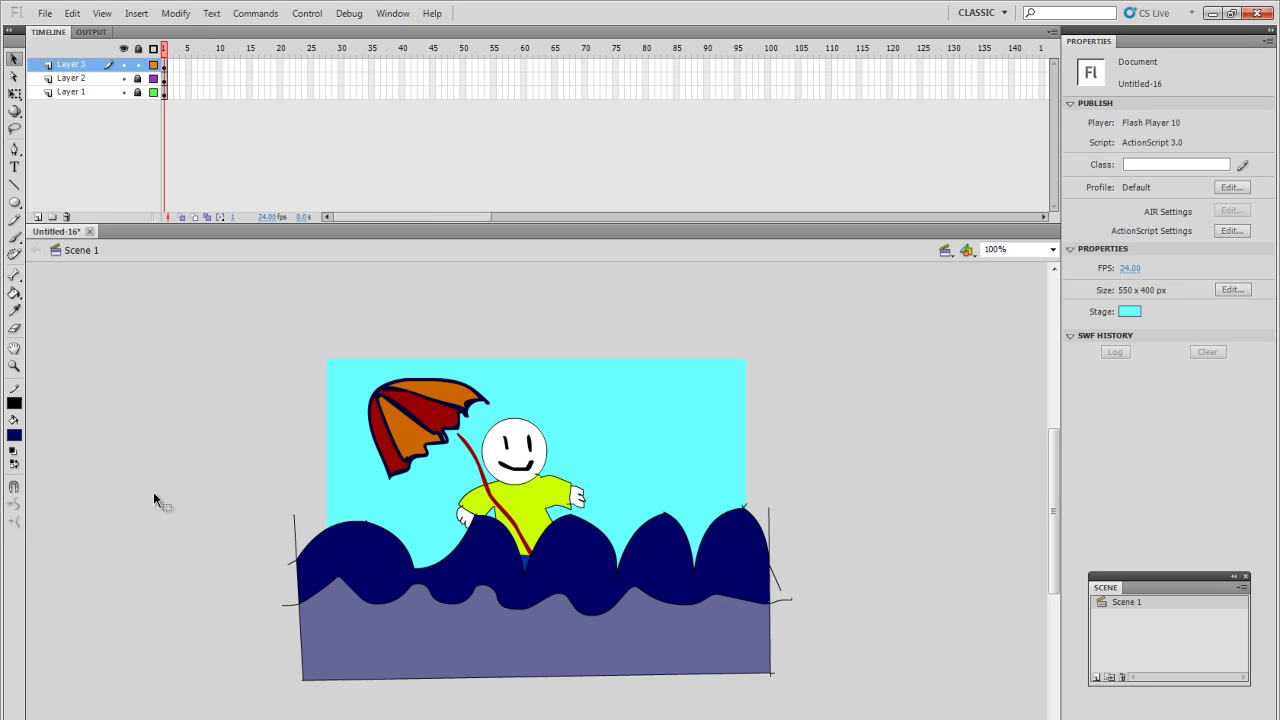
click(341, 557)
click(14, 435)
click(66, 525)
click(186, 434)
Try recoloring the fills in the landscape's left portion to teal using a rectangular selection
drag(209, 431, 361, 715)
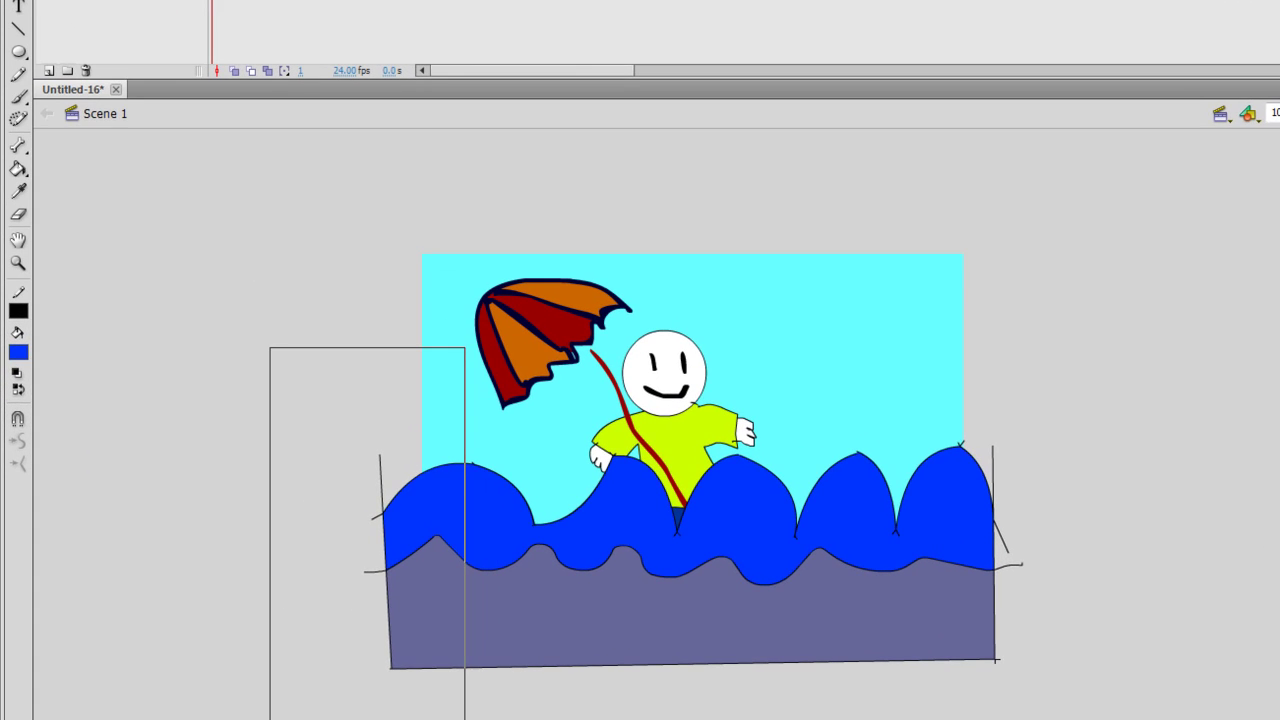
drag(466, 719, 470, 716)
click(18, 352)
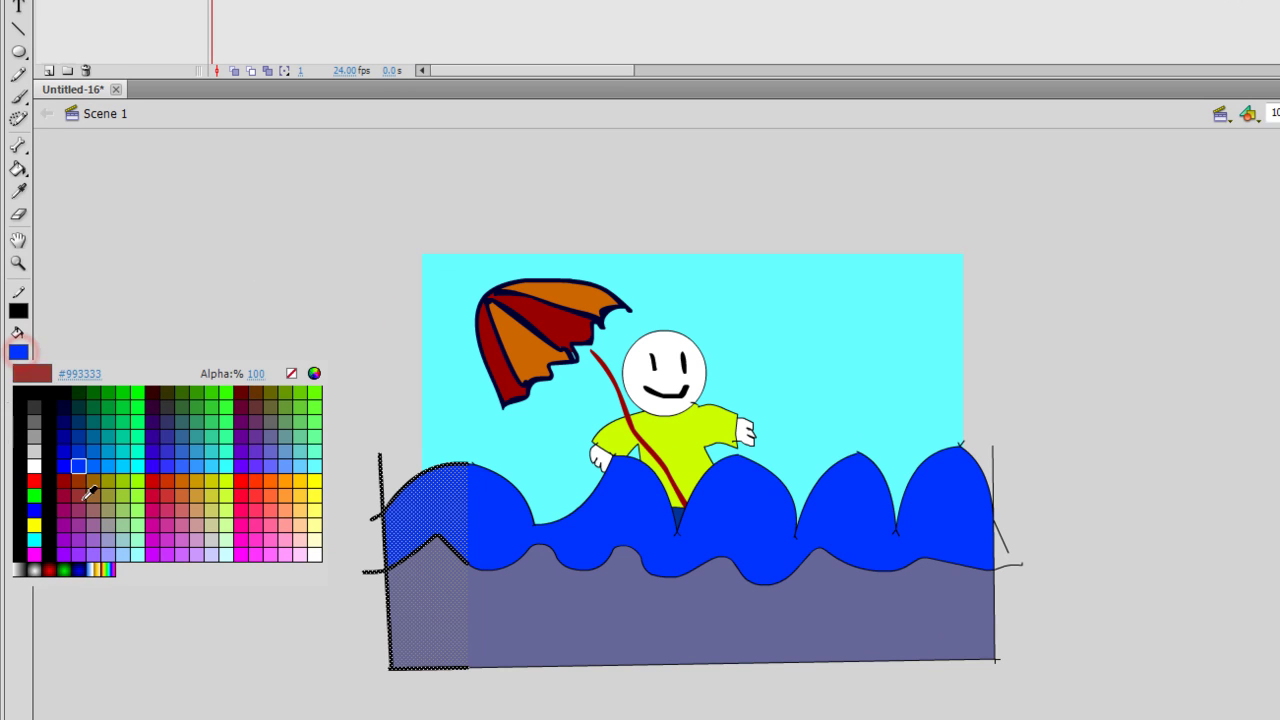
click(89, 437)
click(293, 347)
Try changing the outlines in the landscape's left portion to orange-red
drag(297, 354, 474, 719)
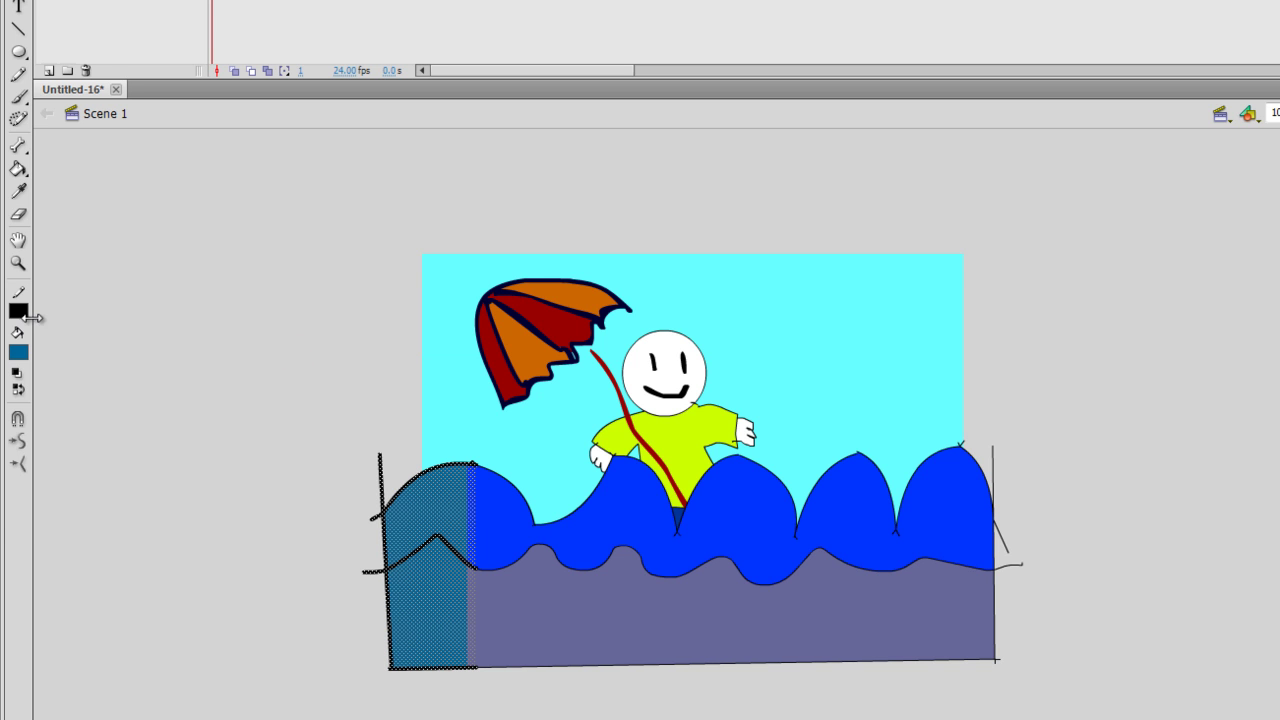
click(18, 310)
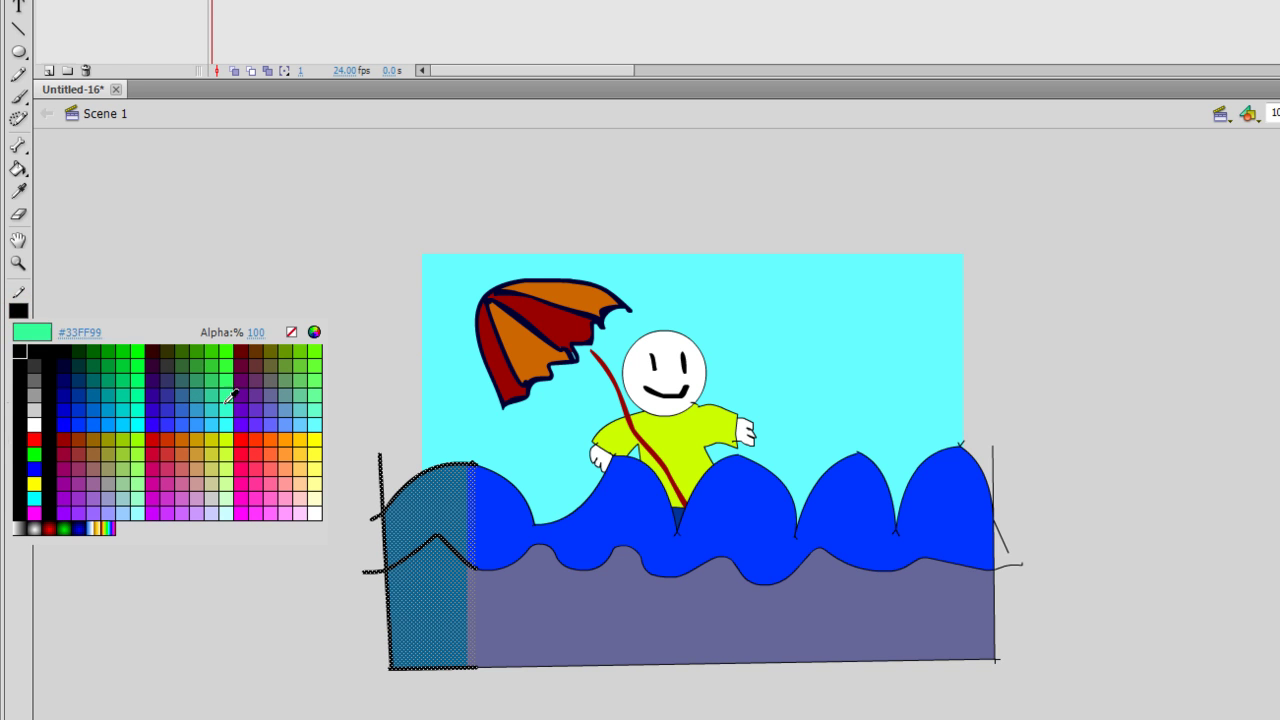
click(257, 449)
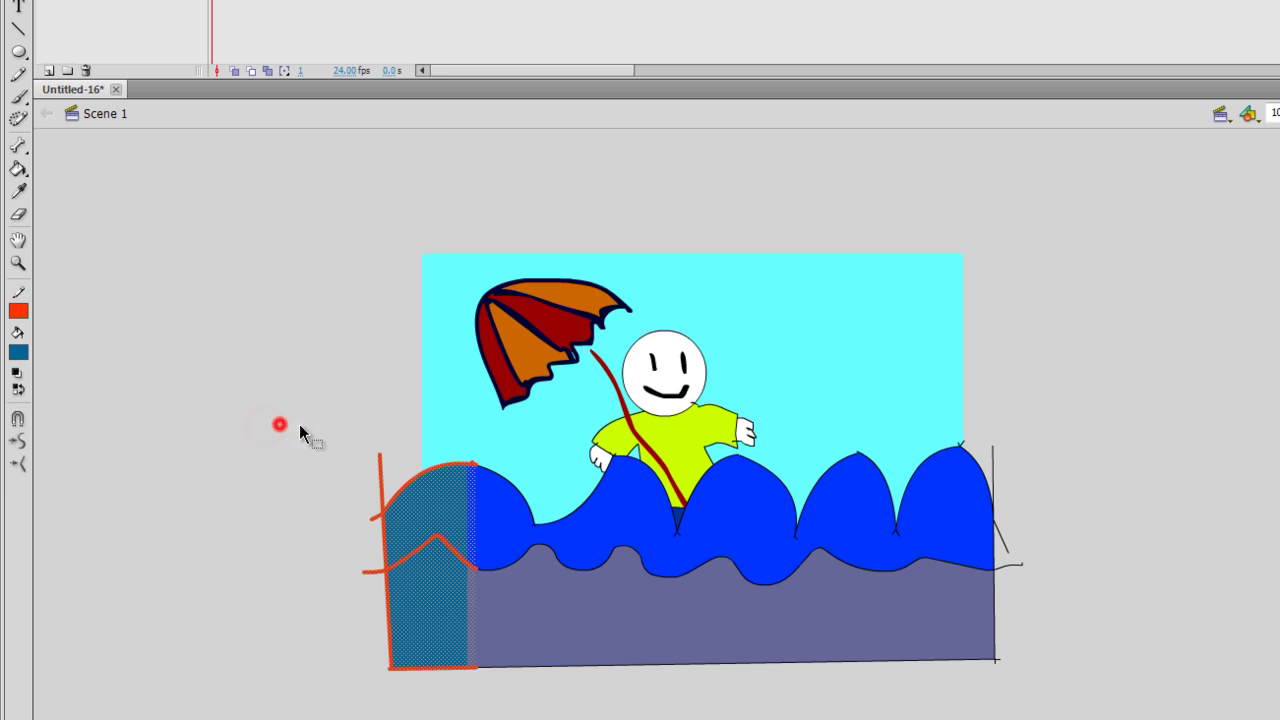
click(307, 450)
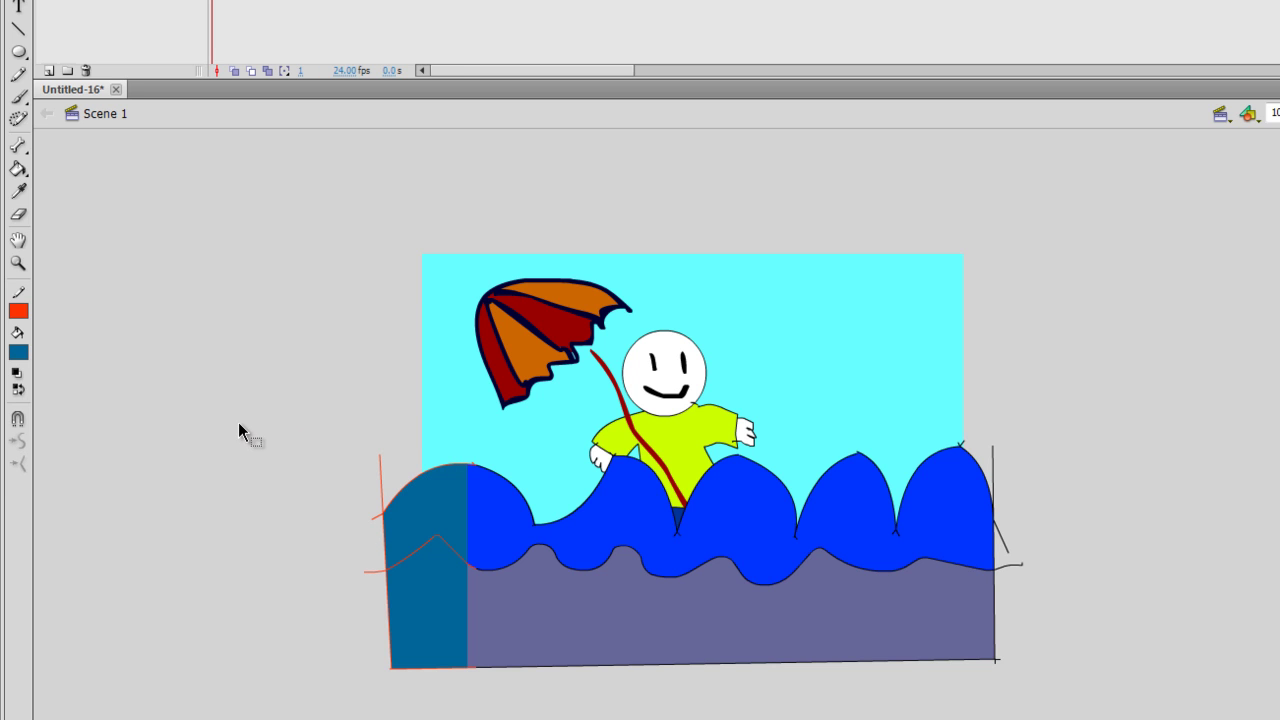
Undo the outline and fill recoloring of the landscape's left portion
key(ctrl+z)
key(ctrl+z)
key(ctrl+z)
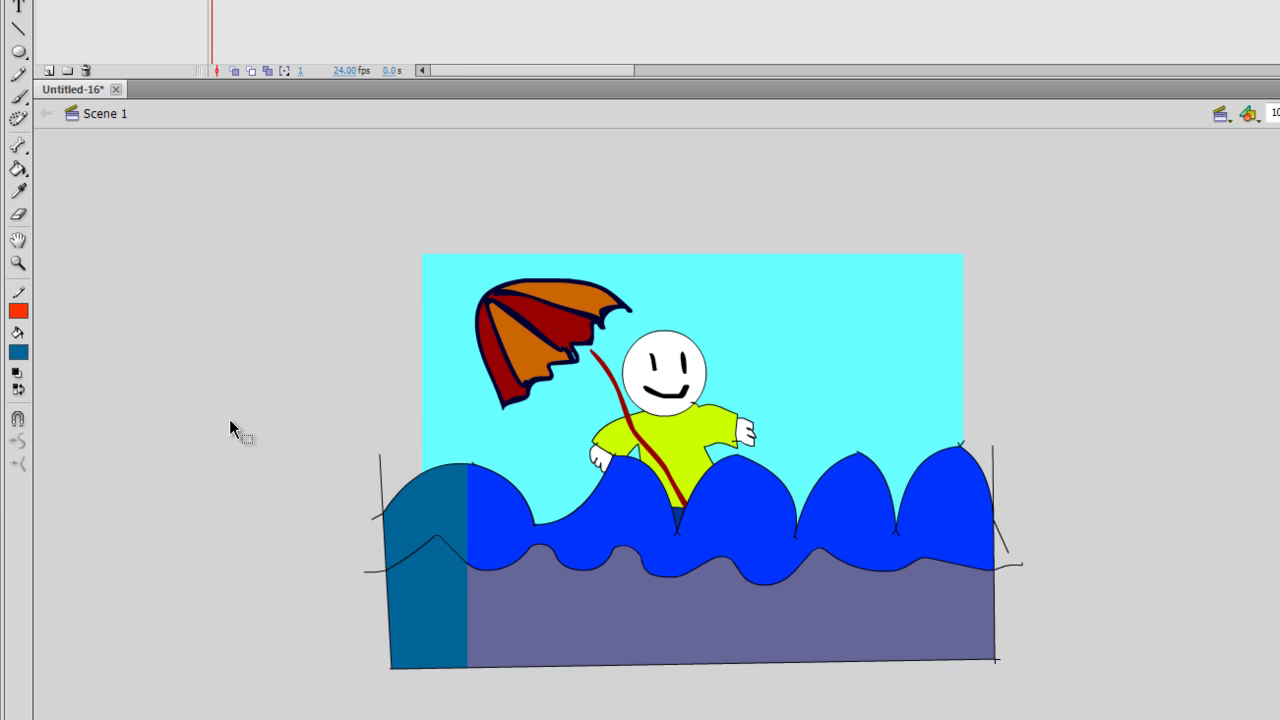
key(ctrl+z)
click(203, 426)
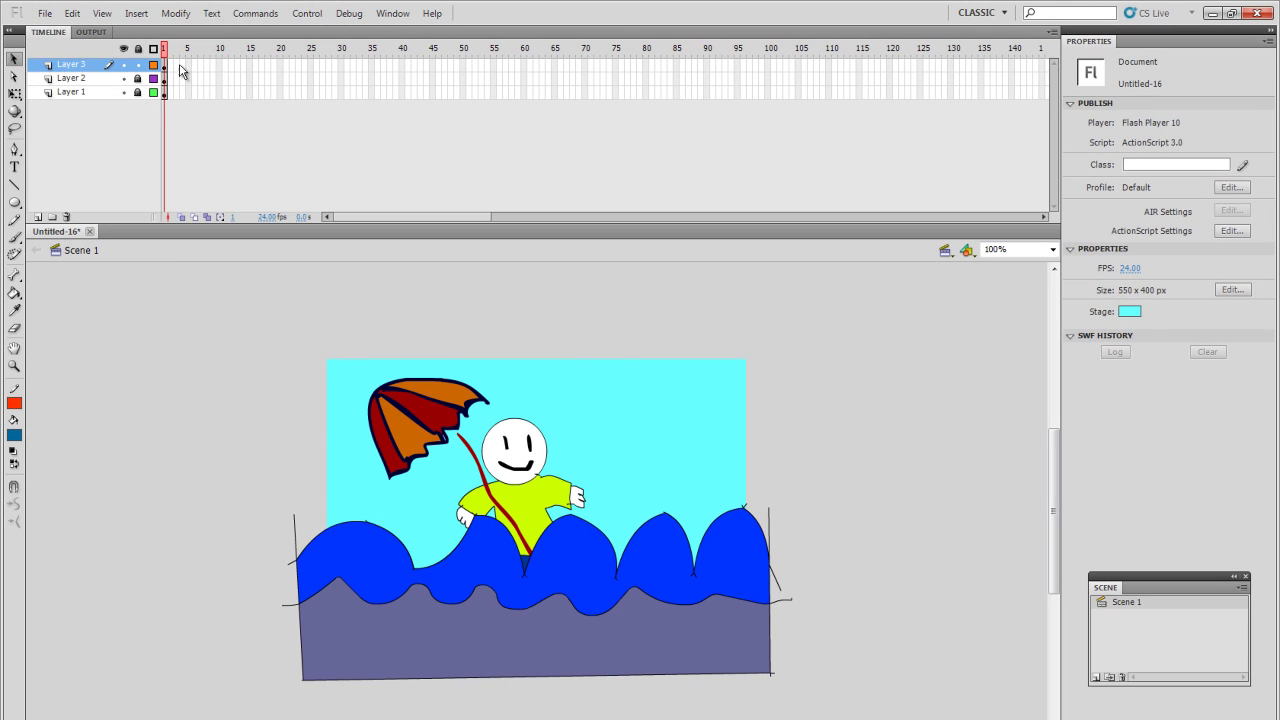
Convert all the artwork on Layer 3's frame 1 into a Graphic symbol named "wave"
click(165, 66)
key(F8)
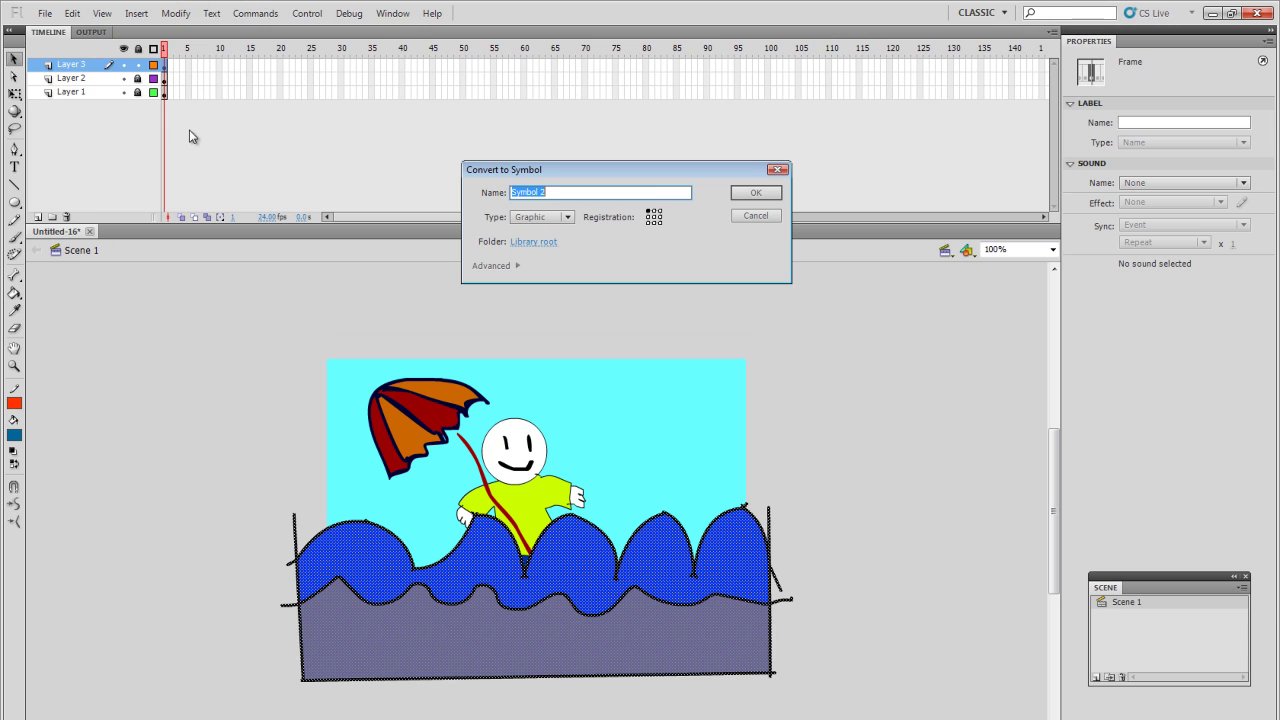
text(wave)
click(756, 196)
Move the wave symbol to the right and slightly up as one object
click(630, 392)
drag(492, 630, 554, 612)
click(412, 428)
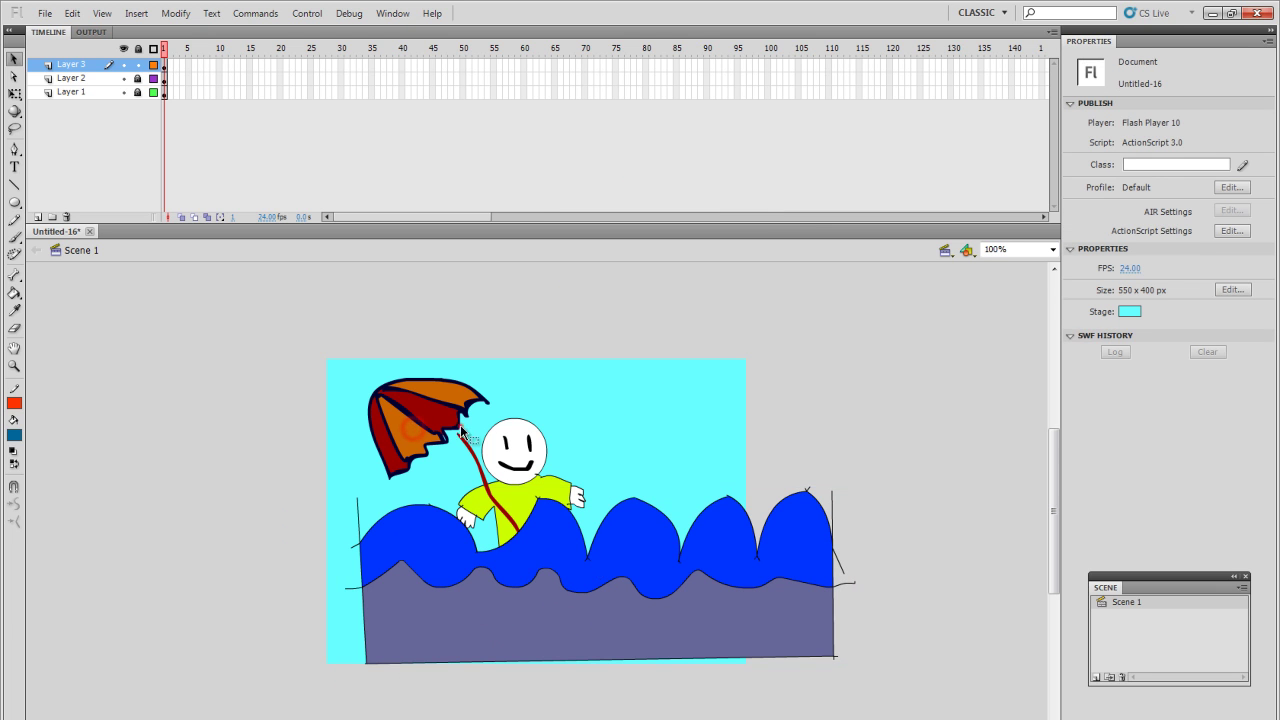
Unlock Layers 1 and 2 and move the umbrella symbol up and slightly left, partly above the stage
click(138, 78)
click(138, 92)
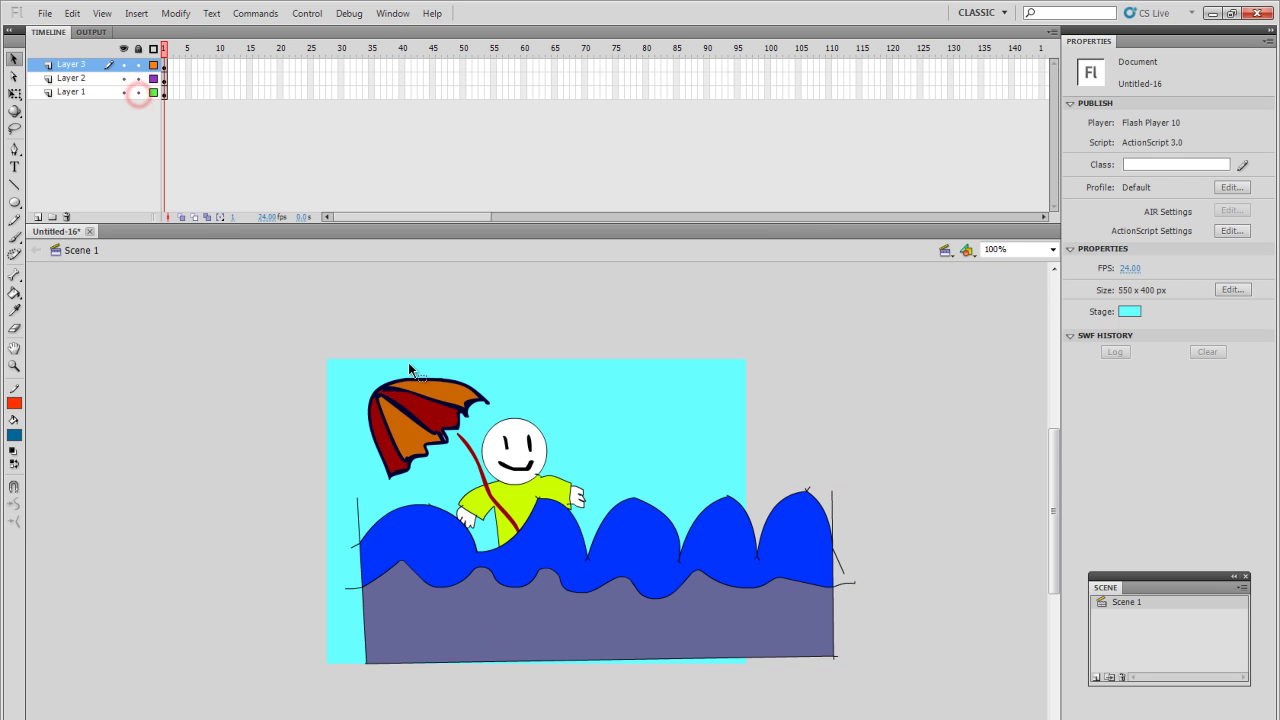
click(430, 420)
drag(430, 420, 406, 364)
Move the man symbol right and up to about X 206, Y 54, and select the umbrella, man and wave symbols together
click(528, 468)
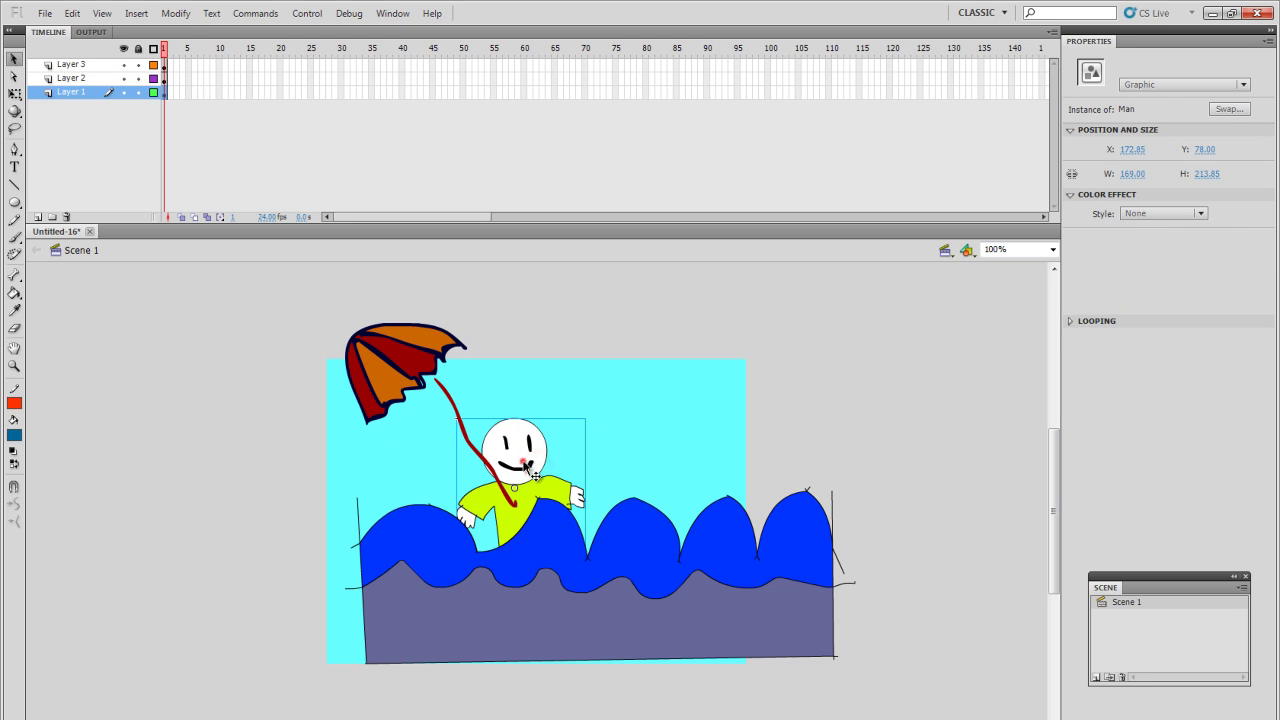
drag(528, 468, 561, 444)
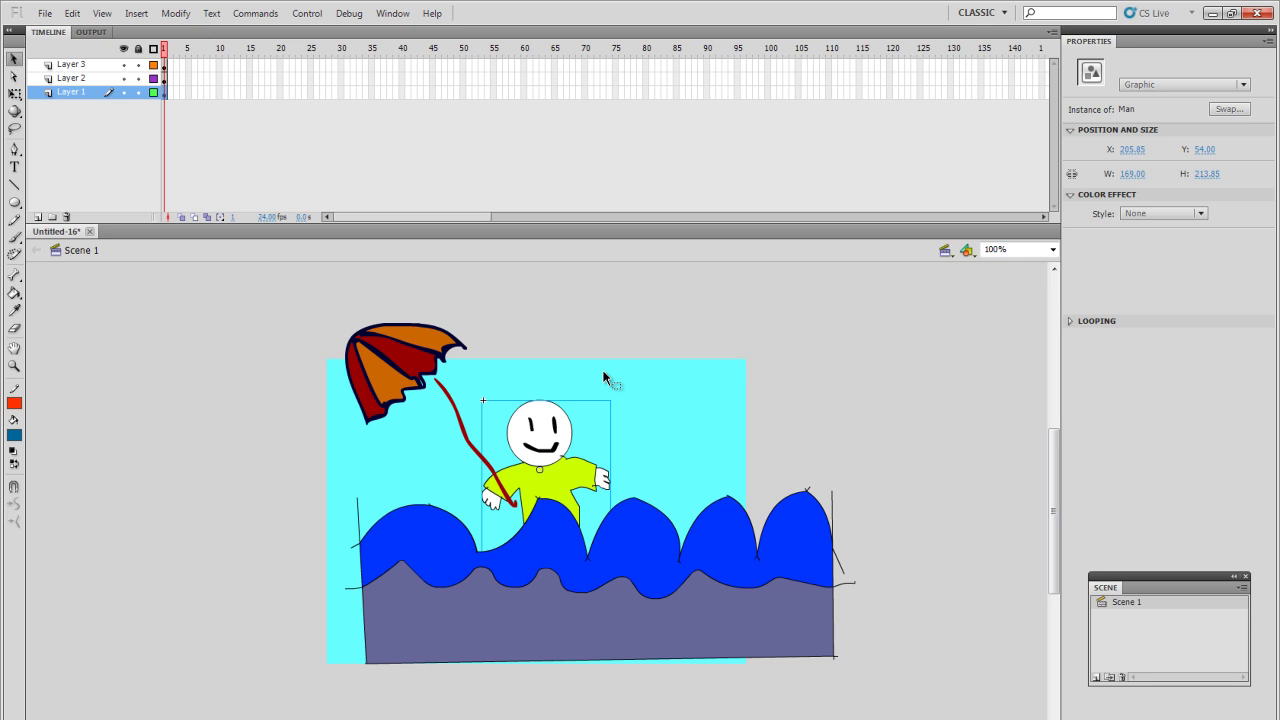
drag(242, 315, 228, 286)
click(923, 697)
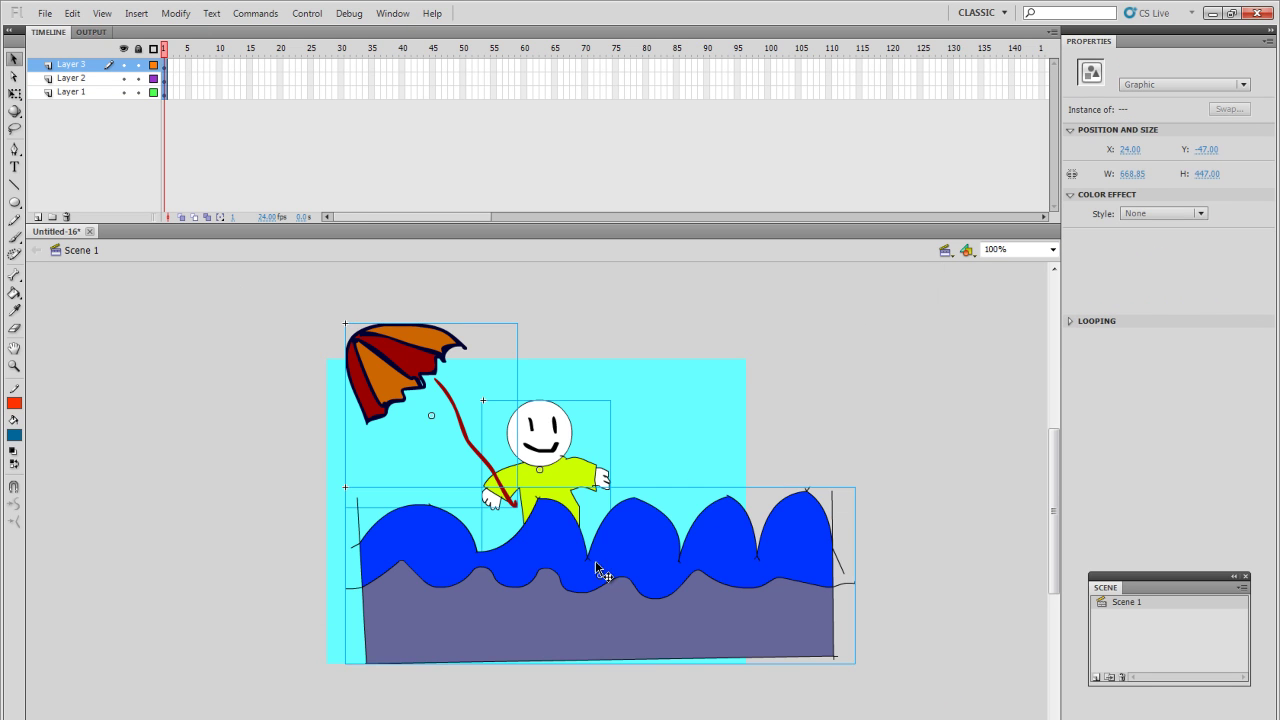